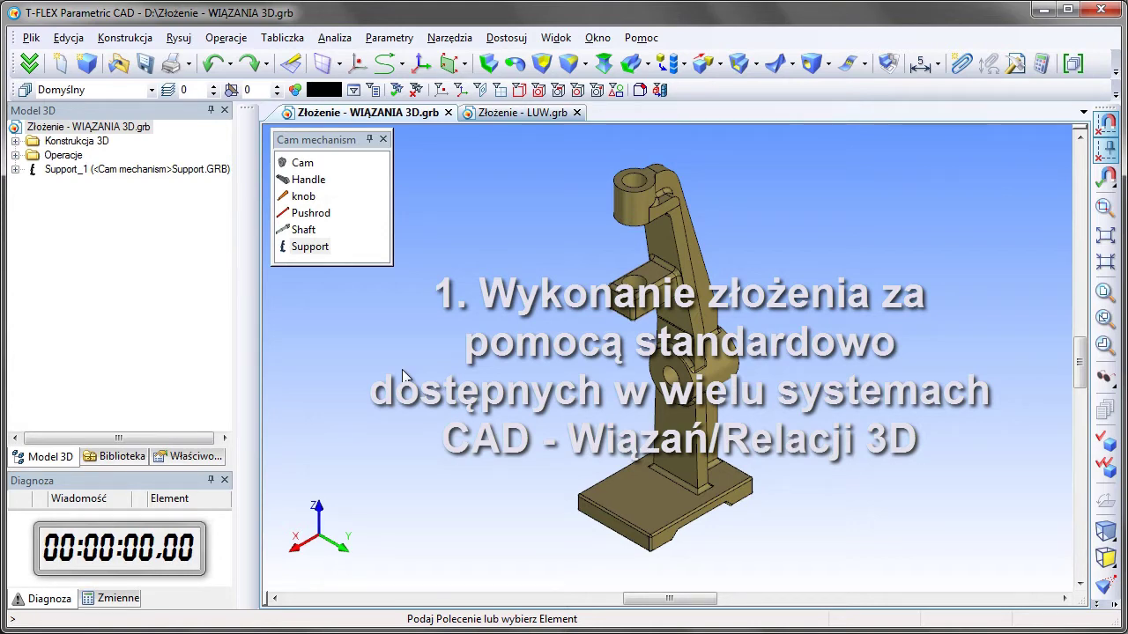
Step: Insert the Shaft part from the Cam mechanism library and drag it beside the support
left_click(303, 229)
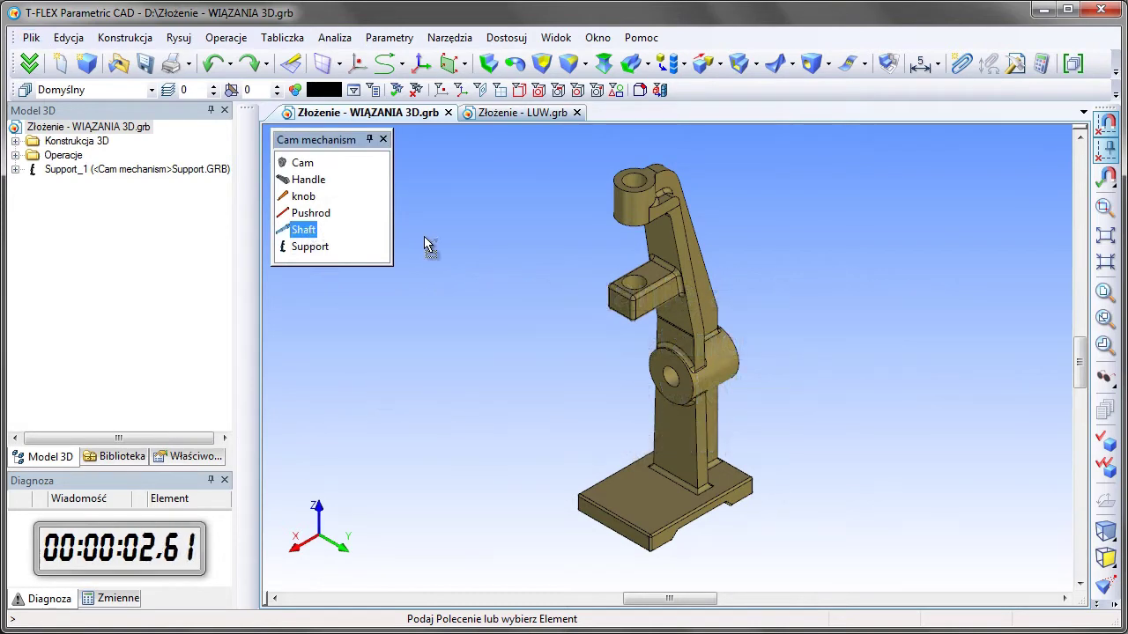
left_click_drag(705, 454, 815, 394)
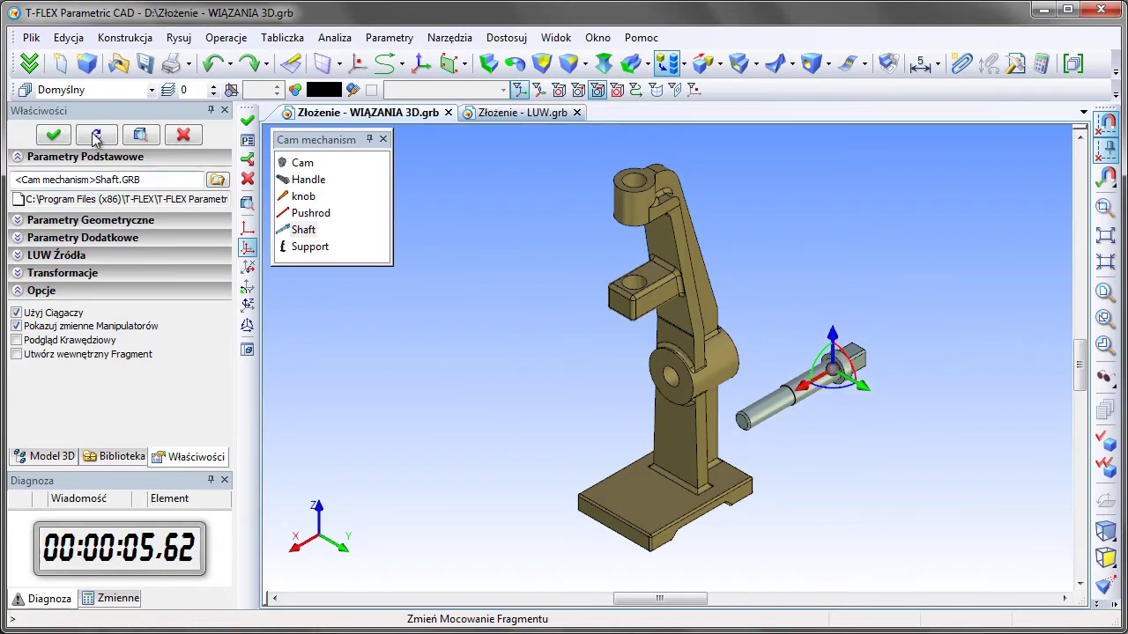
Step: Confirm the shaft placement and make the shaft concentric with the support's bore
left_click(53, 134)
left_click(1104, 177)
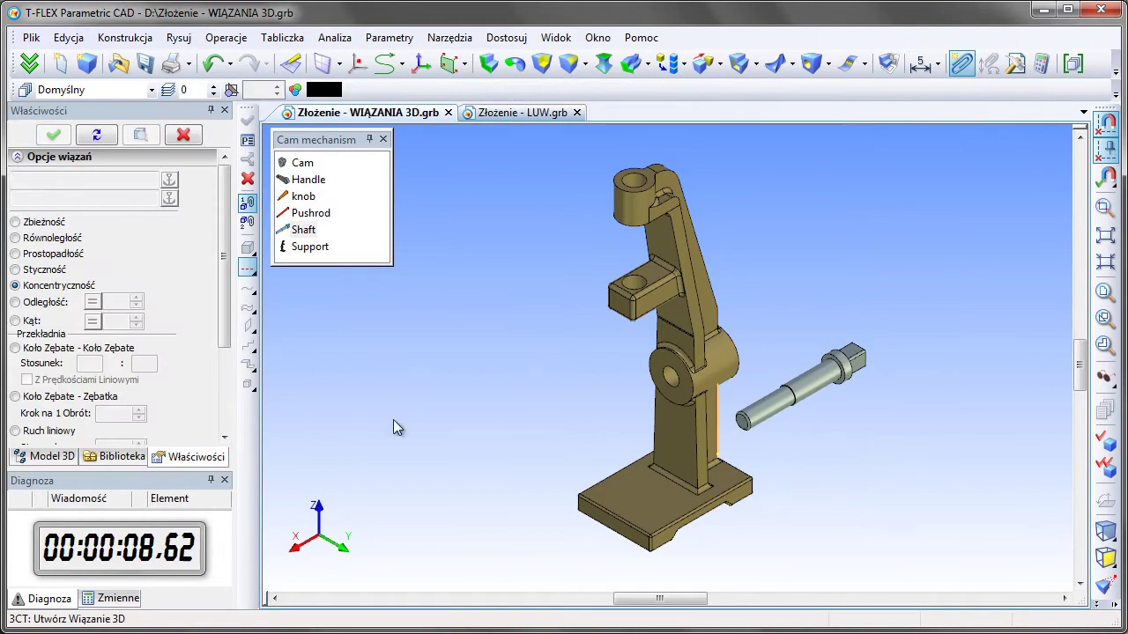
scroll(736, 395, "up", 2)
scroll(736, 395, "up", 2)
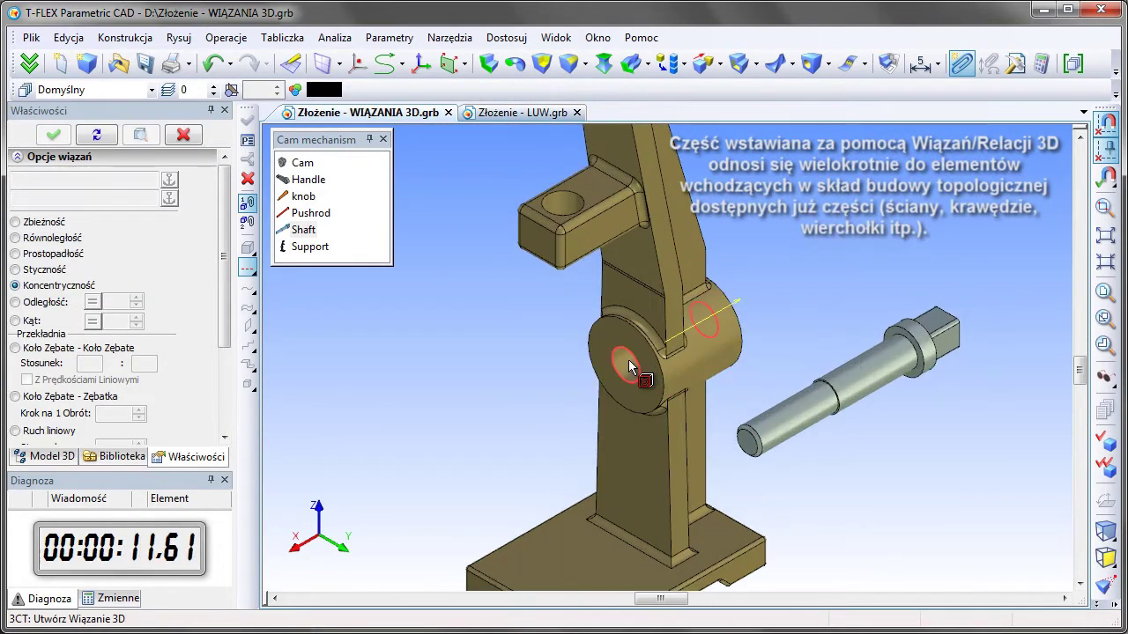
left_click(625, 363)
left_click(861, 391)
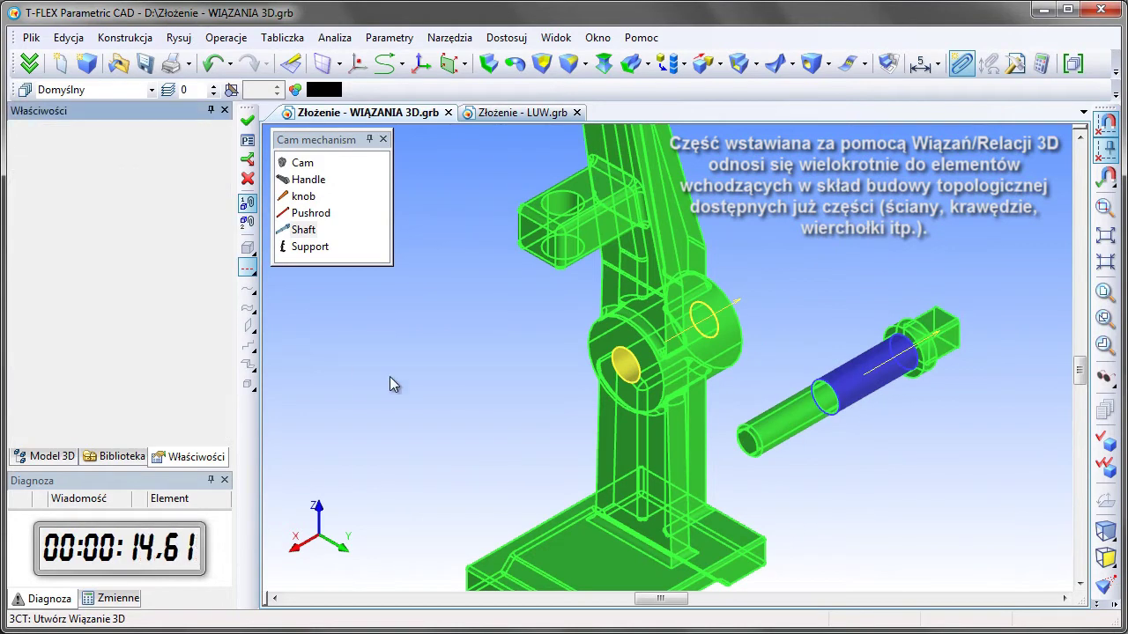
Step: Make the shaft's shoulder face tangent to the adjoining support face
left_click(56, 272)
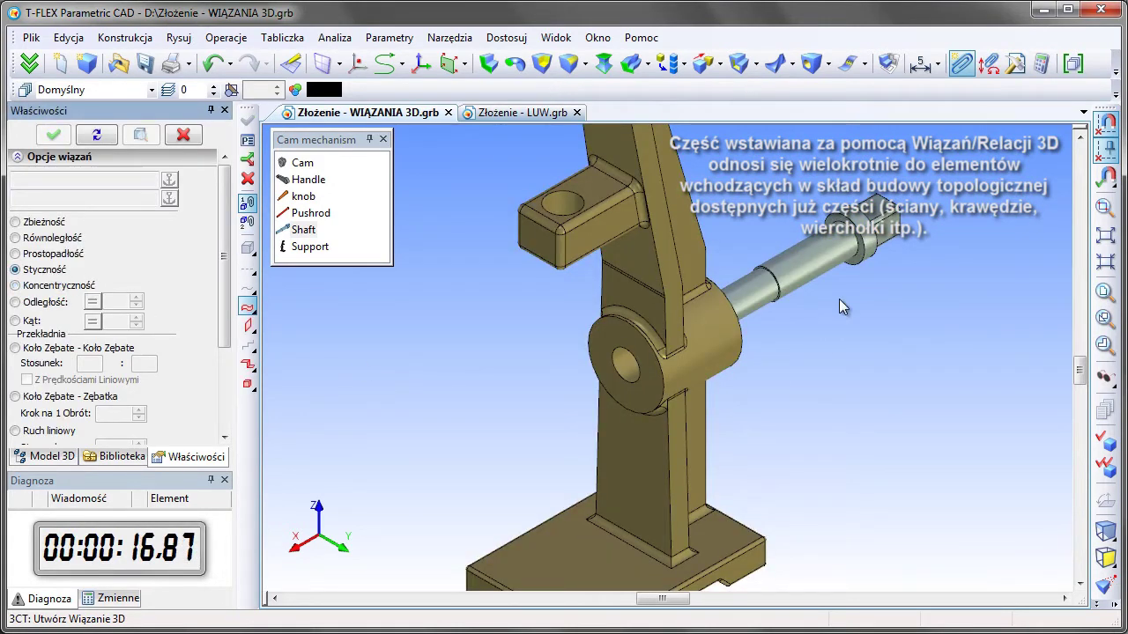
left_click(862, 253)
right_click_drag(860, 354, 704, 302)
left_click(705, 304)
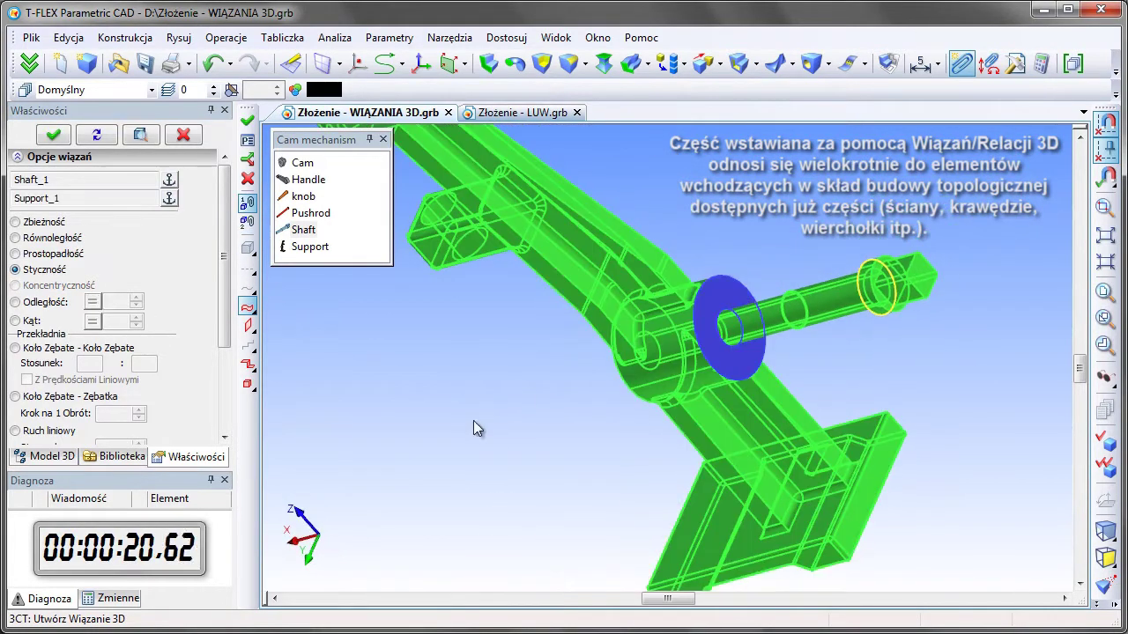
left_click(42, 139)
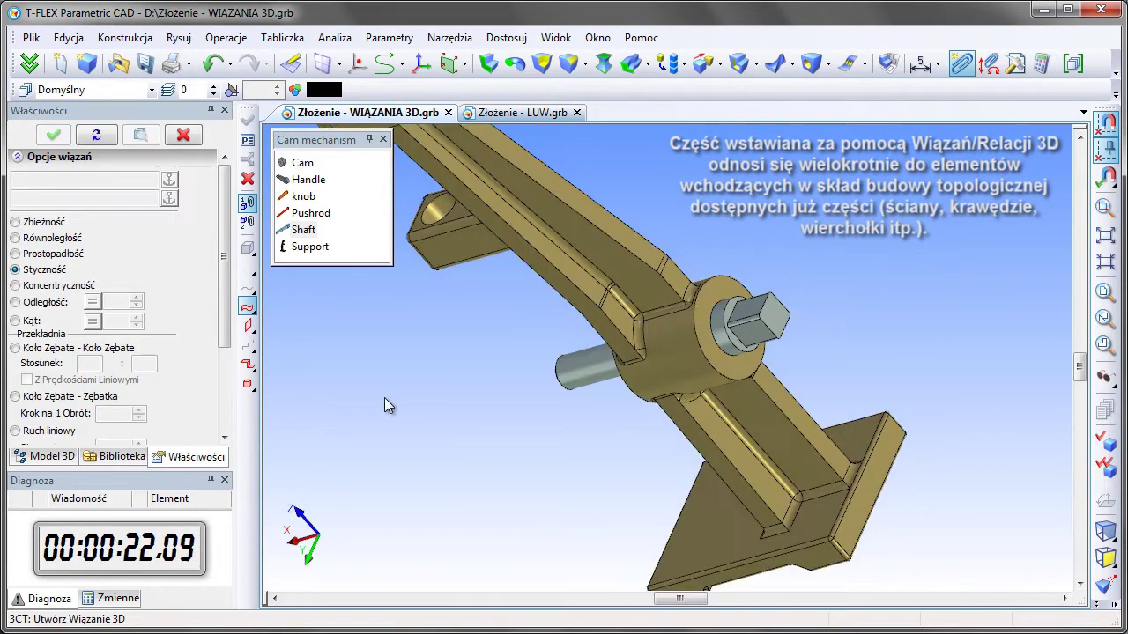
Step: Drag the Handle part from the library into the assembly
left_click(183, 137)
mouse_move(368, 284)
right_mouse_down()
mouse_move(531, 408)
mouse_move(327, 243)
right_mouse_up()
left_click_drag(309, 179, 660, 182)
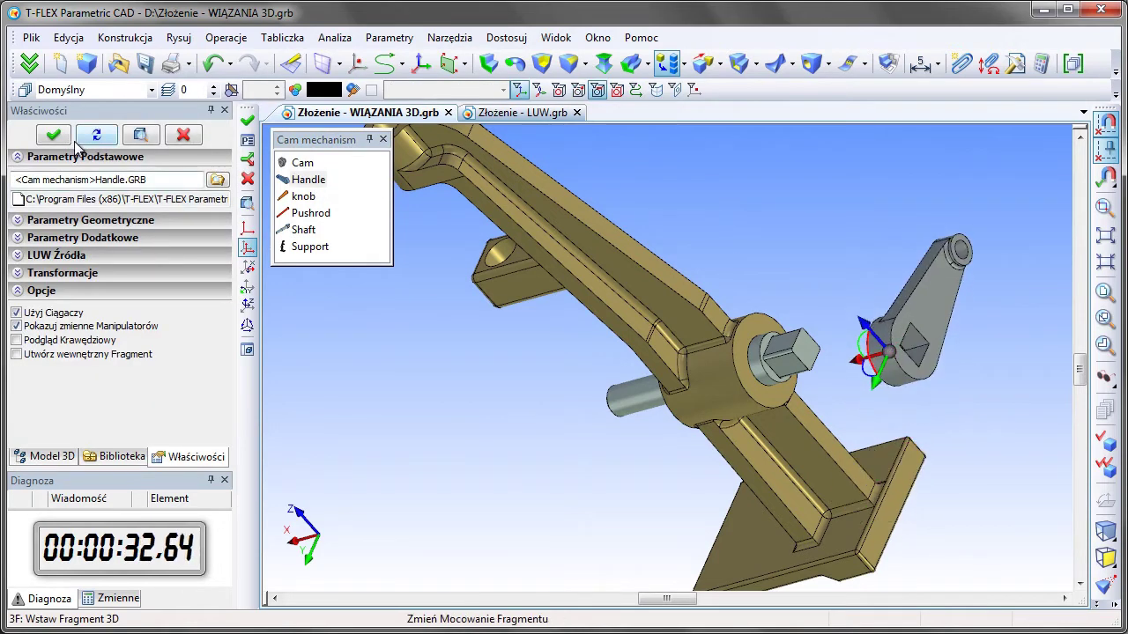
Step: Confirm the Handle and mate its square hole to the shaft's square end
left_click(53, 134)
left_click(961, 63)
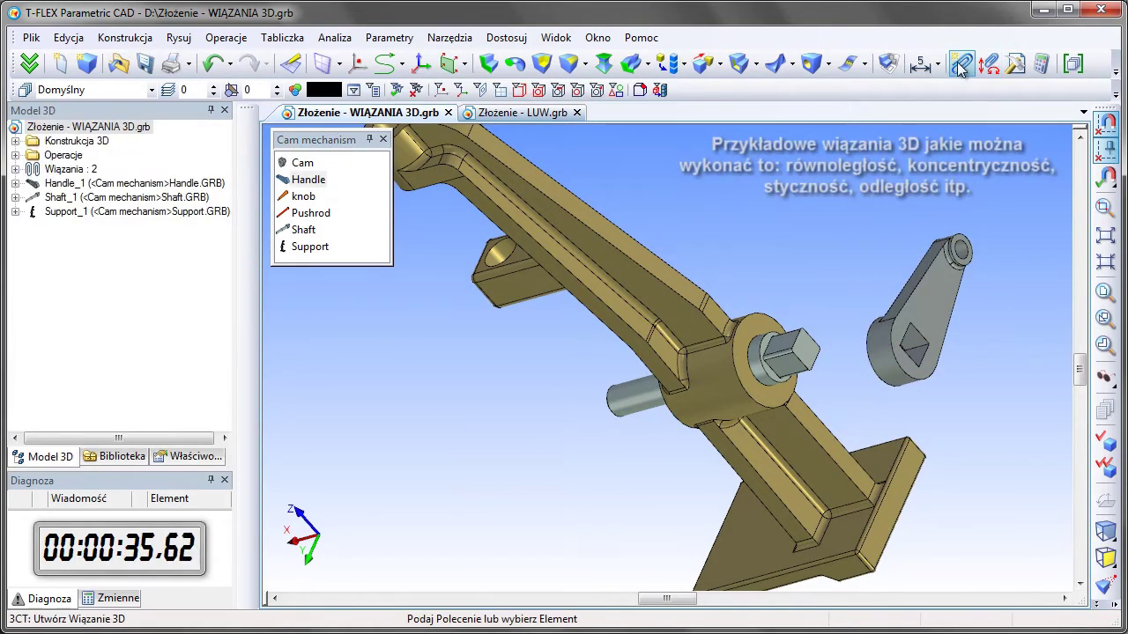
scroll(810, 398, "up", 3)
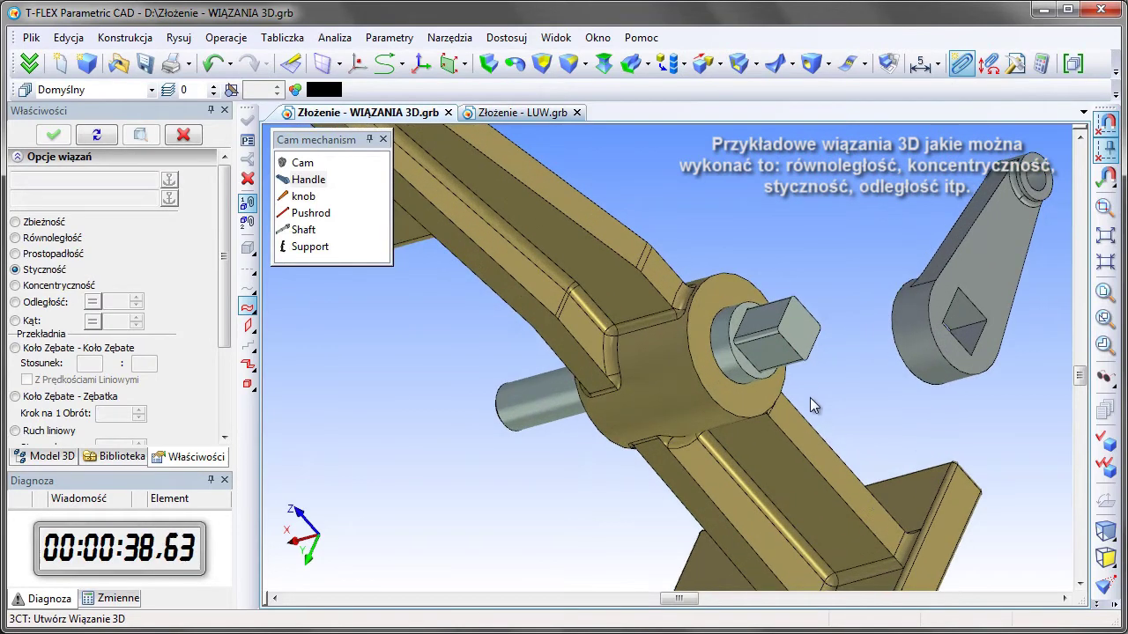
scroll(730, 356, "up", 2)
left_click(730, 356)
mouse_move(731, 356)
right_mouse_down()
mouse_move(868, 298)
mouse_move(828, 379)
right_mouse_up()
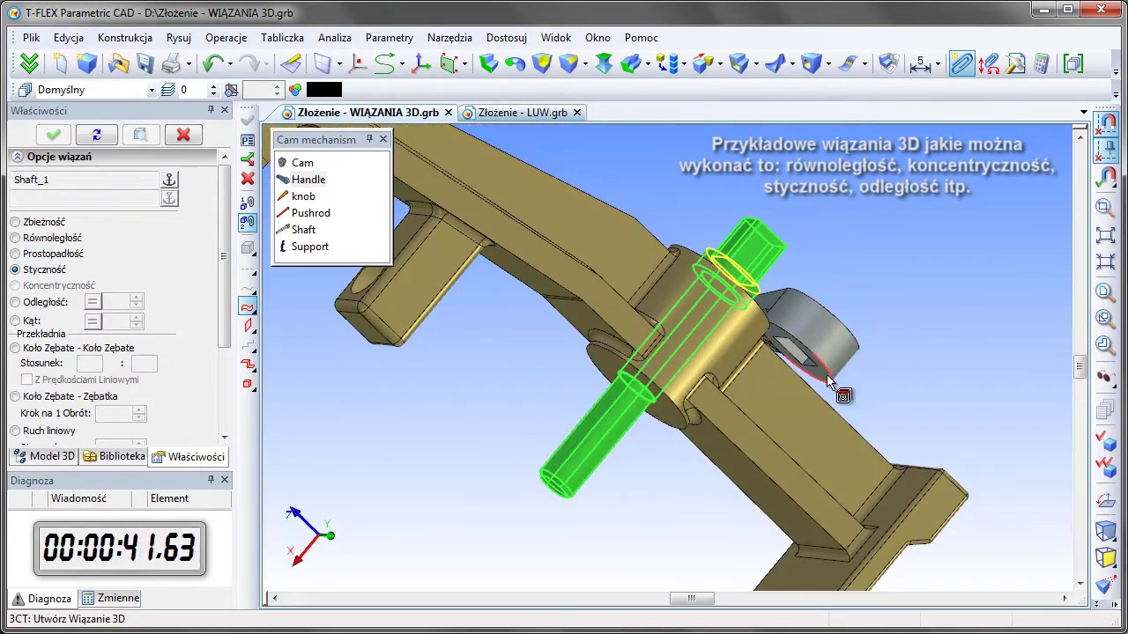
left_click(821, 381)
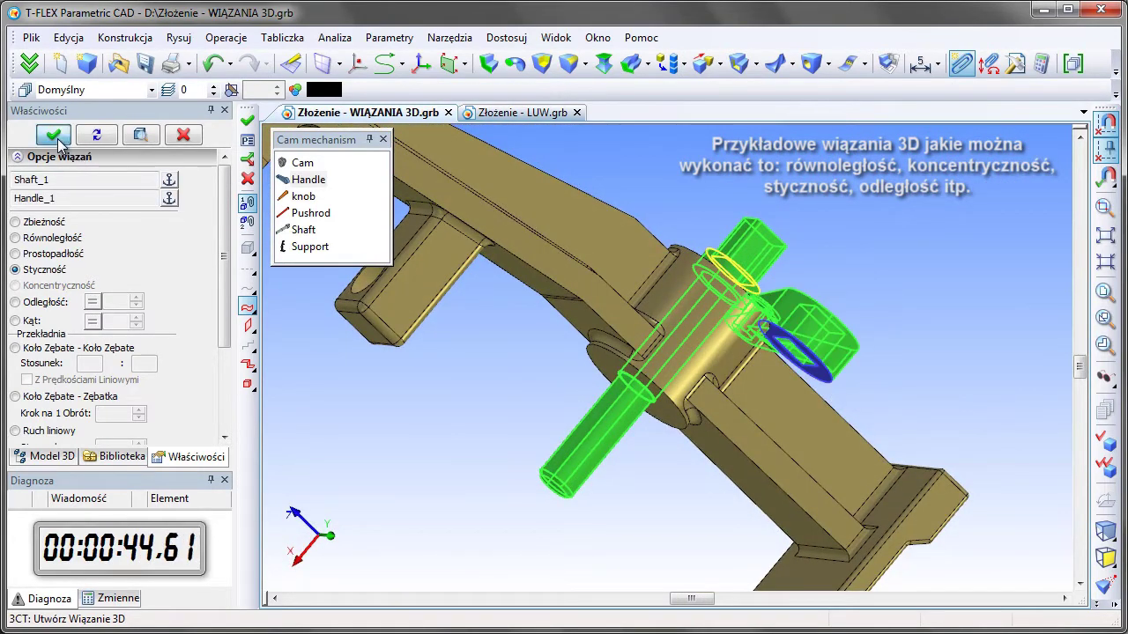
left_click(58, 141)
Step: Constrain a shaft face to the matching face on the handle
mouse_move(893, 269)
right_mouse_down()
mouse_move(496, 448)
mouse_move(614, 350)
mouse_move(640, 443)
right_mouse_up()
left_click(618, 350)
left_click(620, 424)
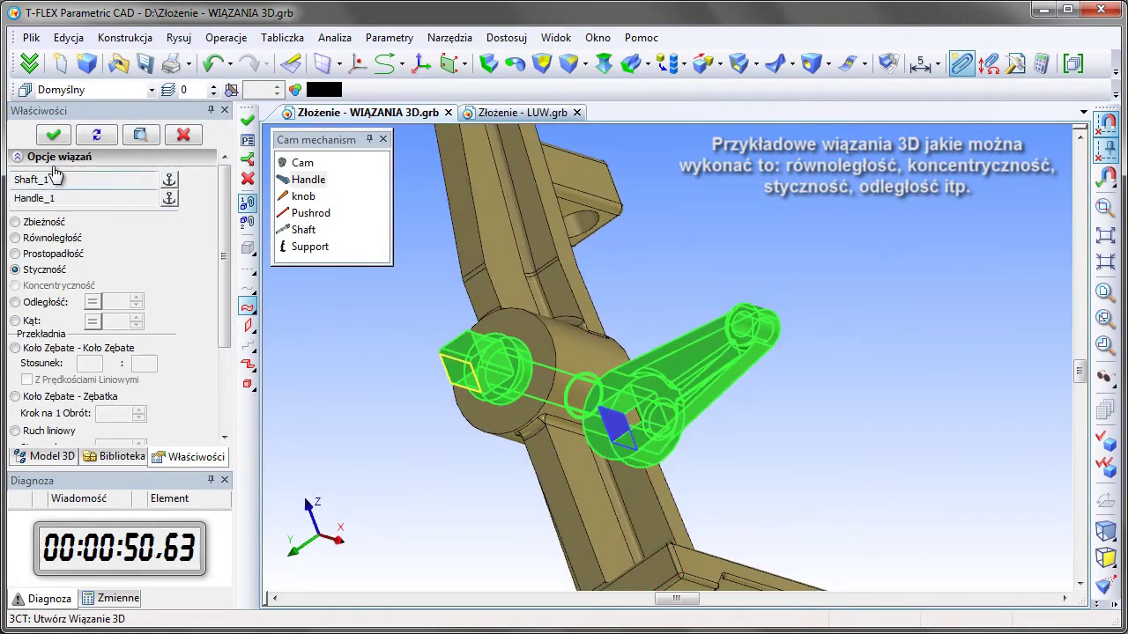
key("ctrl+Return")
Step: Align another handle face with the shaft, then insert the knob part from the library
mouse_move(370, 463)
right_mouse_down()
mouse_move(945, 353)
mouse_move(501, 380)
right_mouse_up()
left_click(945, 353)
left_click(650, 341)
left_click(57, 134)
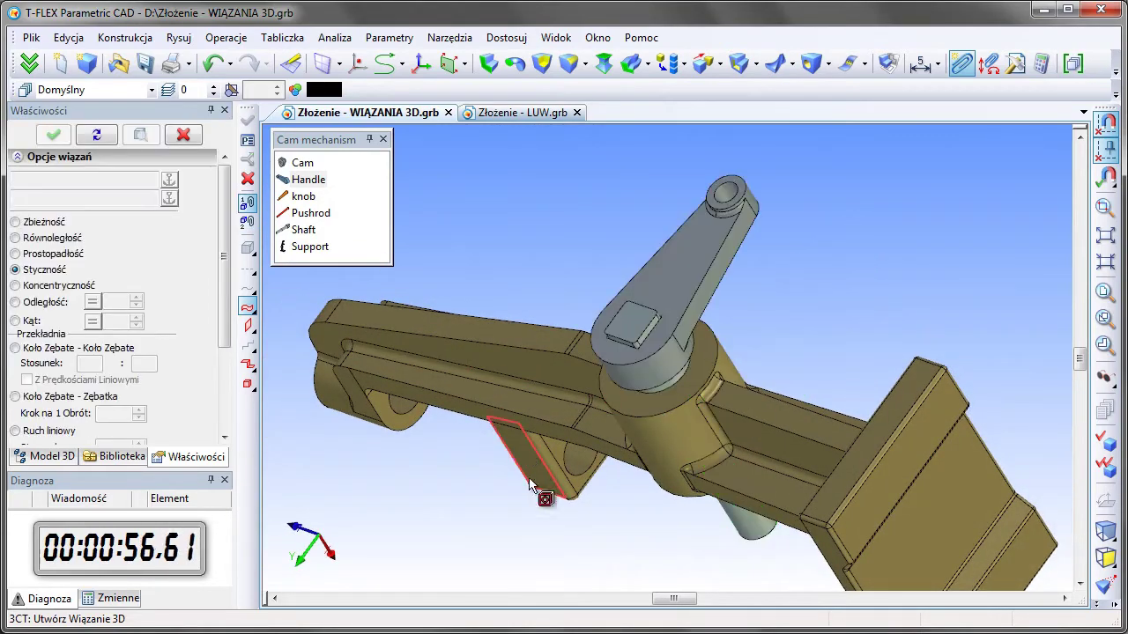
right_click_drag(541, 496, 589, 470)
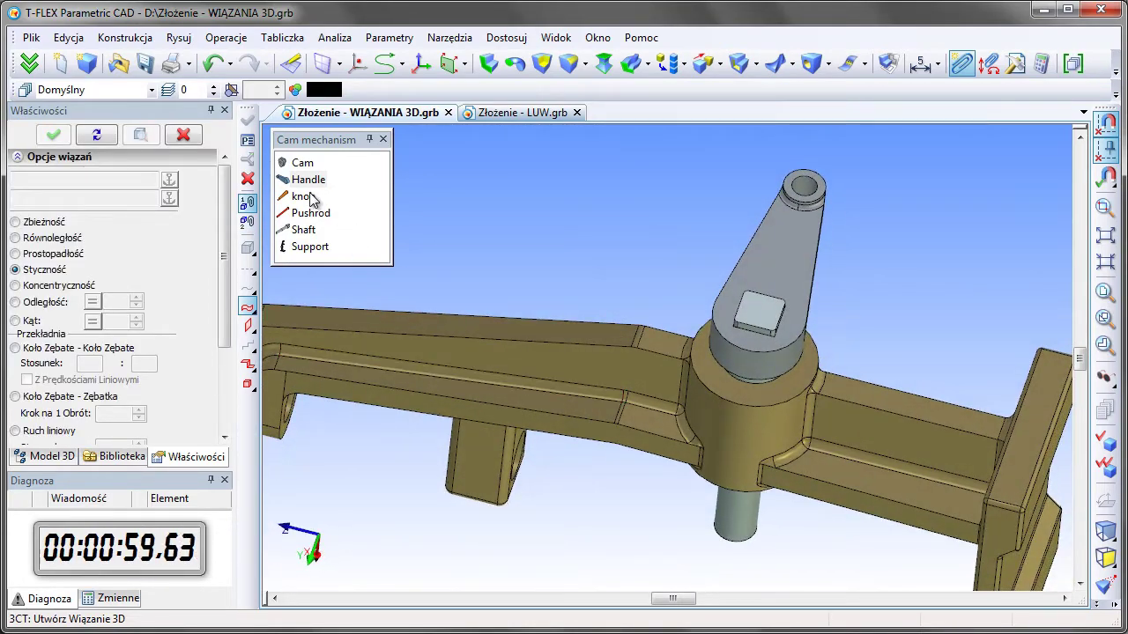
double_click(303, 195)
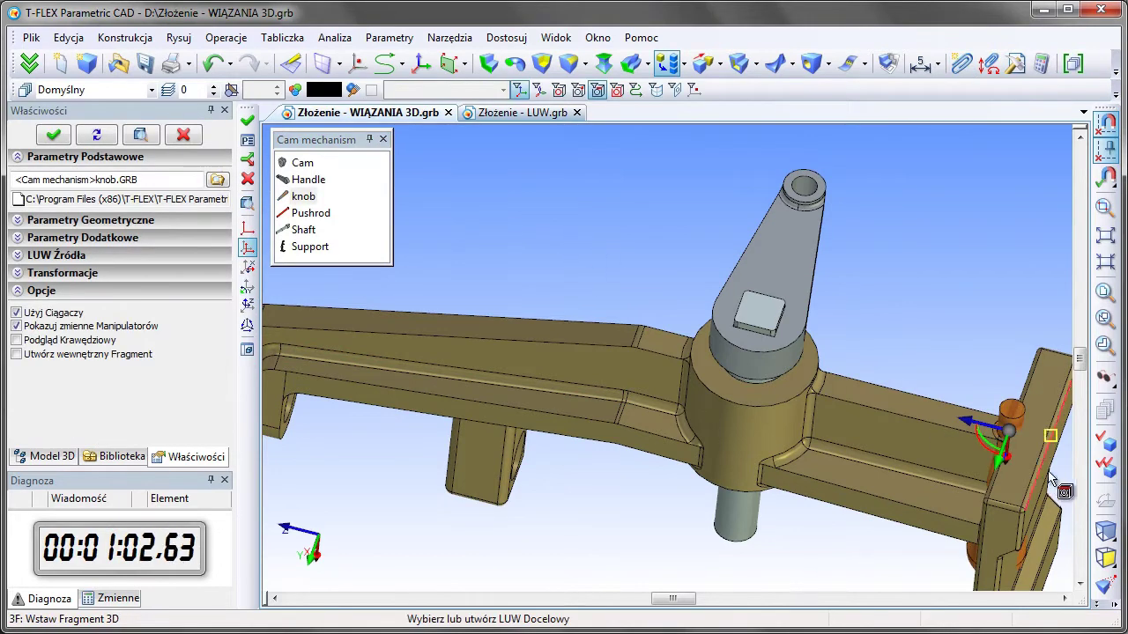
Step: Place the knob and make its shank concentric with the hole at the handle's tip
left_click(52, 134)
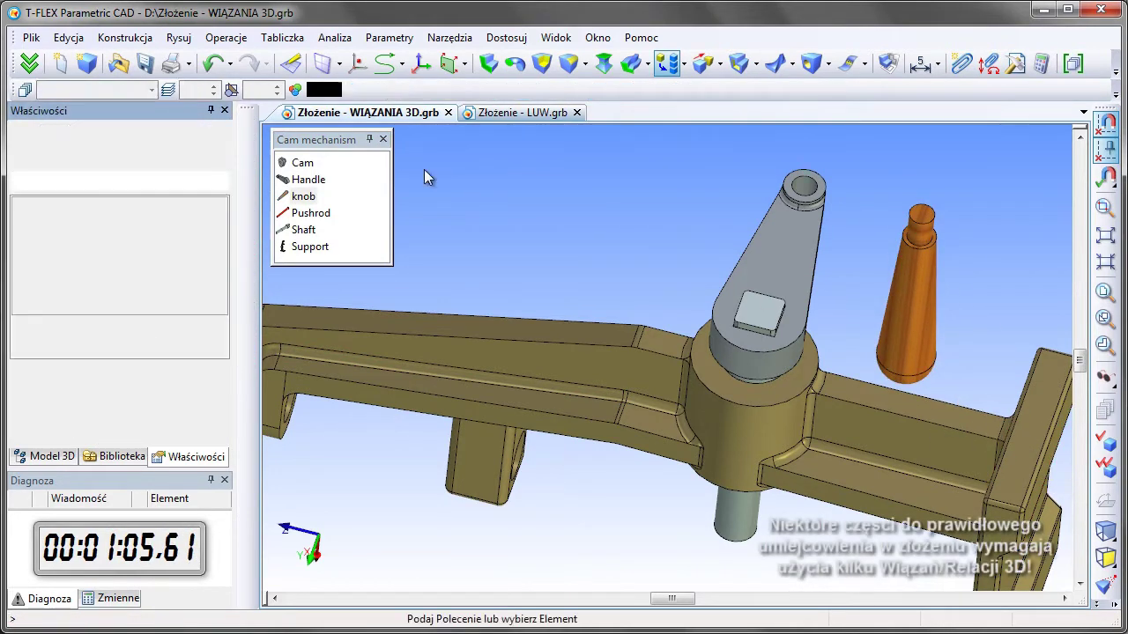
left_click(959, 67)
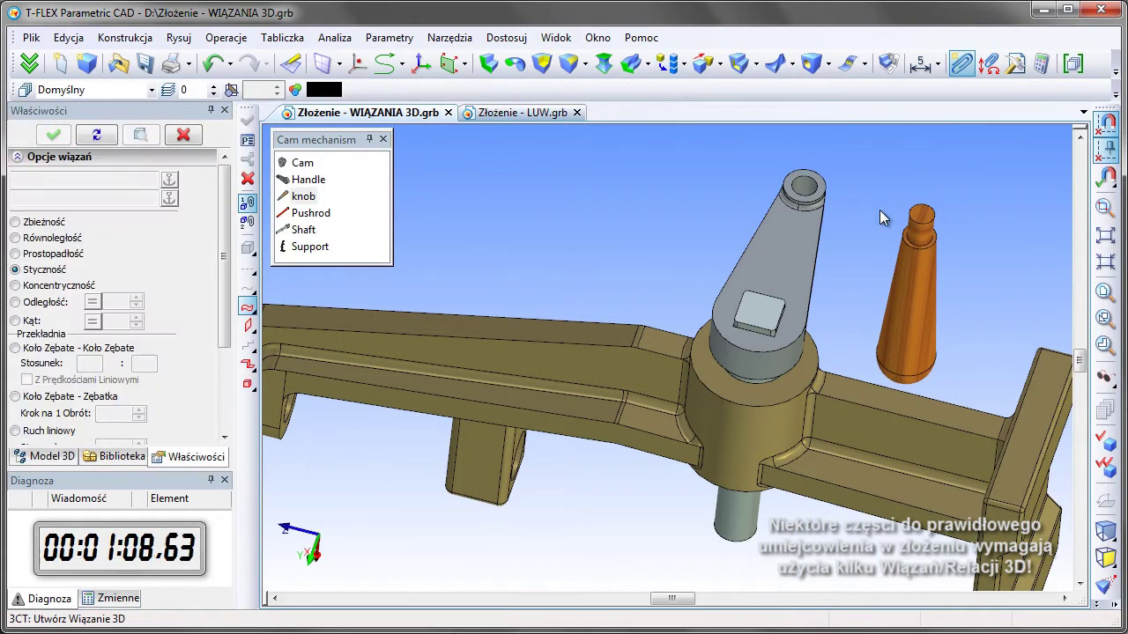
left_click(31, 287)
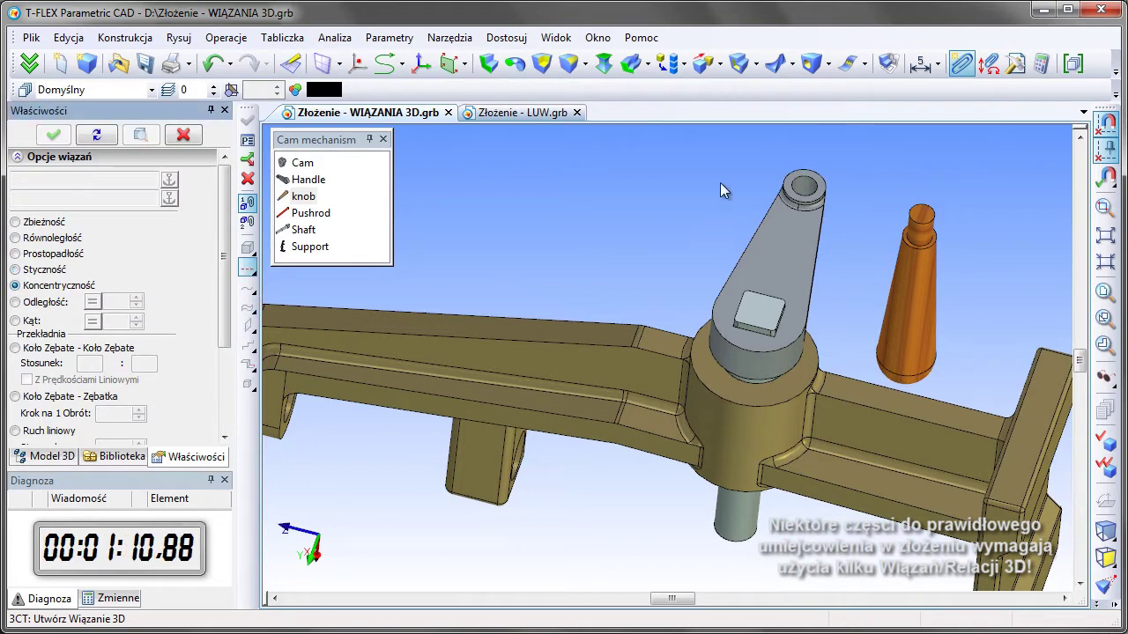
left_click(805, 191)
left_click(917, 234)
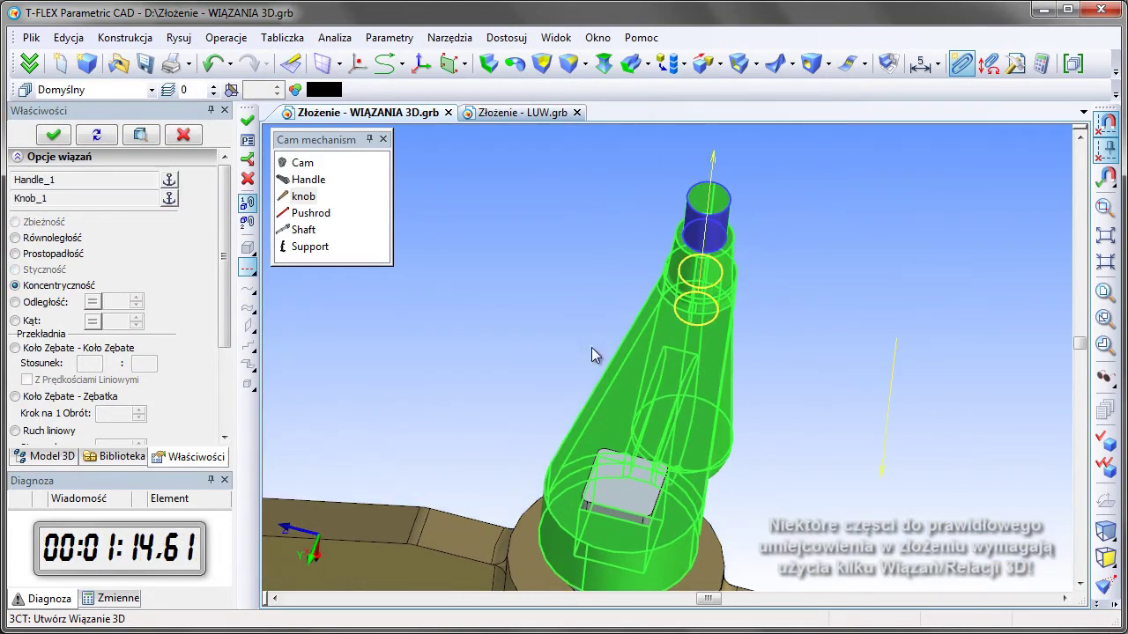
scroll(204, 350, "down", 2)
key("ctrl+Return")
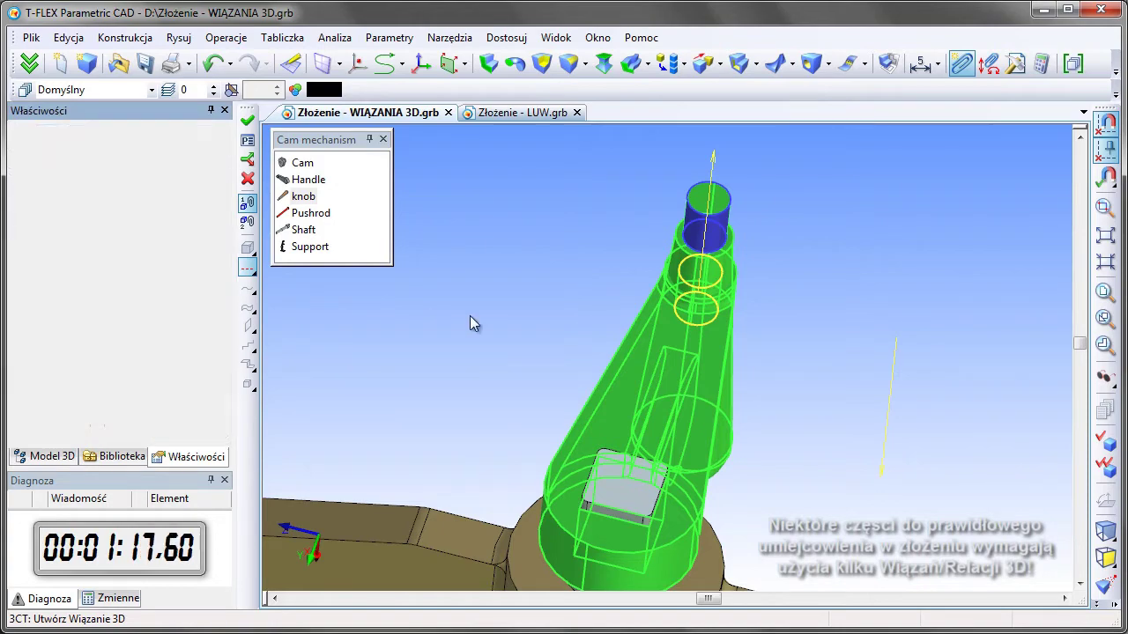
Step: Make the knob's shoulder tangent to the handle face, using semi-transparent display to pick it
mouse_move(490, 317)
middle_mouse_down()
mouse_move(1001, 305)
mouse_move(809, 440)
middle_mouse_up()
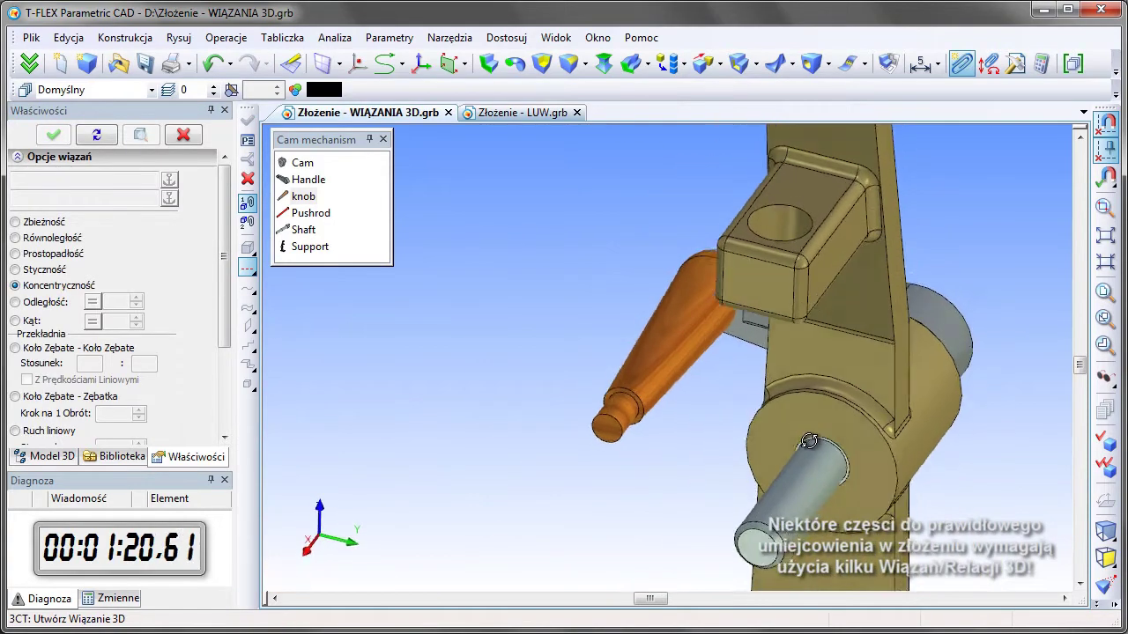
left_click(16, 269)
scroll(652, 396, "up", 3)
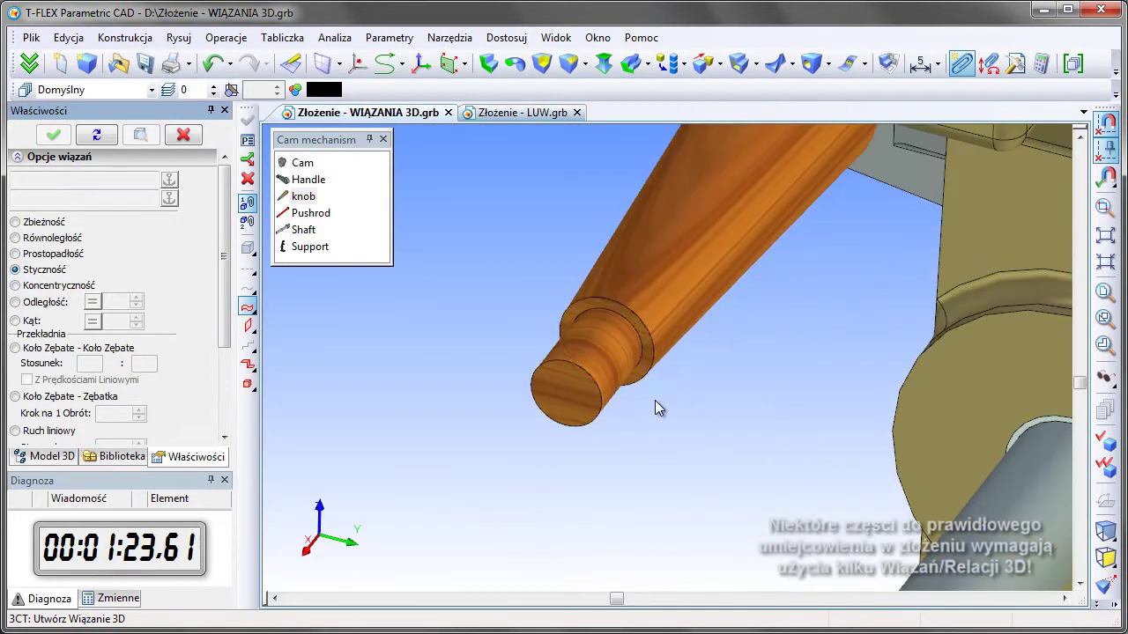
left_click(644, 375)
scroll(620, 445, "down", 3)
middle_click_drag(619, 445, 830, 448)
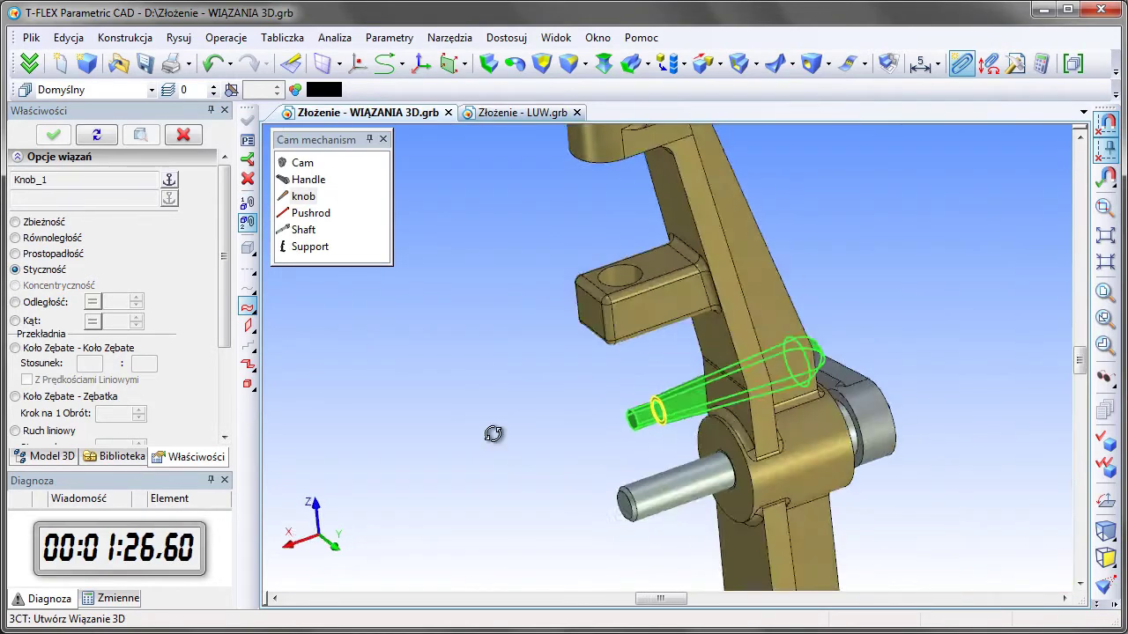
left_click(1105, 532)
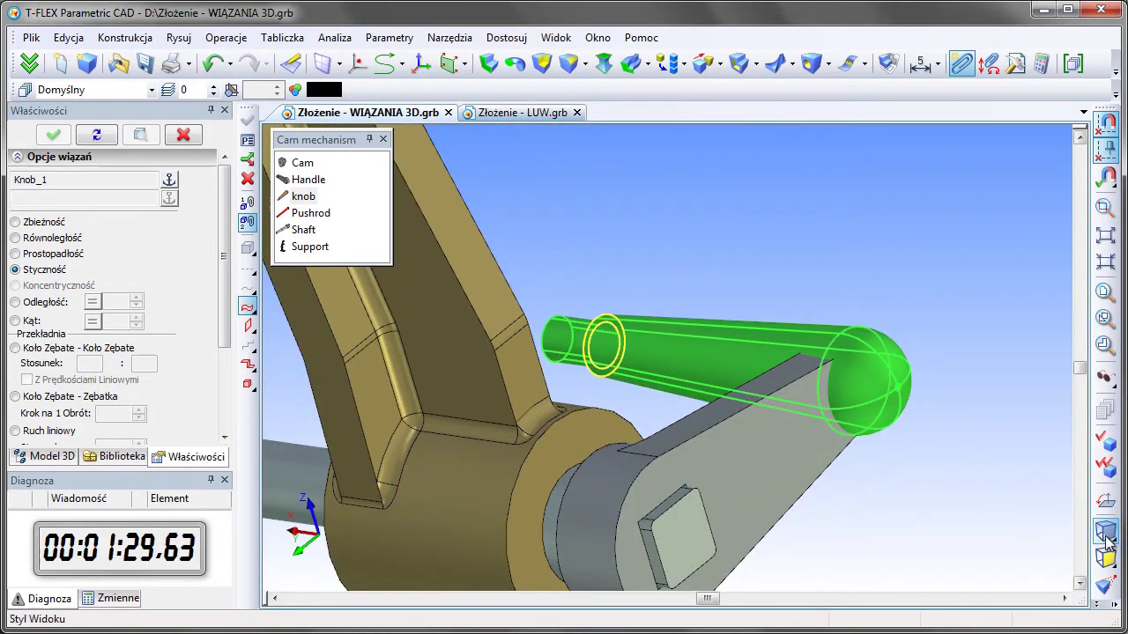
left_click(986, 539)
scroll(844, 401, "up", 3)
scroll(845, 397, "up", 2)
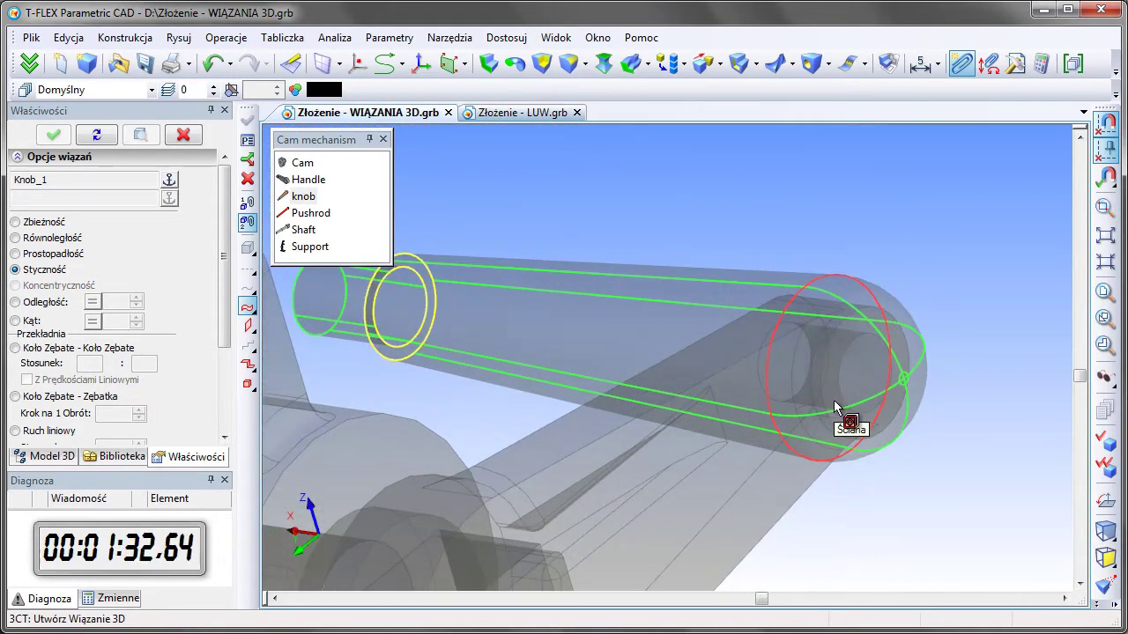
left_click(833, 400)
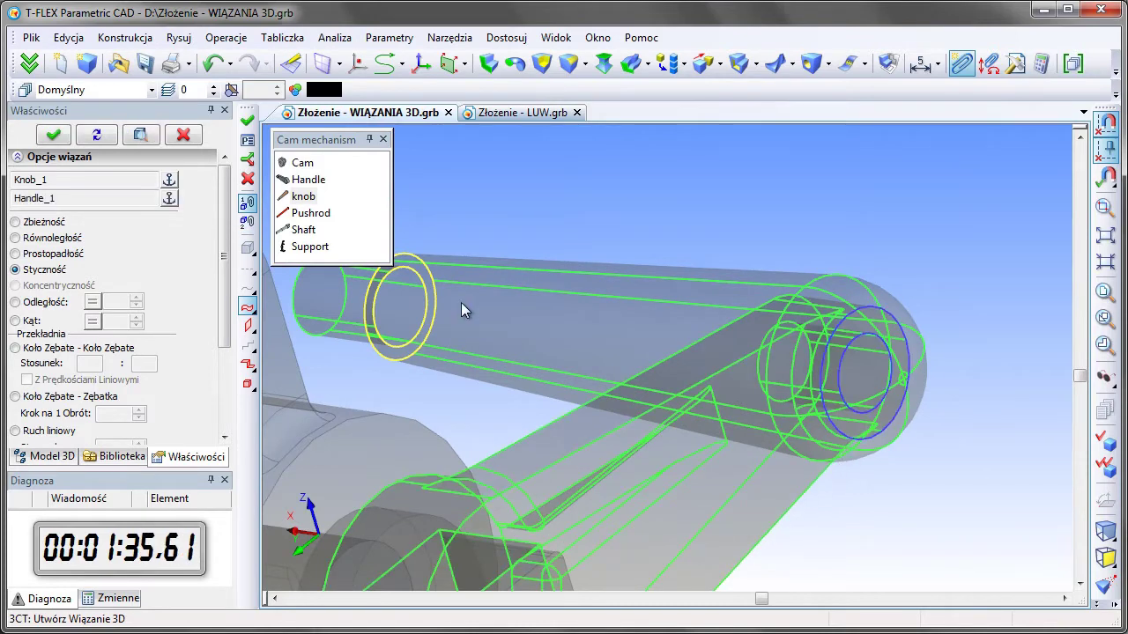
left_click(52, 133)
Step: Return the model to shaded display and pick the Cam part to insert
left_click(1106, 532)
left_click(935, 541)
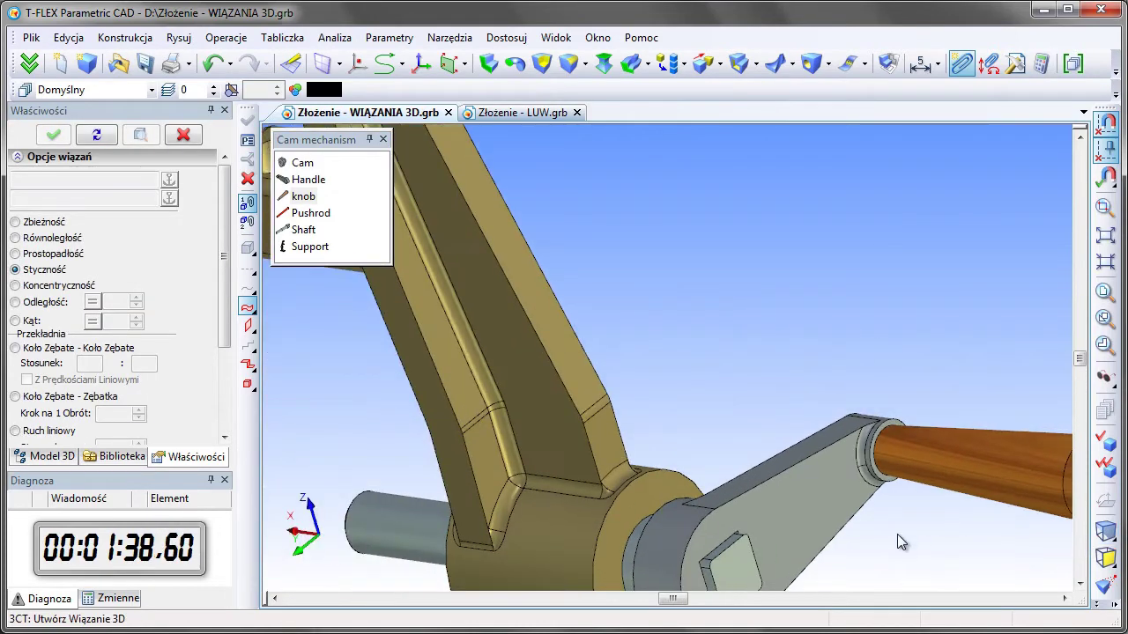
scroll(901, 542, "down", 5)
mouse_move(900, 542)
middle_mouse_down()
mouse_move(448, 469)
mouse_move(667, 437)
middle_mouse_up()
scroll(485, 434, "up", 1)
left_click(308, 164)
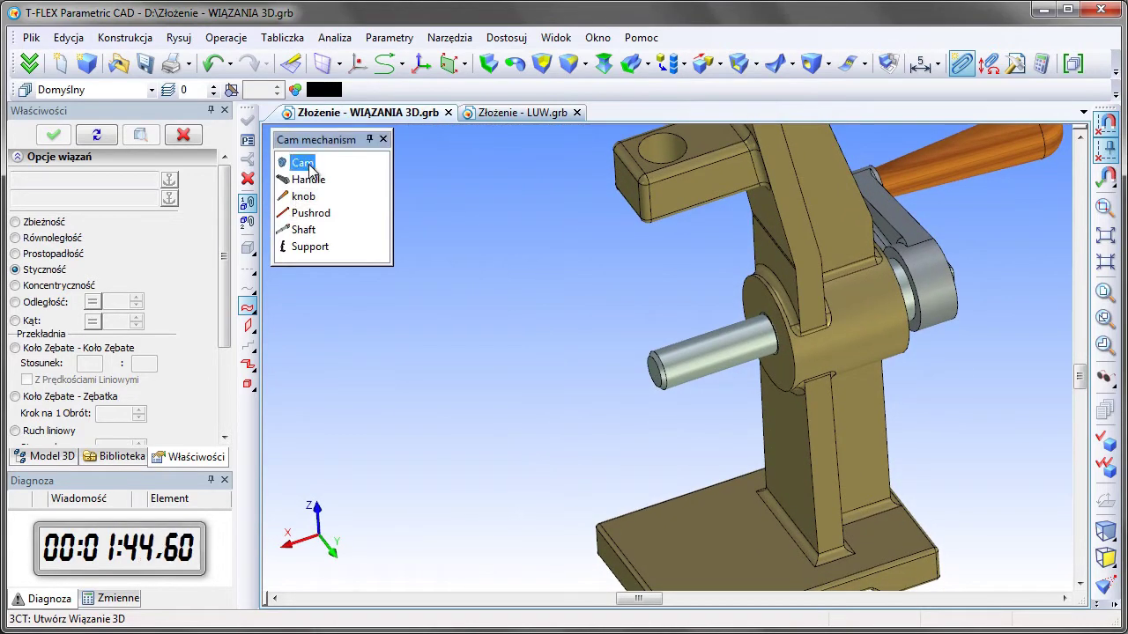
Step: Place the Cam part in the assembly and confirm its insertion
left_click(511, 315)
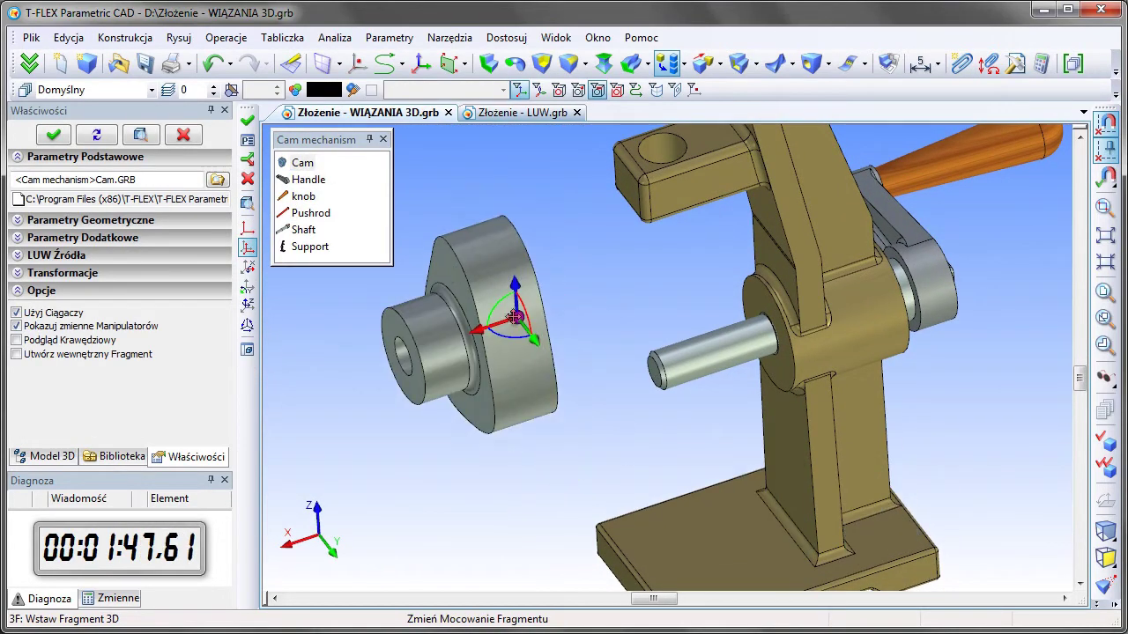
left_click(52, 137)
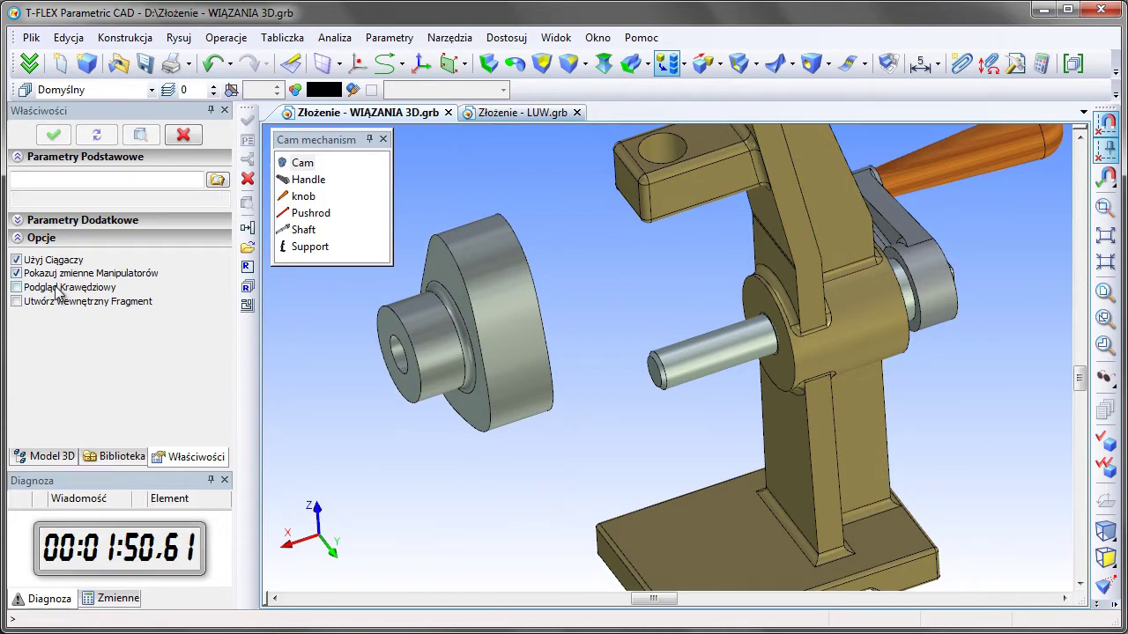
left_click(185, 135)
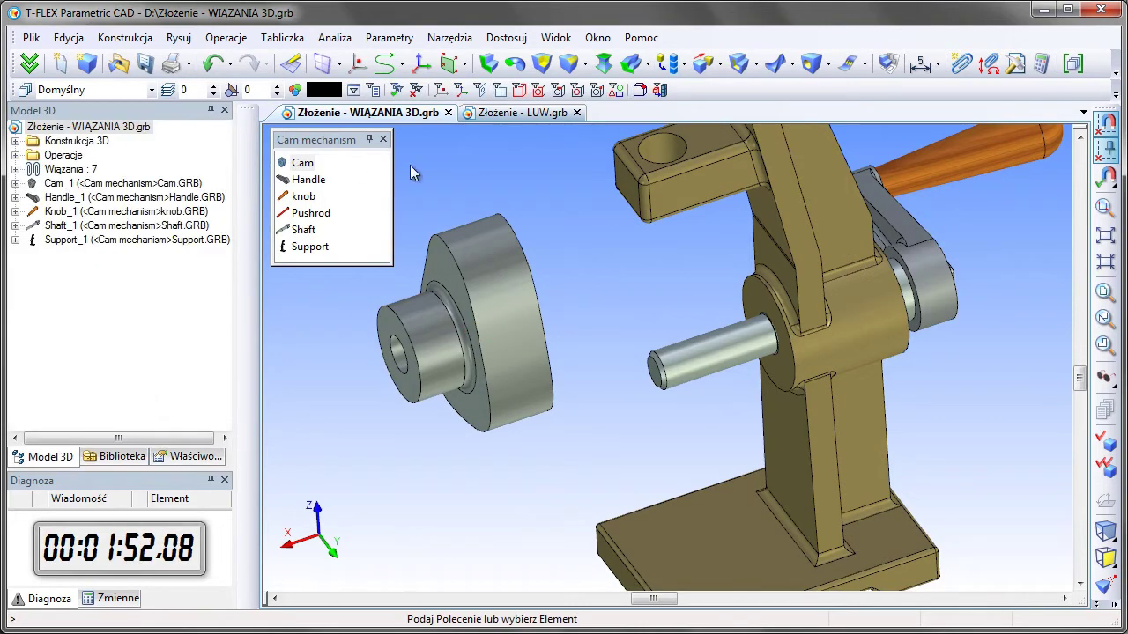
Step: Mount the cam on the shaft with a Koncentryczność constraint to its bore edge
left_click(954, 67)
left_click(70, 286)
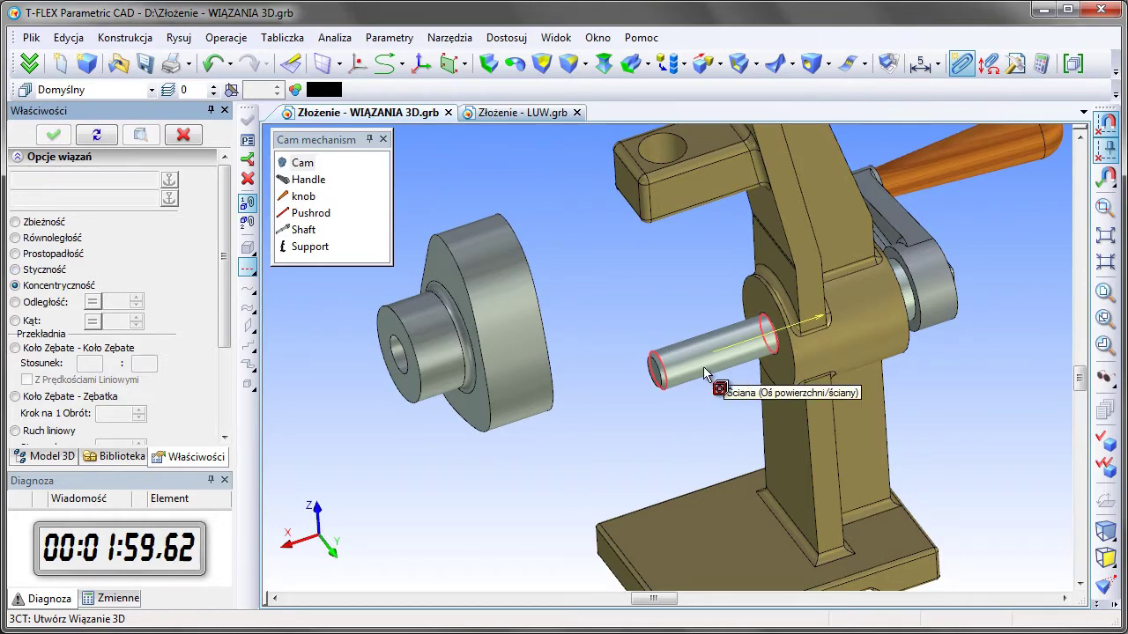
scroll(670, 380, "up", 3)
left_click(666, 376)
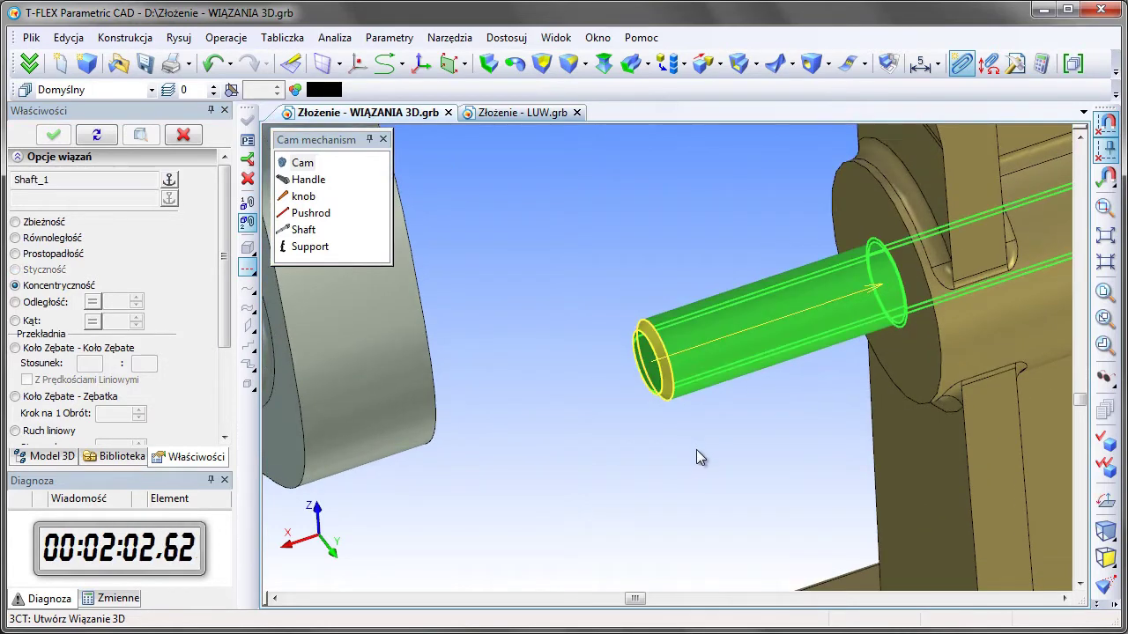
scroll(483, 469, "down", 4)
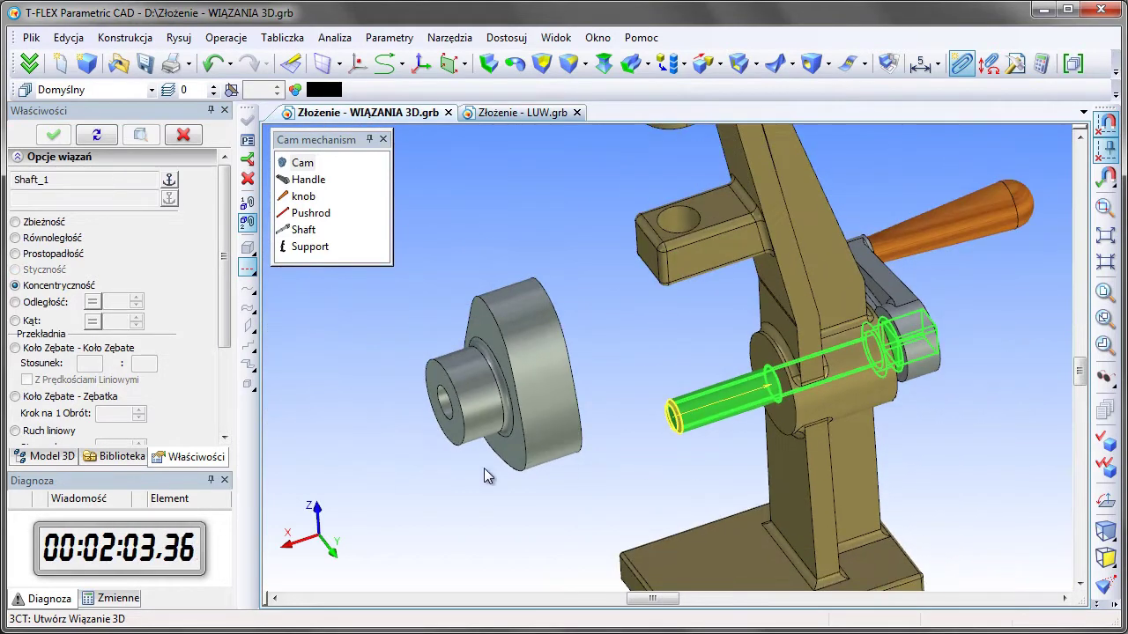
left_click(446, 407)
scroll(231, 342, "down", 3)
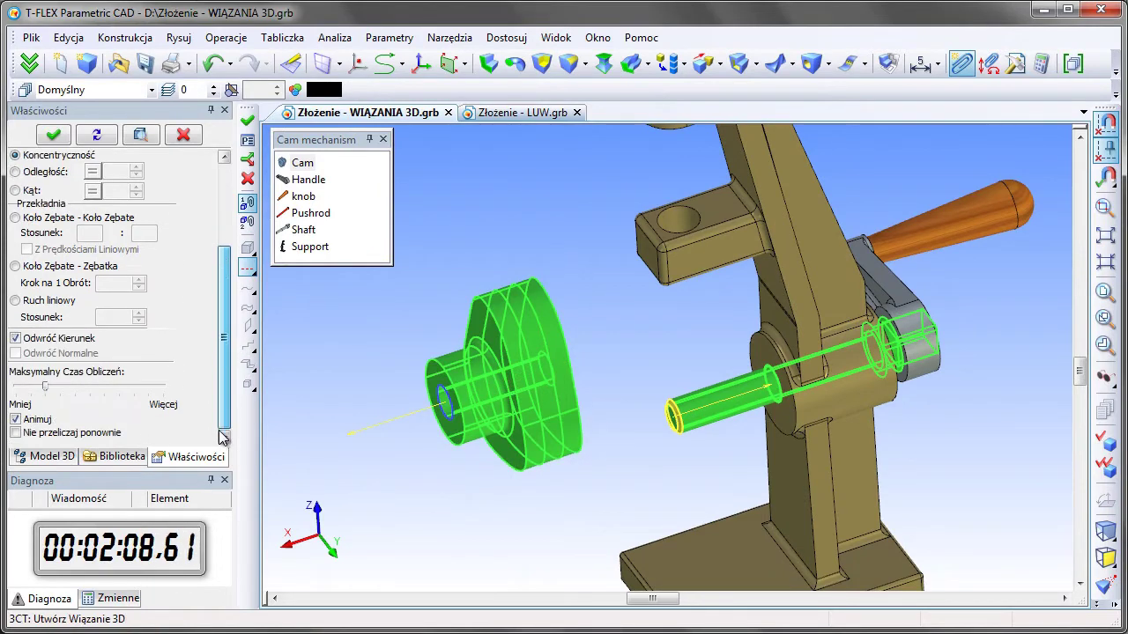
left_click(53, 135)
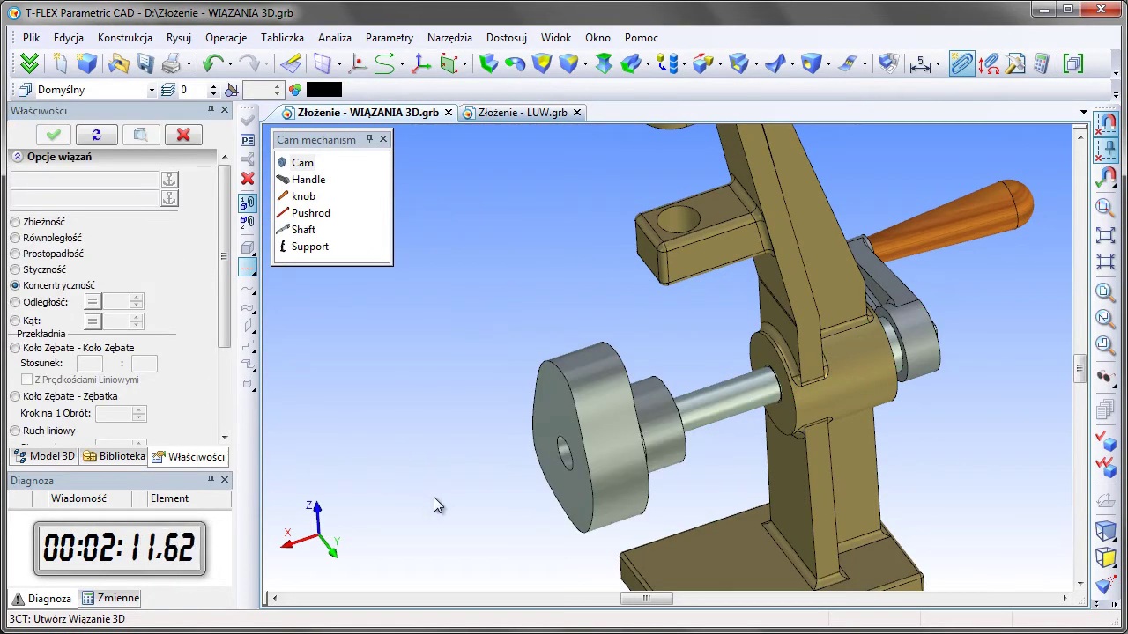
Step: Make the cam edge tangent to the support edge, then drag in the Pushrod part
left_click(38, 270)
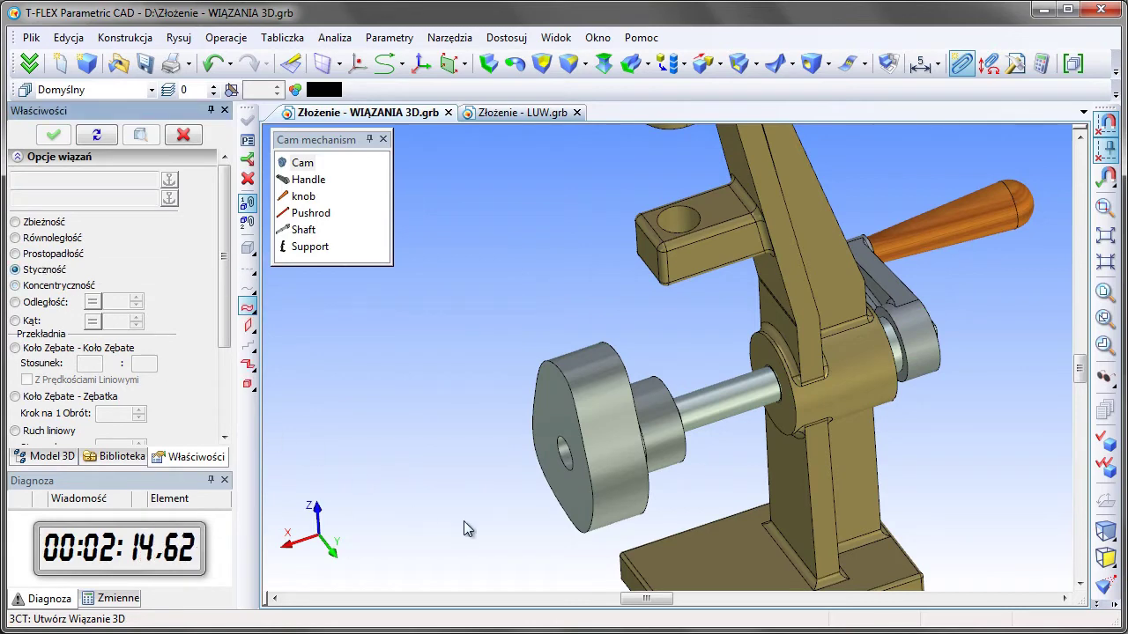
left_click(781, 428)
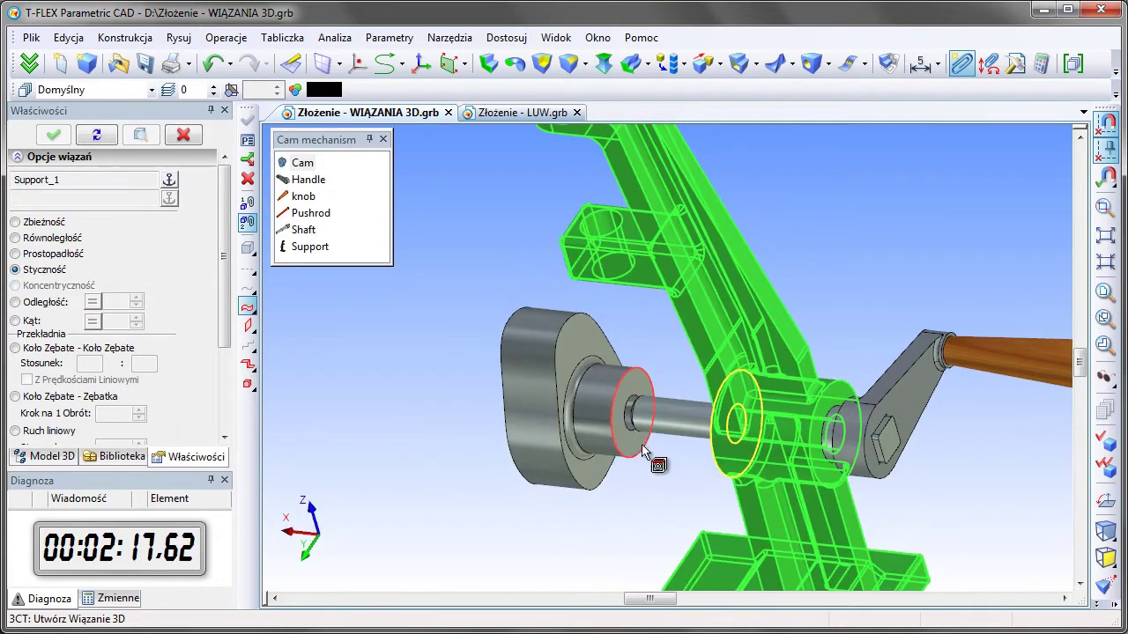
left_click(634, 448)
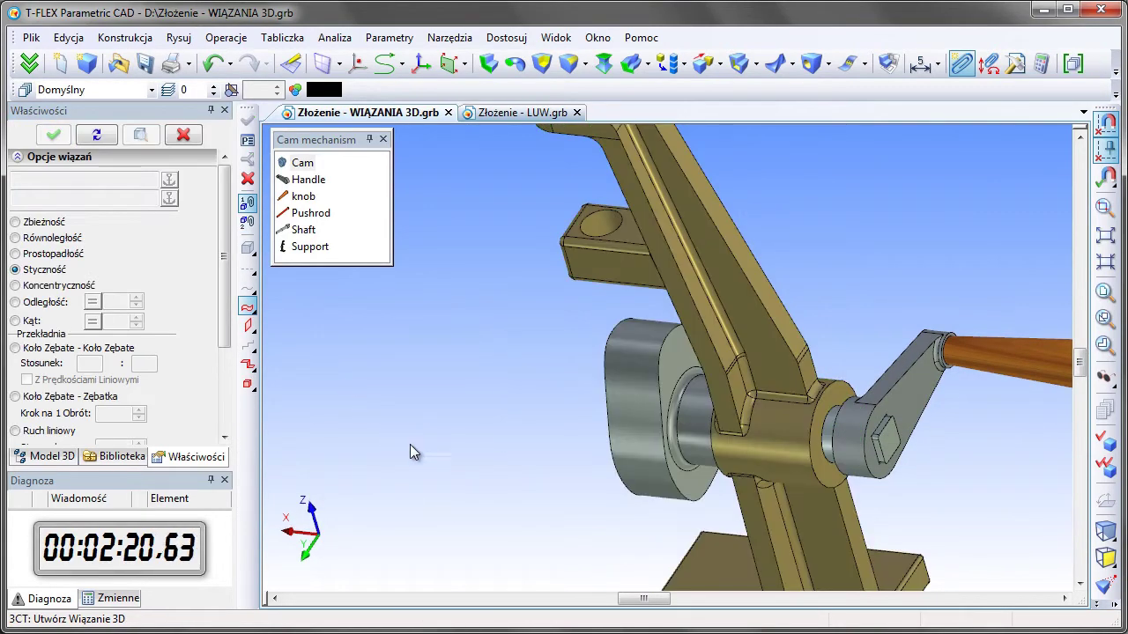
mouse_move(410, 444)
middle_mouse_down()
mouse_move(705, 240)
mouse_move(617, 264)
middle_mouse_up()
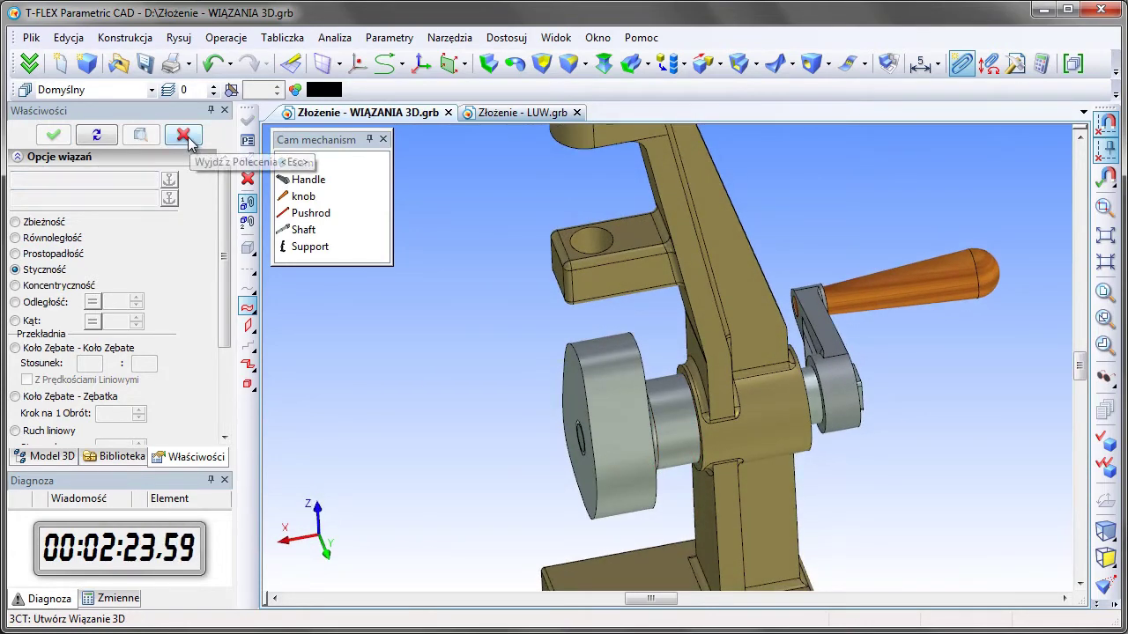
left_click_drag(307, 221, 443, 234)
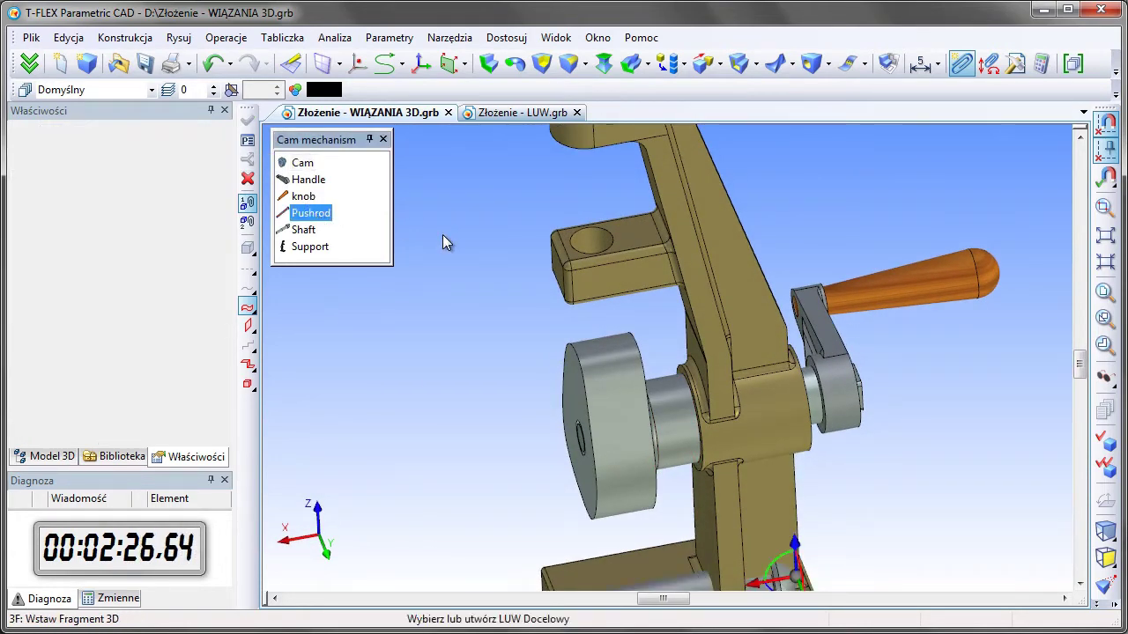
Step: Place the Pushrod to the left and make it concentric with the support's upper hole
left_click_drag(697, 511, 496, 343)
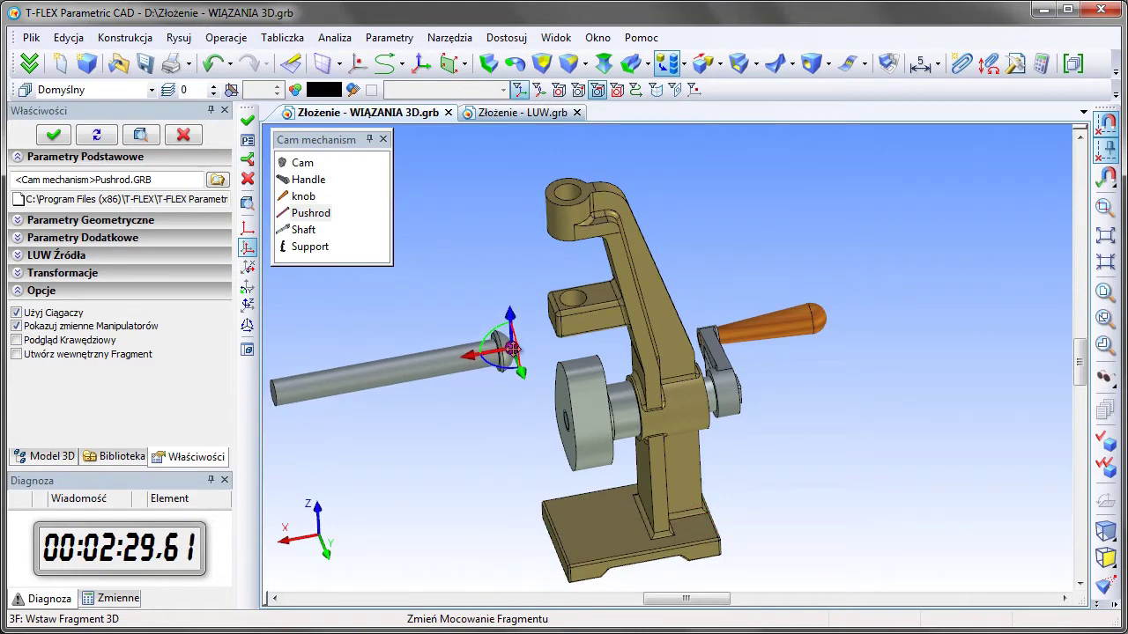
key("ctrl+Return")
middle_click_drag(494, 346, 544, 388)
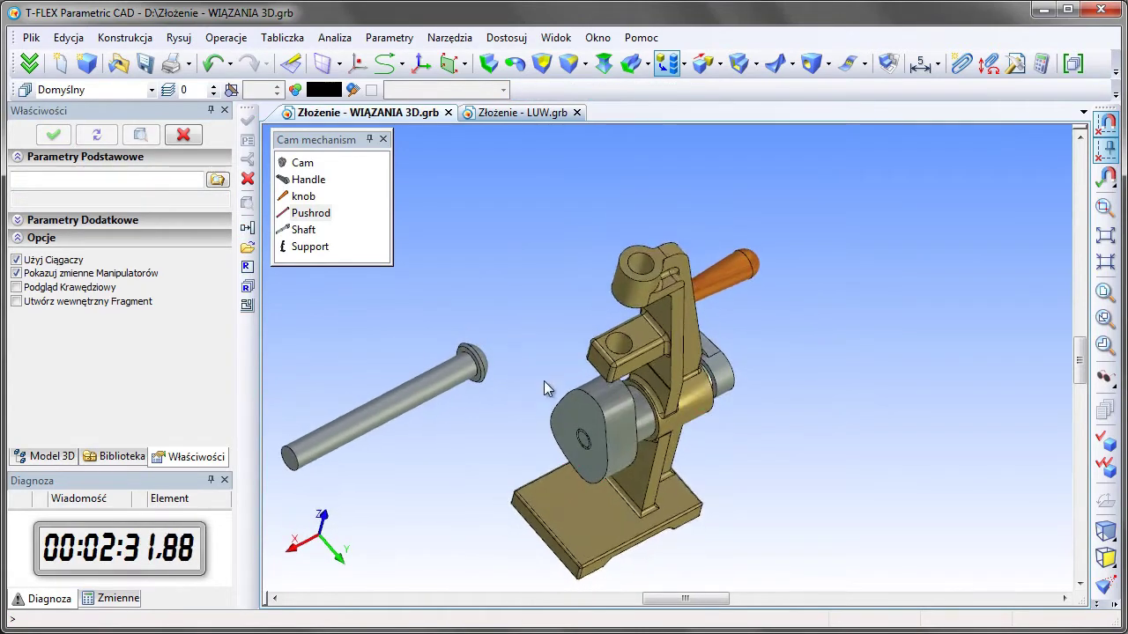
left_click(959, 66)
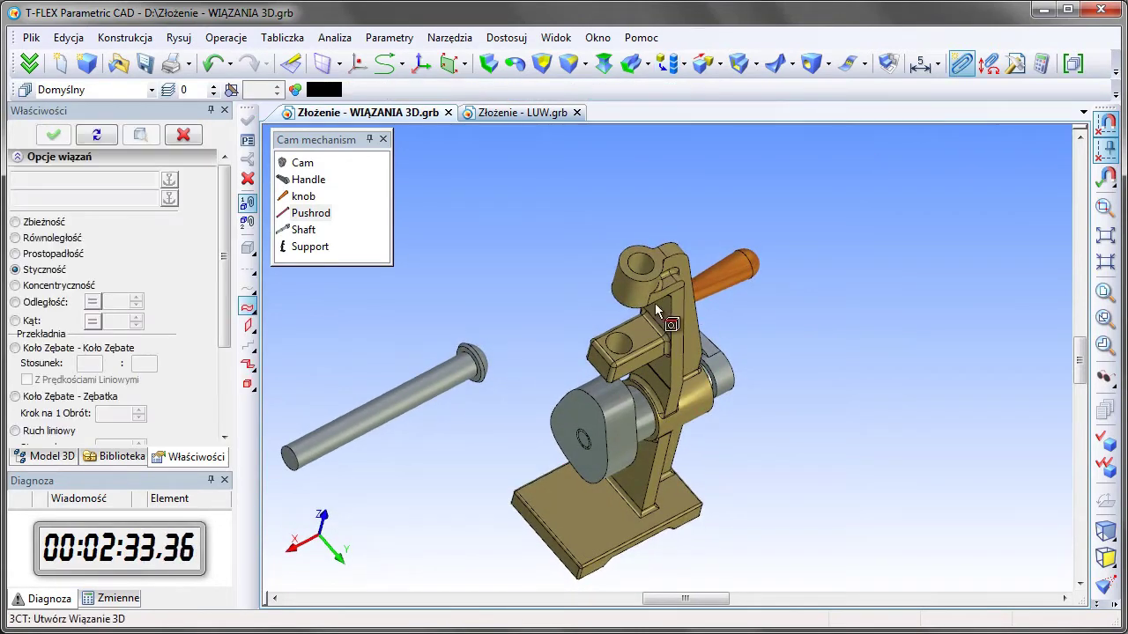
left_click(589, 367)
middle_click_drag(588, 367, 455, 412)
left_click(455, 407)
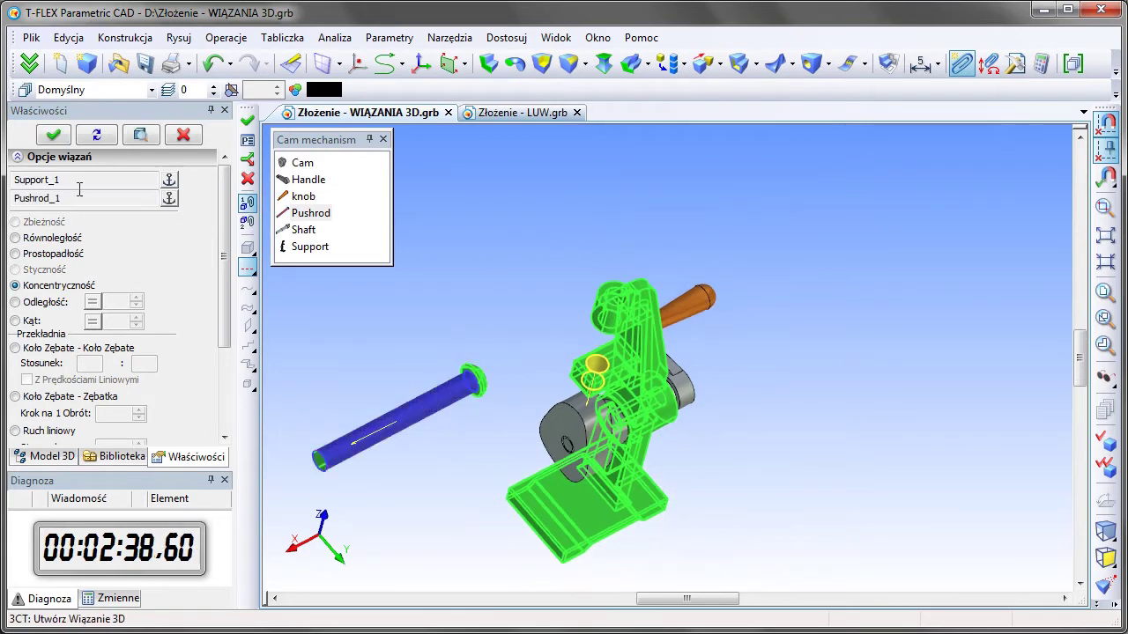
left_click(138, 139)
mouse_move(400, 301)
middle_mouse_down()
mouse_move(705, 230)
mouse_move(633, 346)
middle_mouse_up()
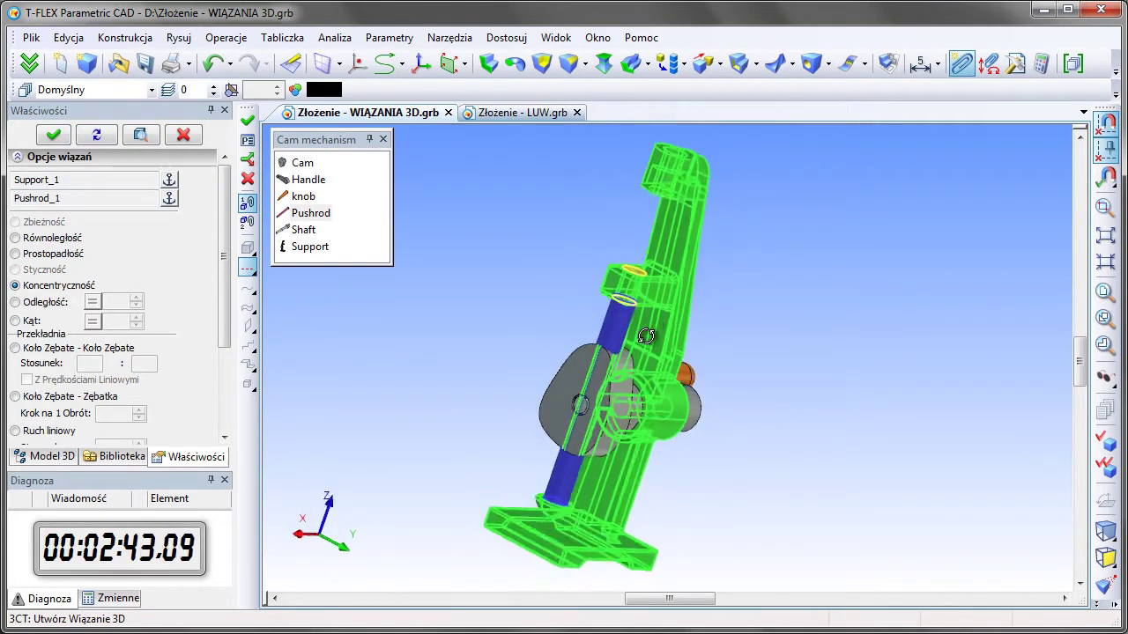
left_click(53, 137)
Step: Test the pushrod's motion with Move Related Components
left_click(993, 70)
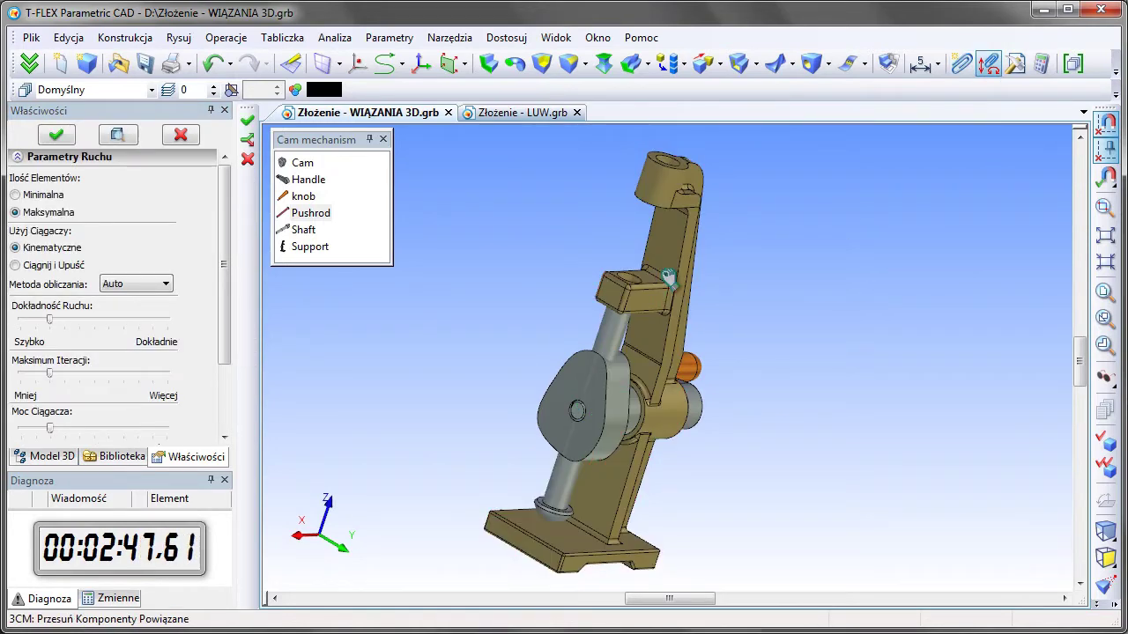
mouse_move(665, 260)
left_mouse_down()
mouse_move(724, 301)
mouse_move(670, 267)
left_mouse_up()
key("Escape")
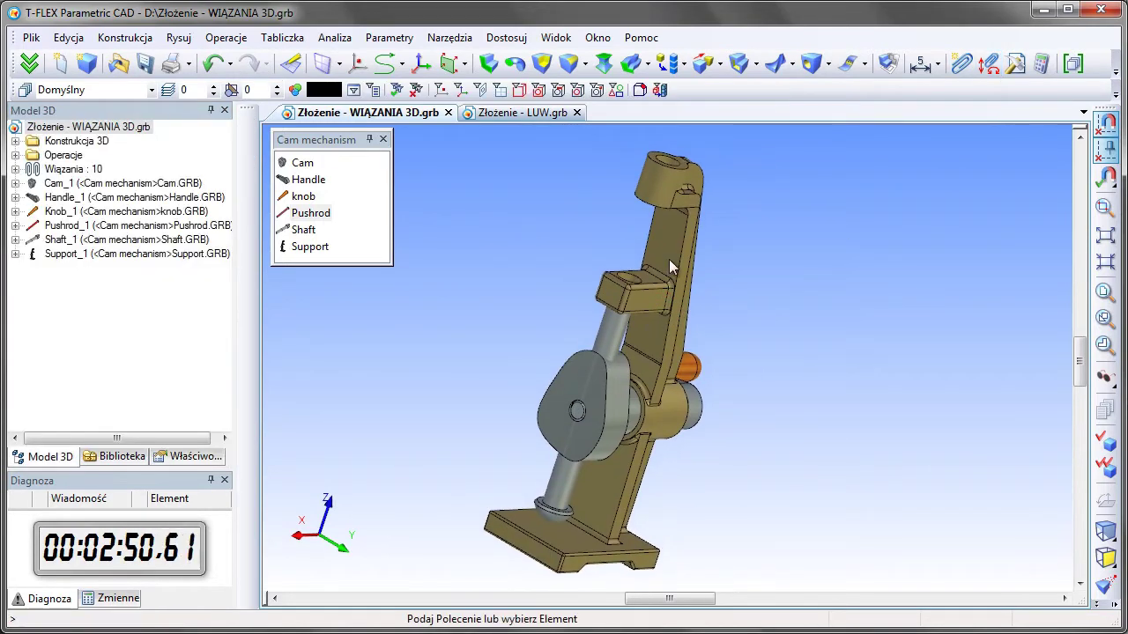
Step: Lock the Support's position (Zablokuj Pozycję) and retest the motion
right_click(668, 217)
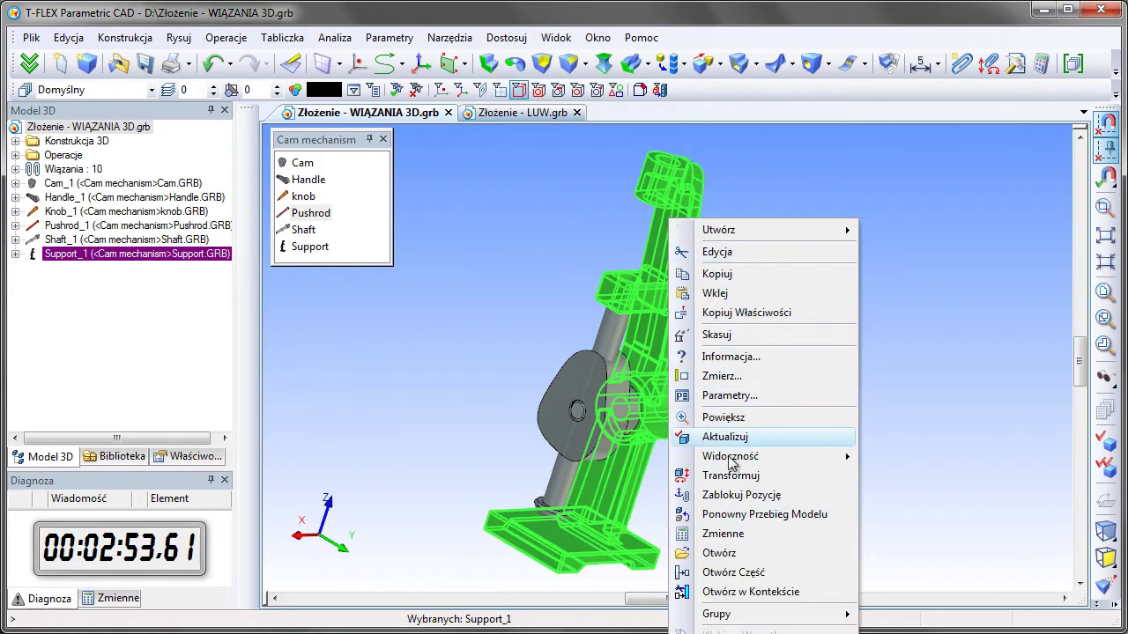
left_click(731, 500)
left_click(989, 64)
left_click_drag(665, 328, 643, 319)
left_click(71, 141)
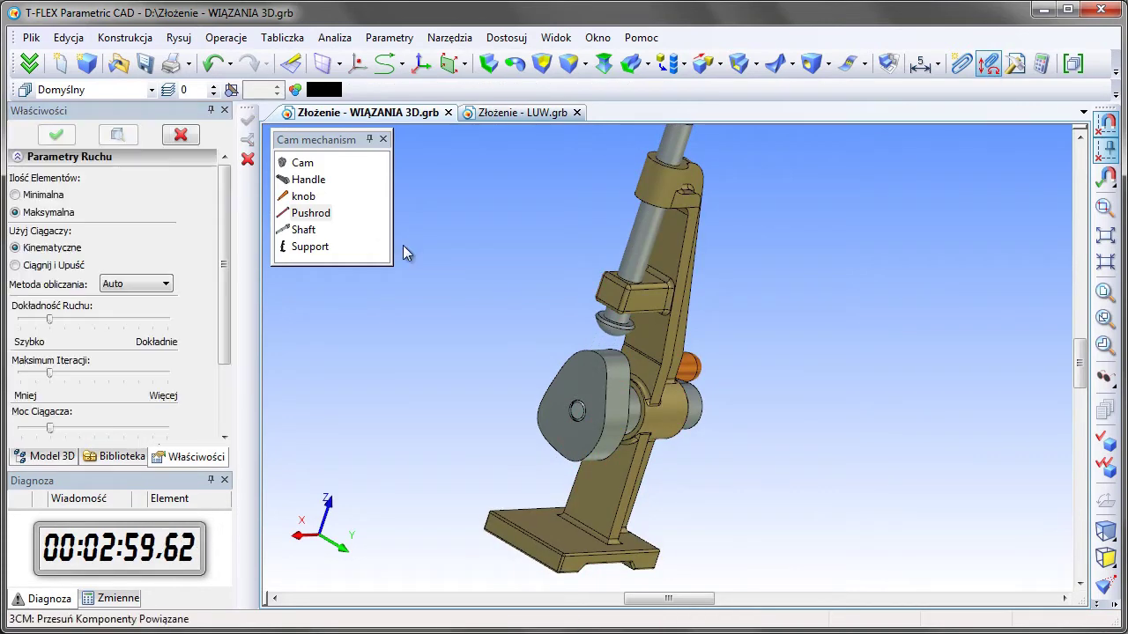
left_click(962, 64)
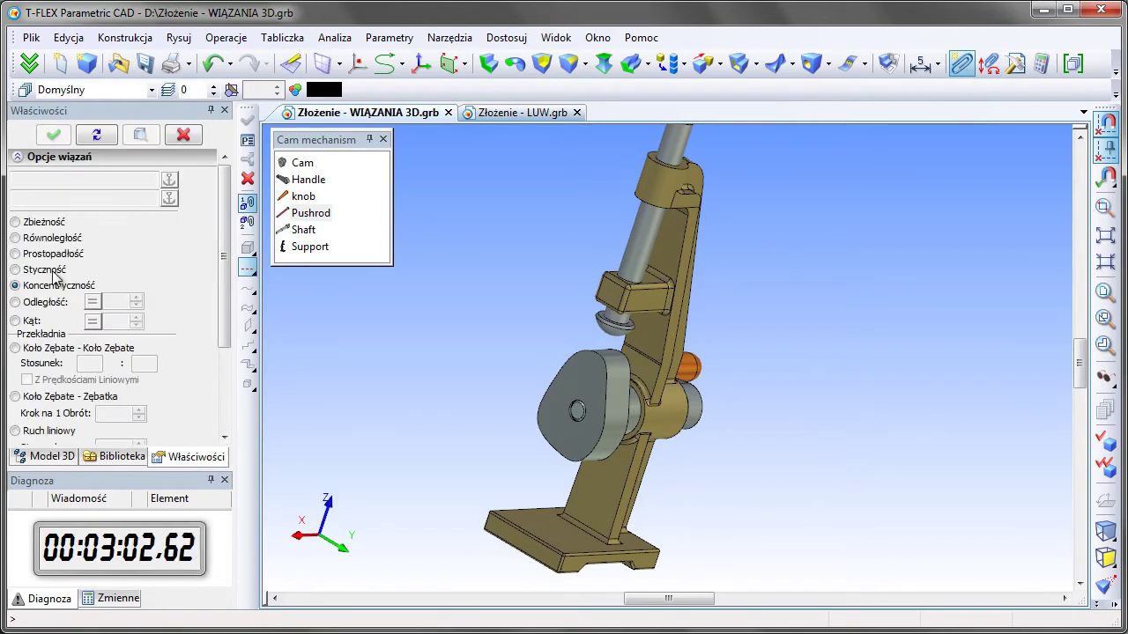
Step: Make the pushrod end tangent to the cam
mouse_move(863, 187)
right_mouse_down()
mouse_move(712, 418)
mouse_move(591, 296)
right_mouse_up()
left_click(659, 424)
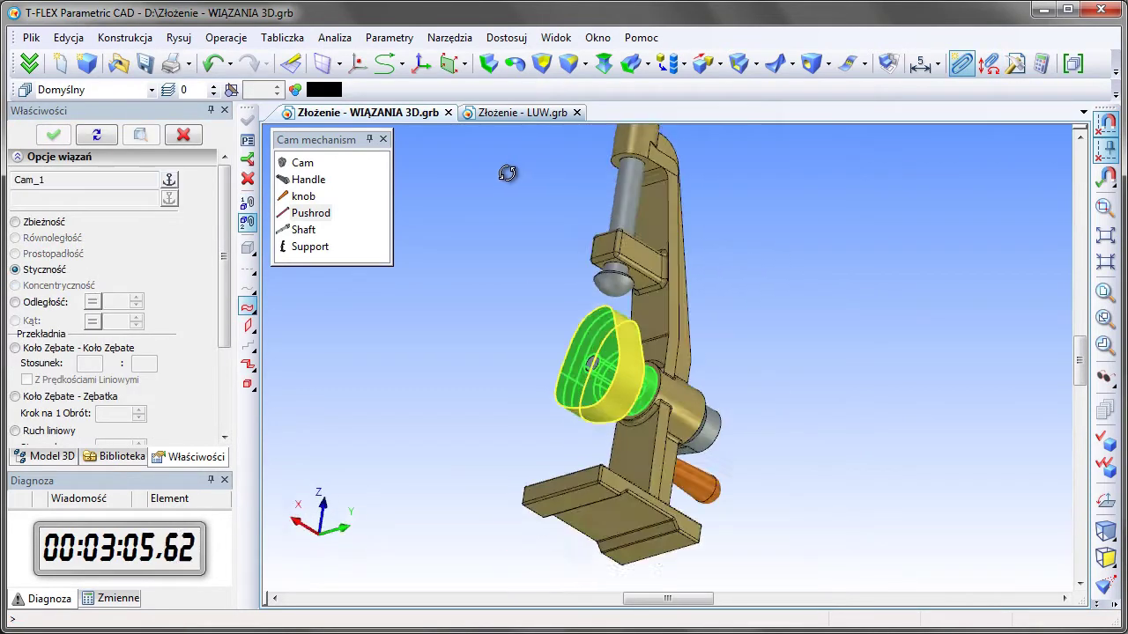
left_click(590, 300)
left_click(51, 137)
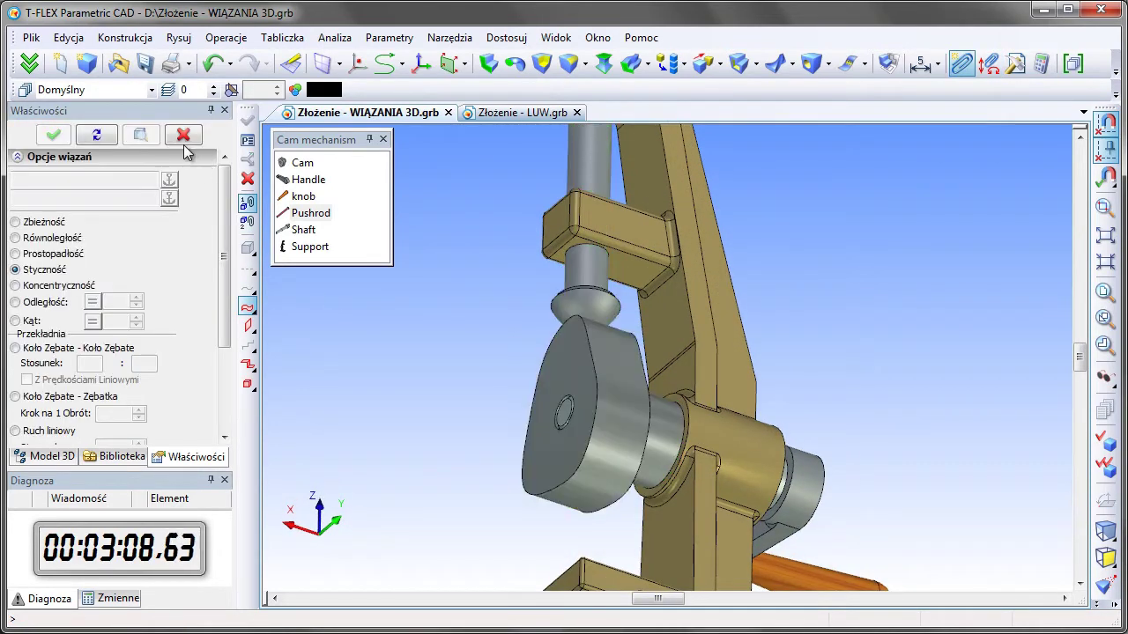
Step: Switch to isometric view and turn the handle to drive the shaft and cam
left_click(1106, 548)
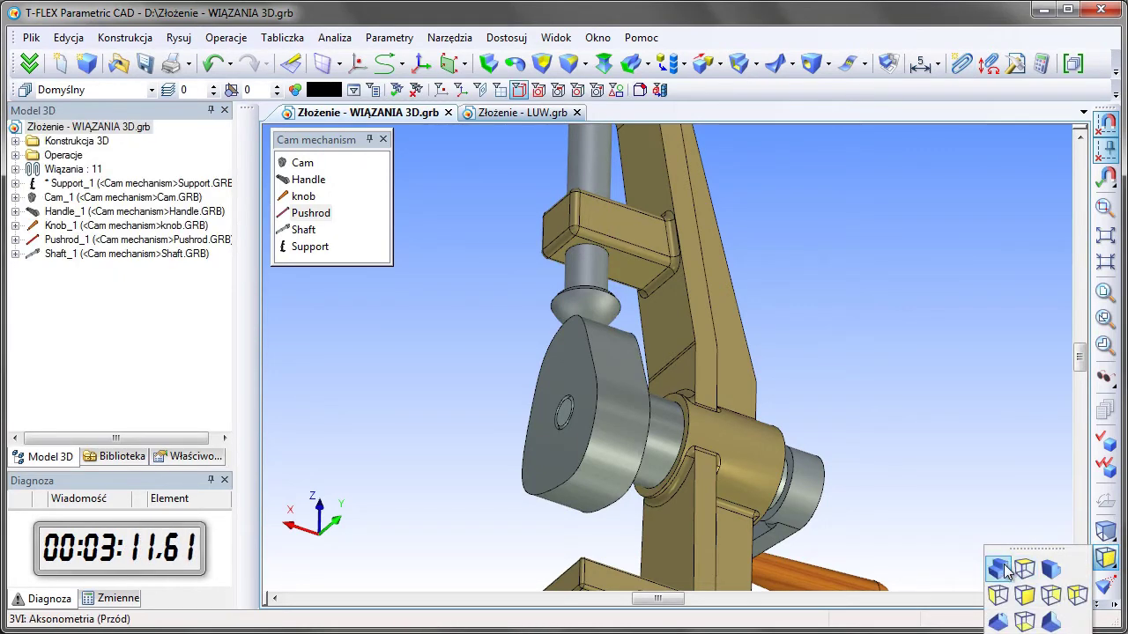
left_click(1000, 570)
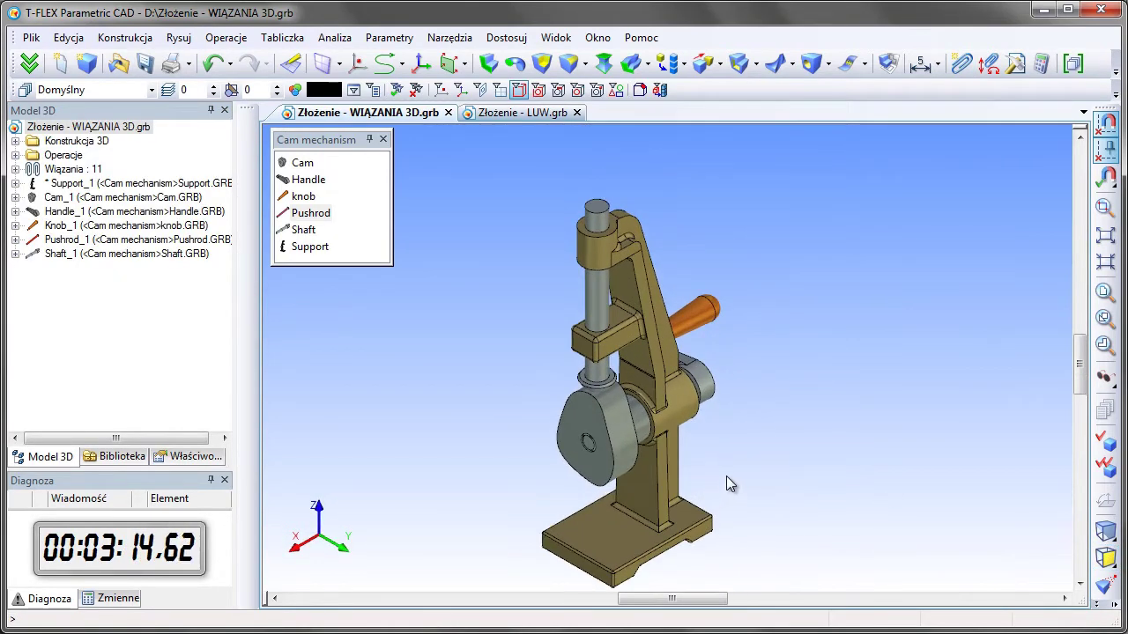
left_click(989, 64)
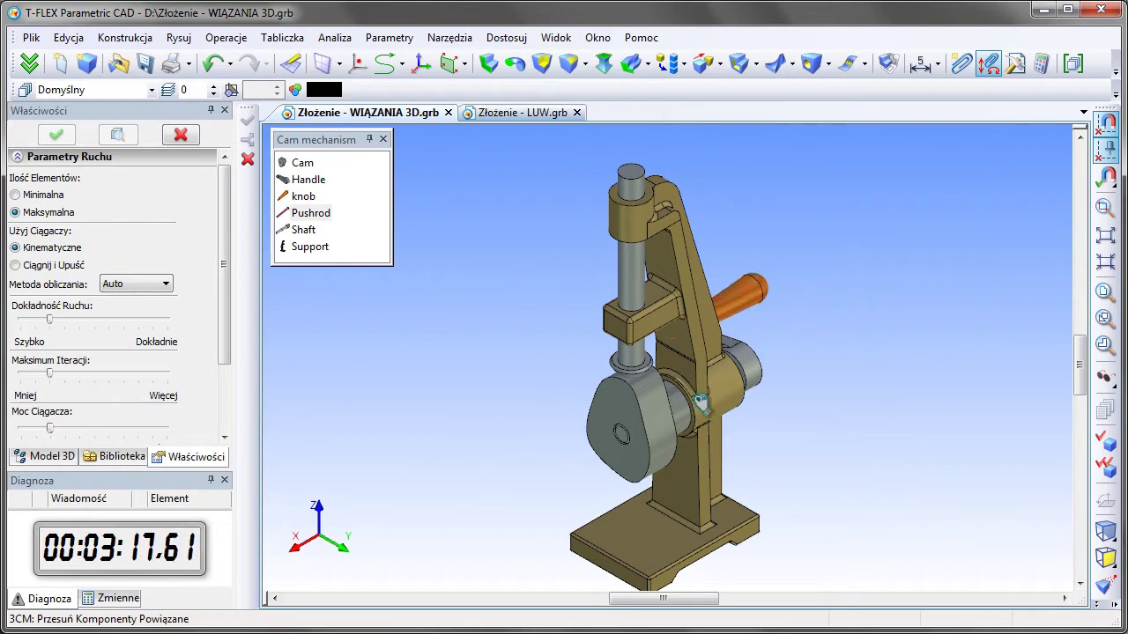
left_click_drag(700, 401, 958, 499)
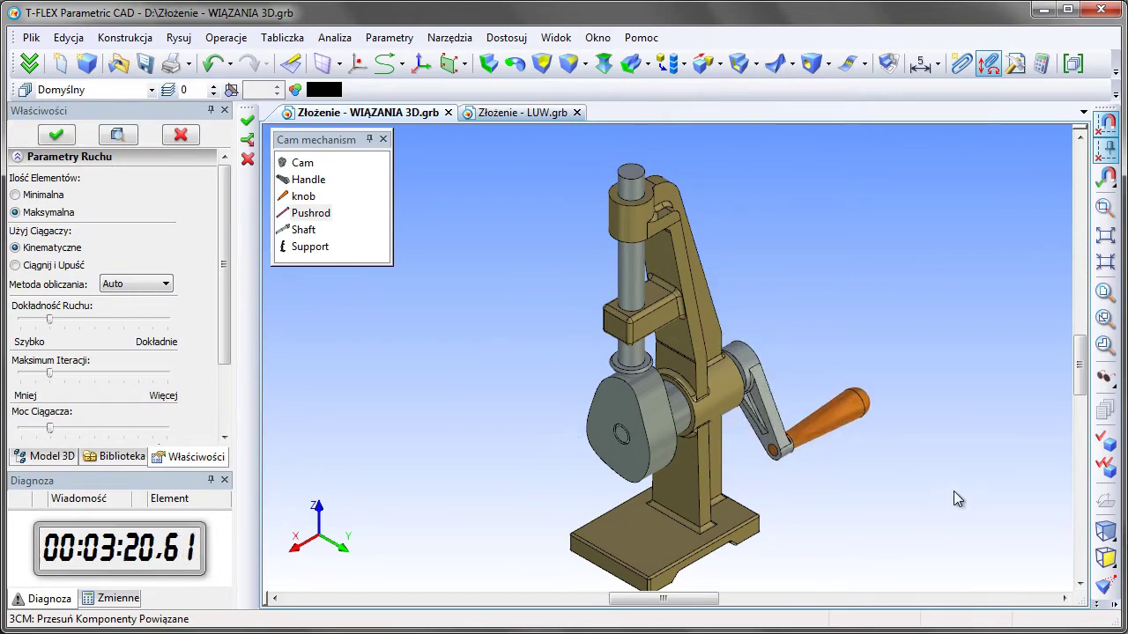
left_click(963, 65)
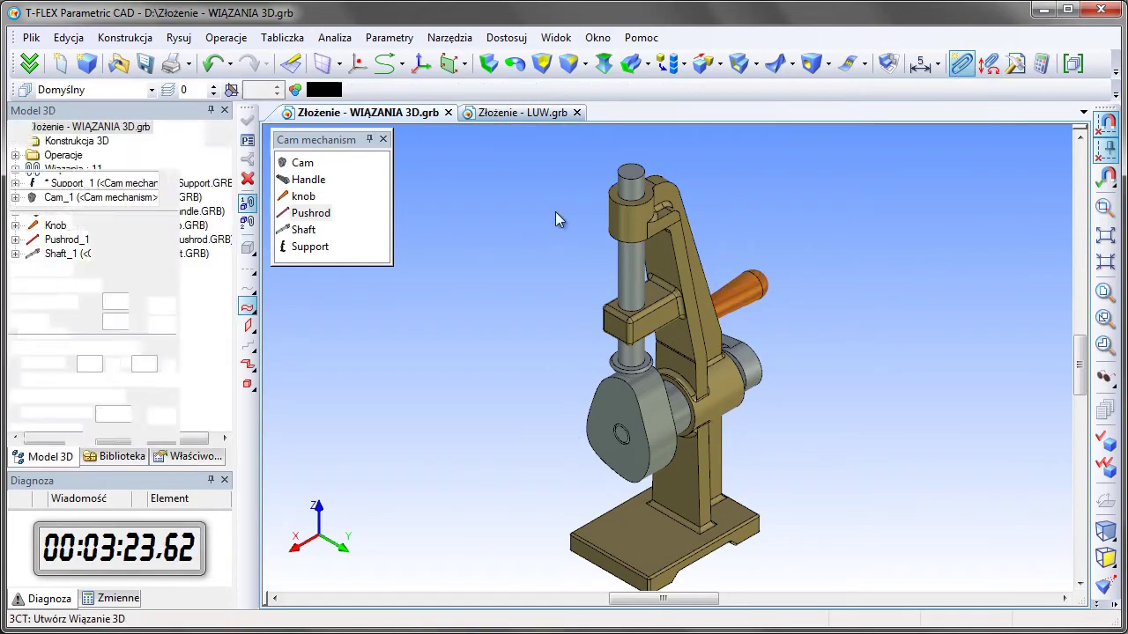
Step: Add a Koło Zębate - Zębatka constraint on the cam's hole edge, 1 step per revolution
scroll(19, 298, "down", 3)
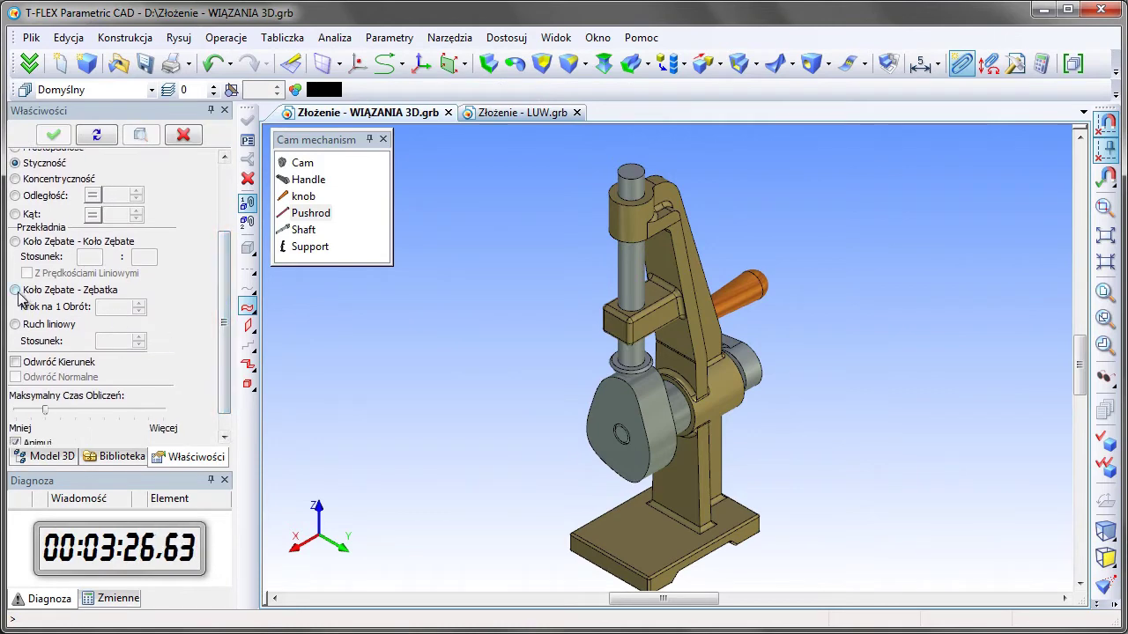
left_click(16, 290)
scroll(624, 461, "up", 2)
scroll(638, 354, "up", 3)
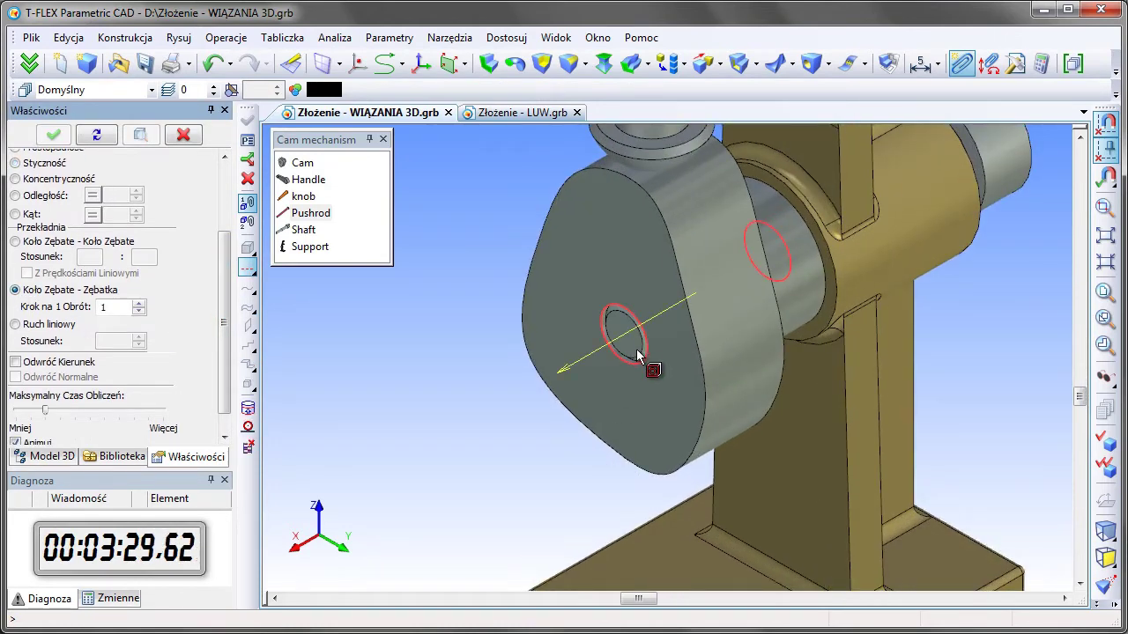
left_click(639, 356)
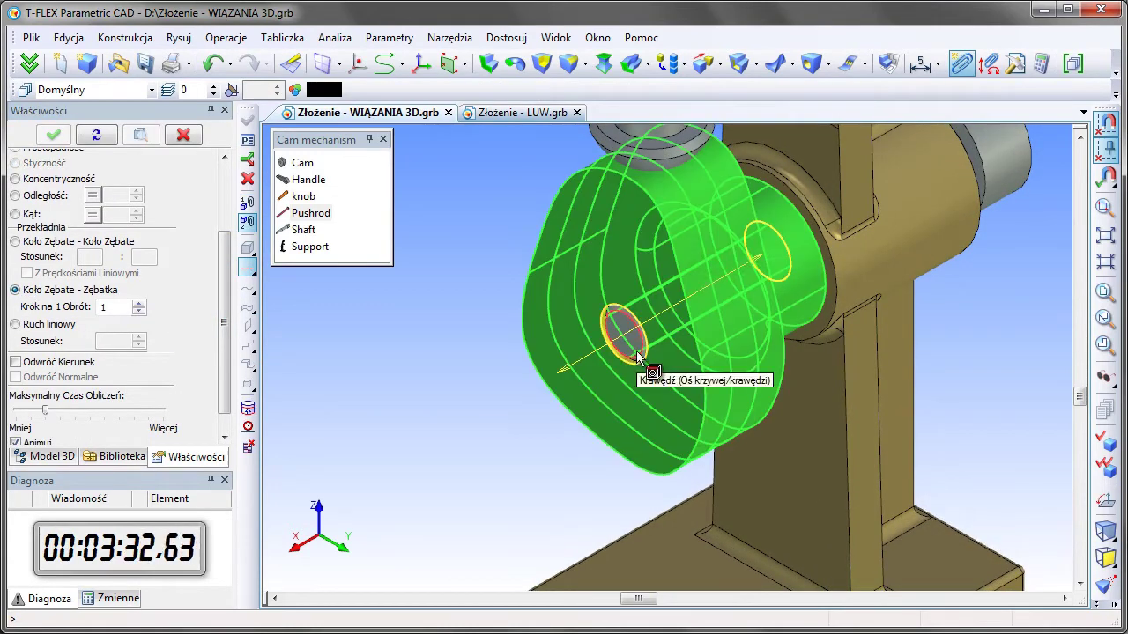
left_click(639, 355)
scroll(525, 448, "down", 2)
scroll(521, 461, "down", 2)
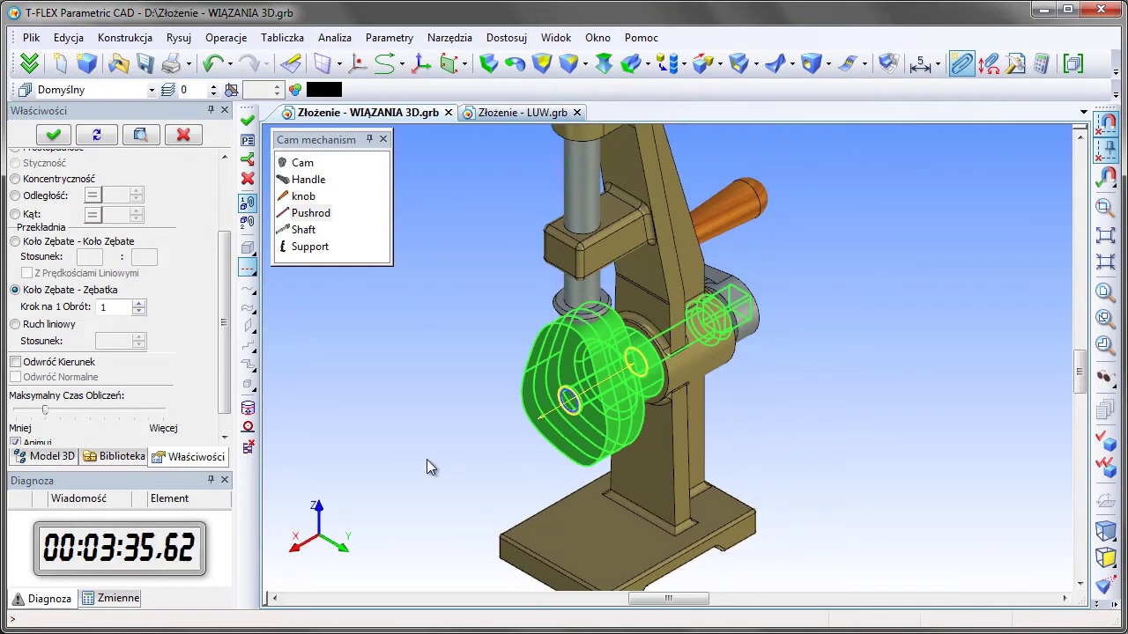
scroll(427, 467, "down", 2)
left_click(53, 134)
left_click(183, 134)
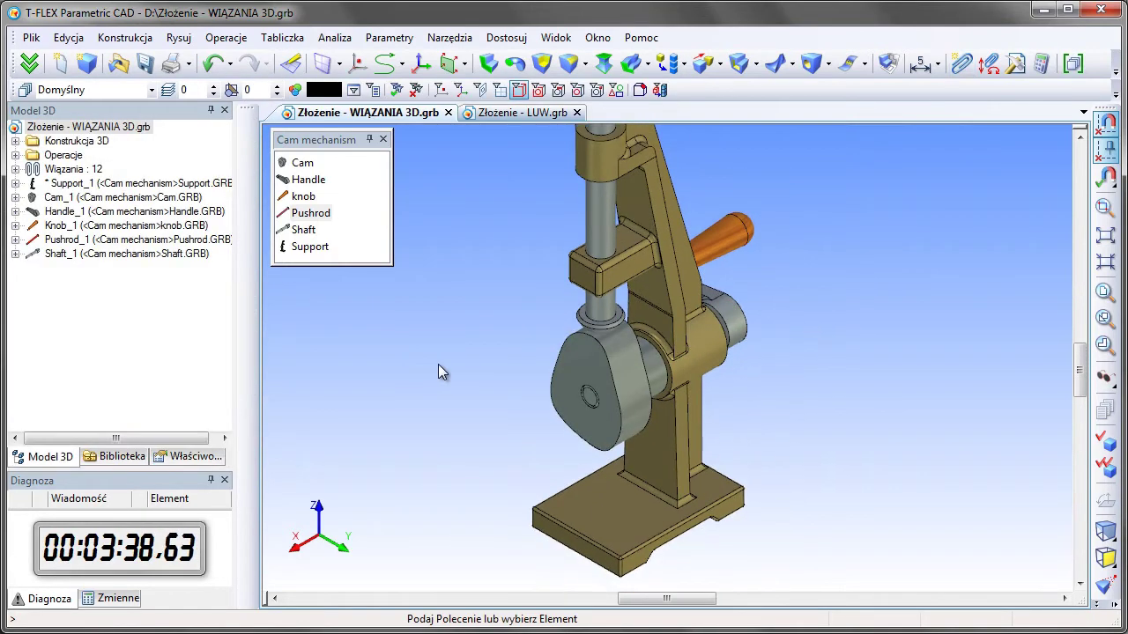
Step: Turn the handle to test the pushrod rising and falling, then cancel the move
middle_click_drag(438, 364, 490, 409)
left_click(989, 63)
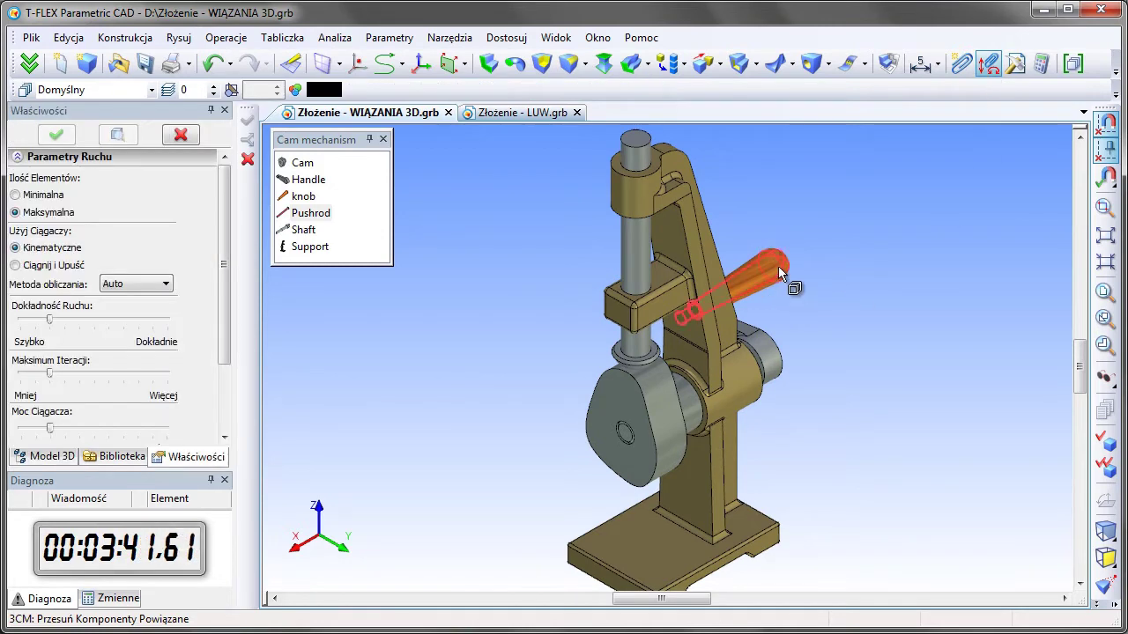
mouse_move(778, 266)
left_mouse_down()
mouse_move(661, 526)
mouse_move(916, 229)
mouse_move(378, 625)
mouse_move(201, 345)
left_mouse_up()
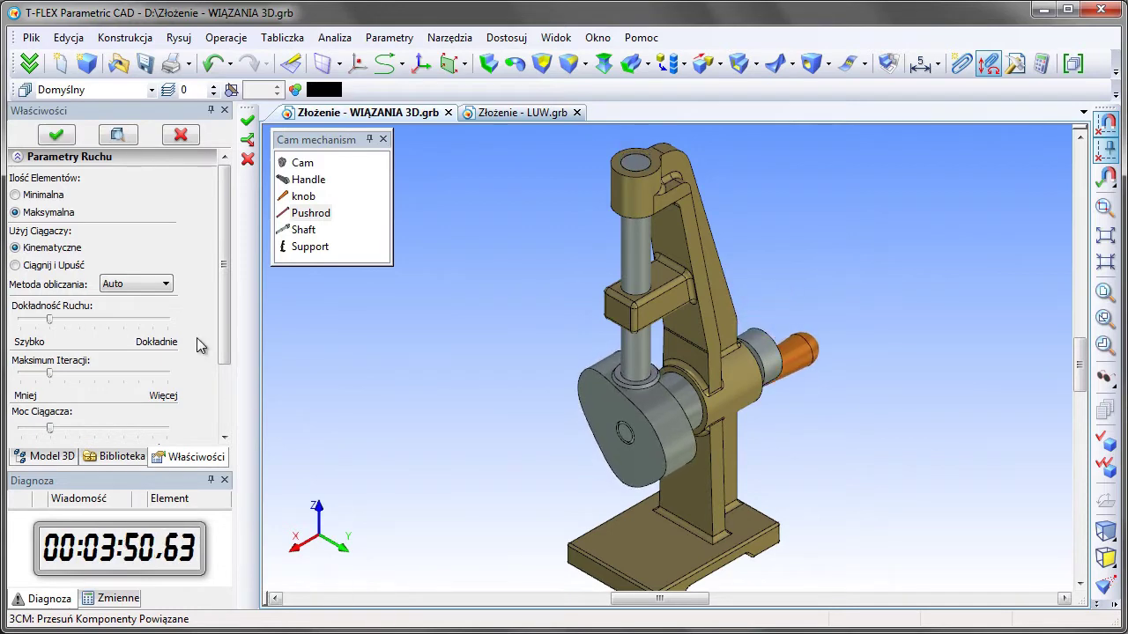
left_click(180, 136)
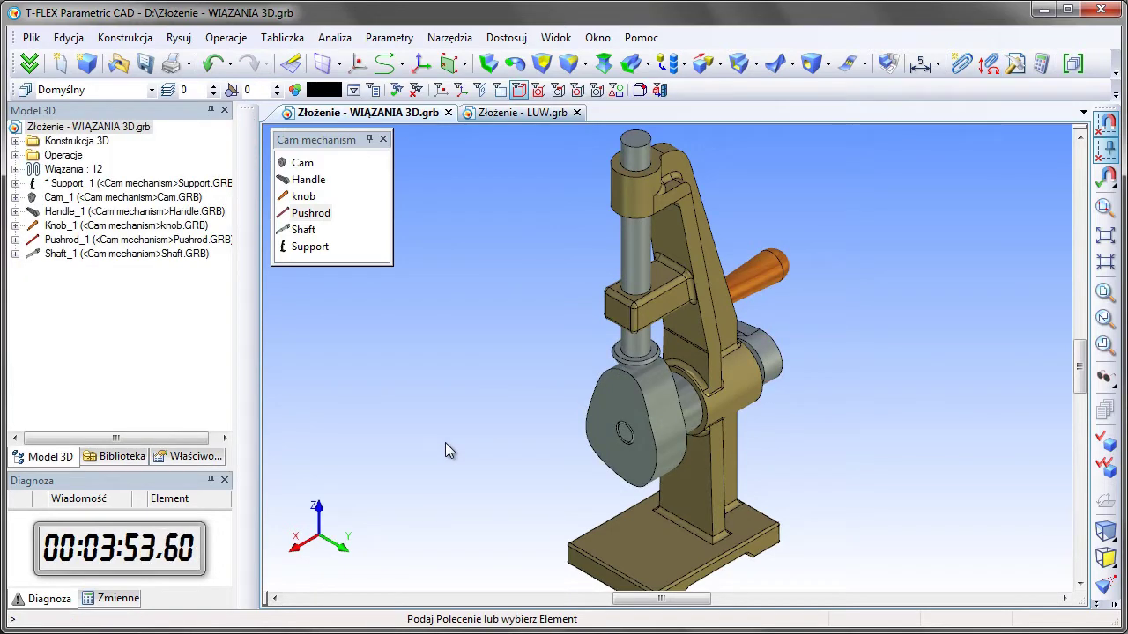
Step: Stop and reset the XNote stopwatch, then switch to the 'Złożenie - LUW.grb' document
right_click(137, 546)
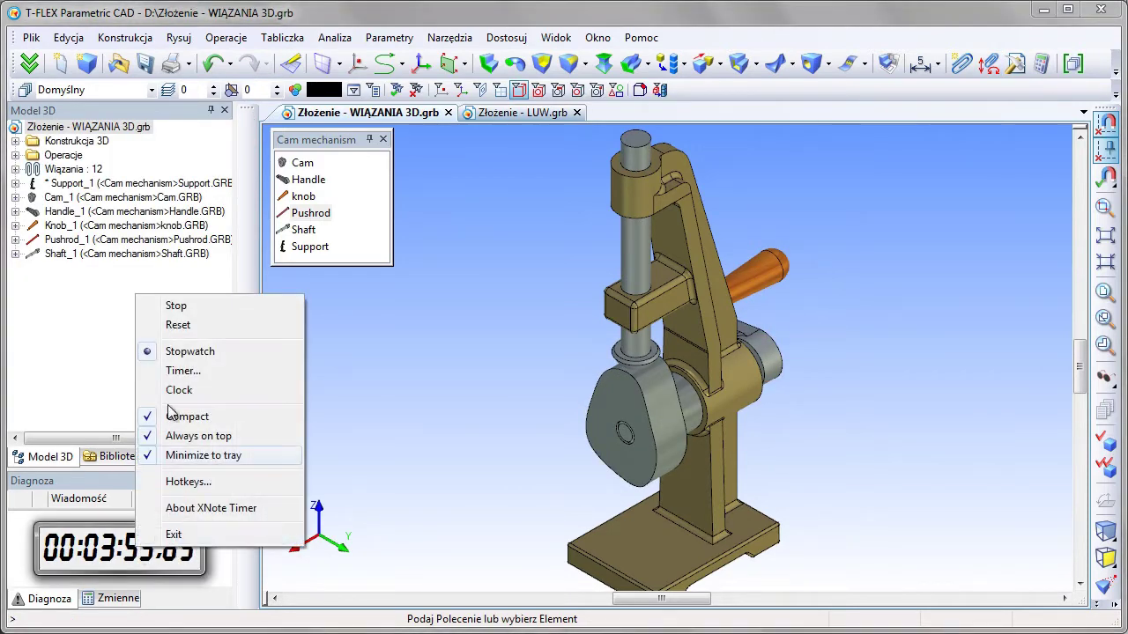
left_click(180, 306)
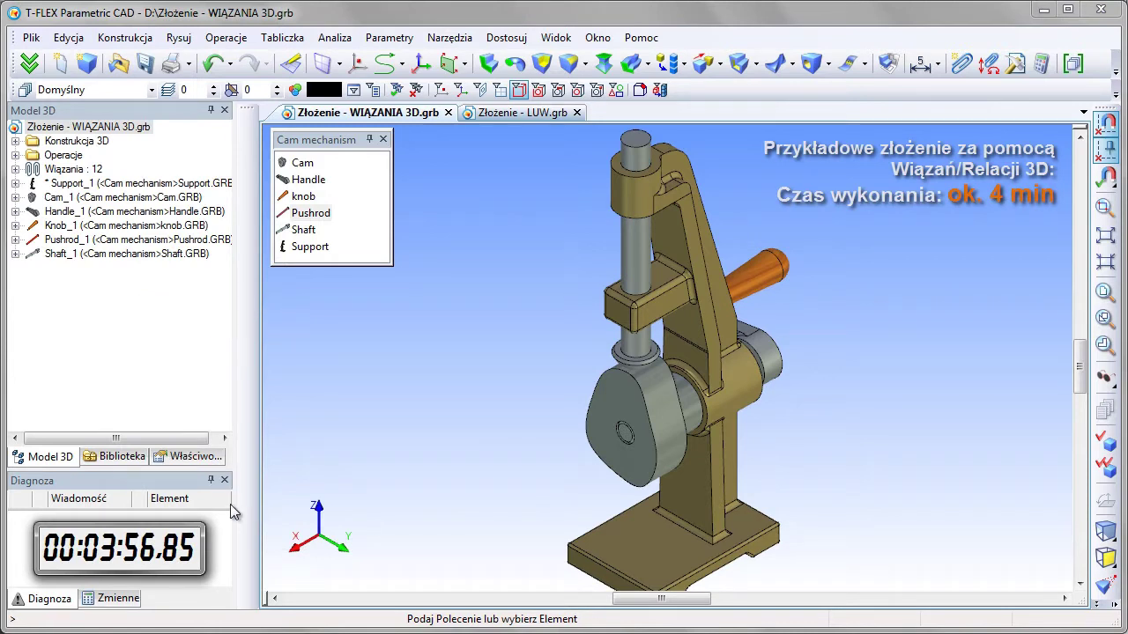
right_click(122, 544)
left_click(168, 317)
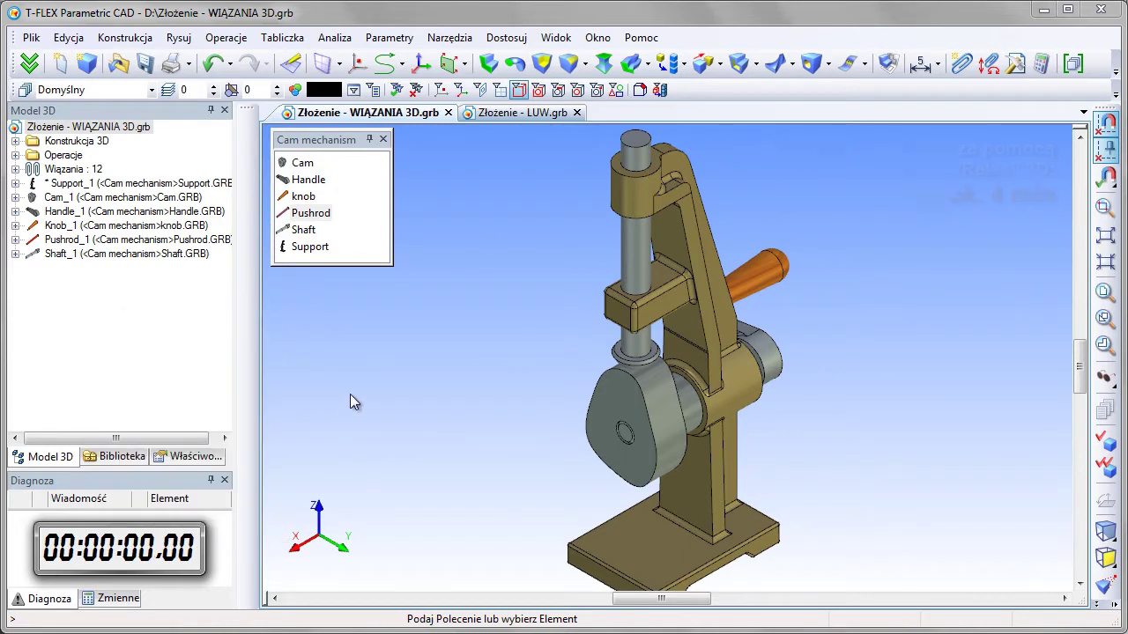
left_click(507, 115)
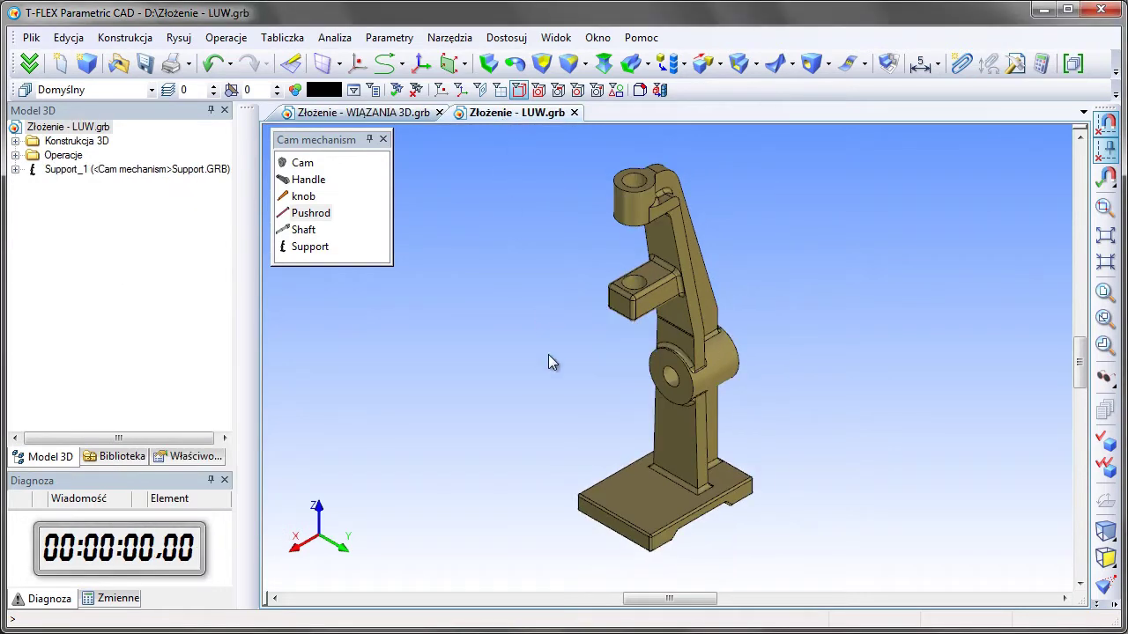
Step: Start the stopwatch, seat the Shaft in the support's hole free to rotate about X, then drag in the Handle
right_click(189, 541)
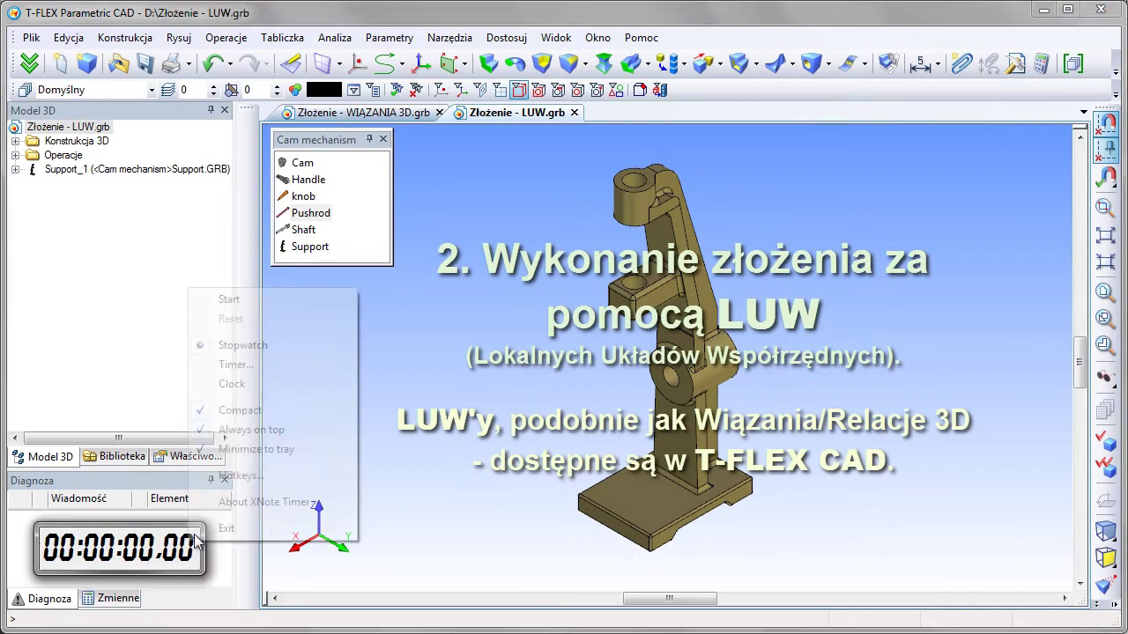
left_click(267, 300)
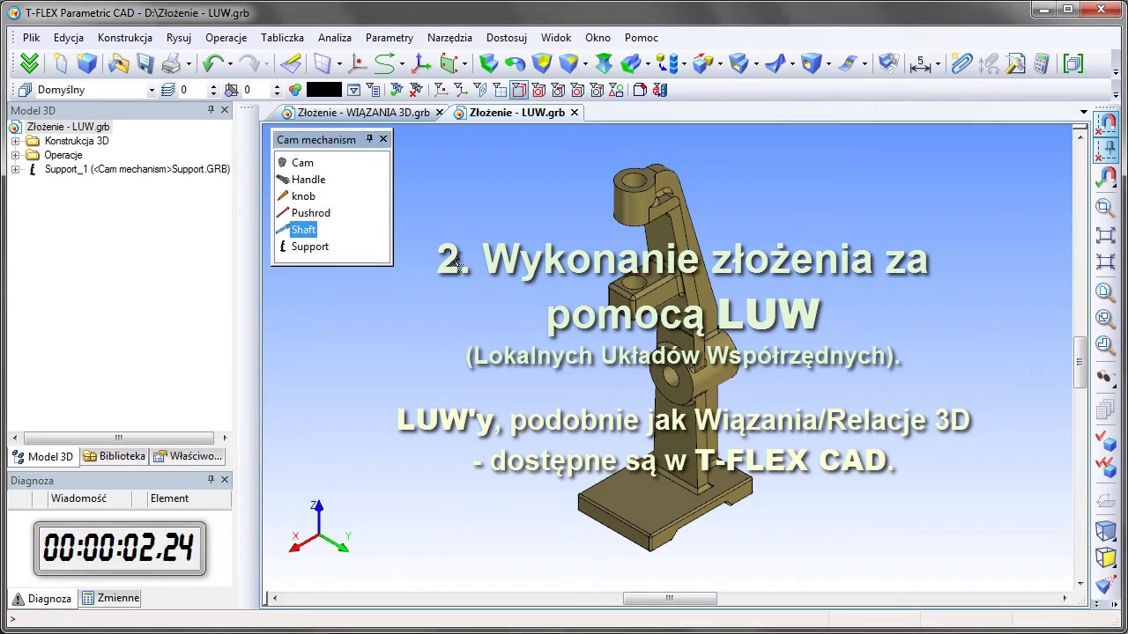
left_click_drag(301, 230, 458, 263)
left_click(734, 369)
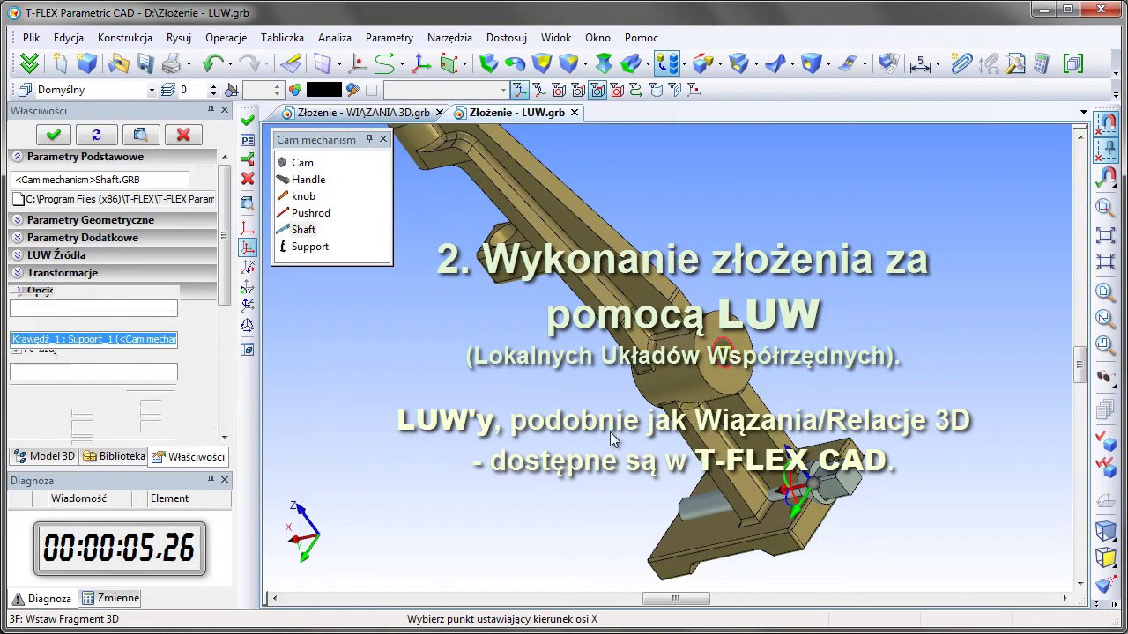
left_click(15, 319)
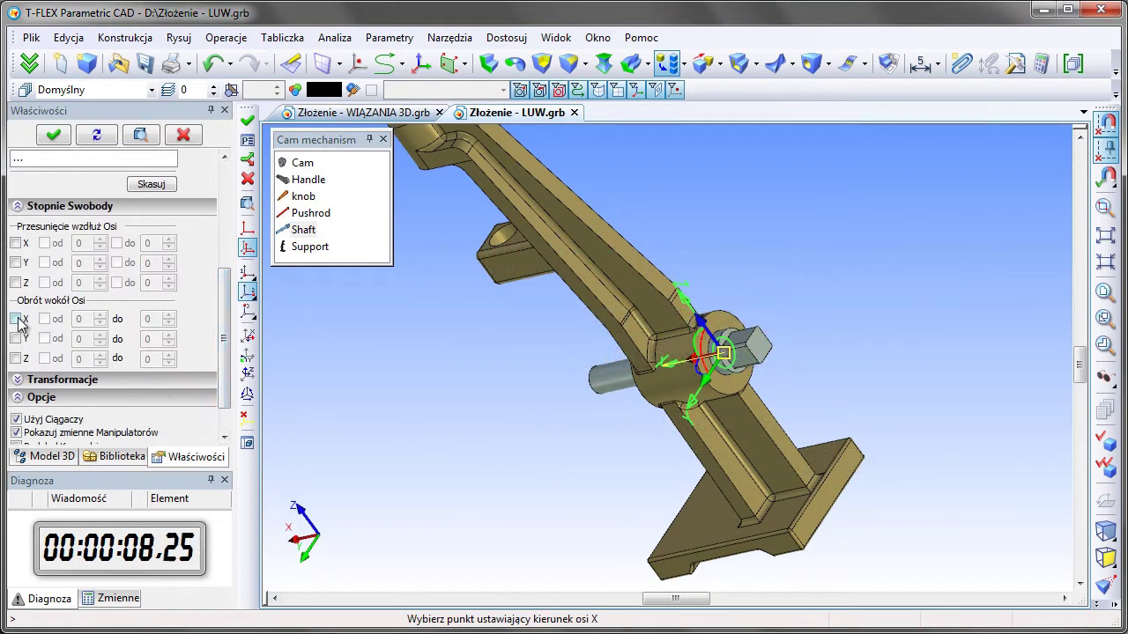
left_click(53, 137)
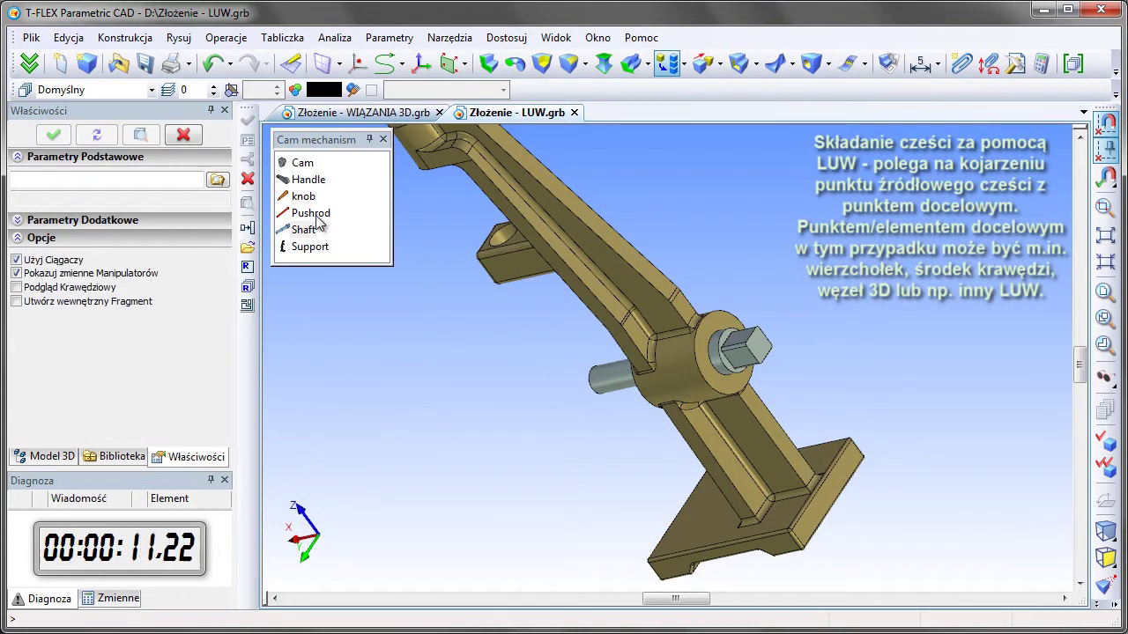
left_click_drag(302, 181, 482, 383)
Step: Mount the Handle on the shaft's square end, turned 180° with two 90° rotations
middle_click_drag(482, 383, 575, 473)
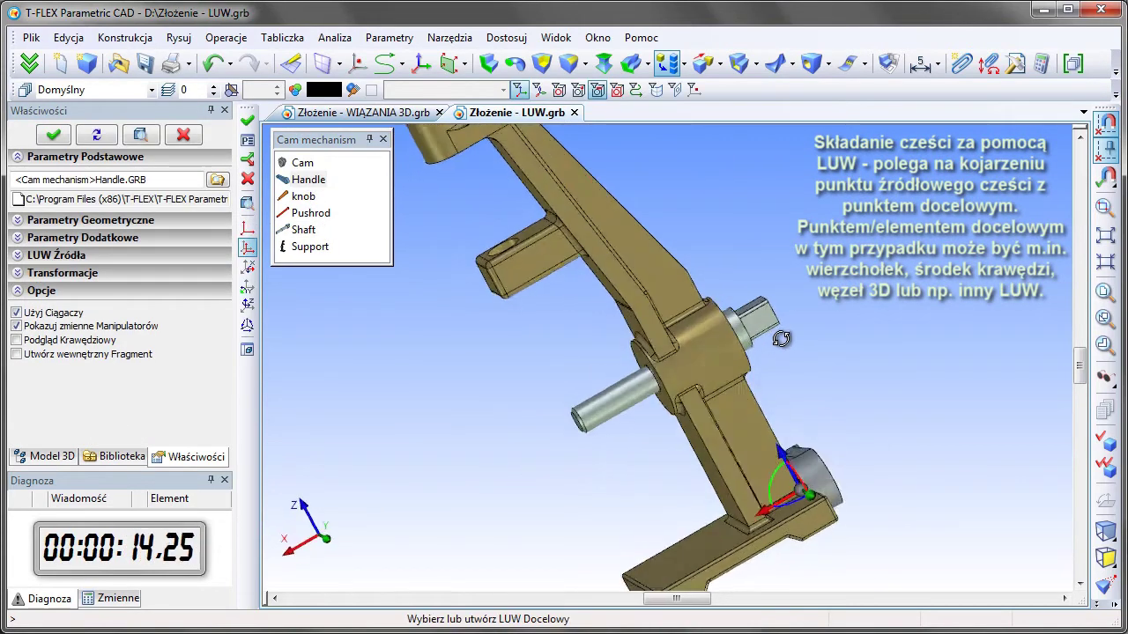
left_click_drag(811, 475, 534, 121)
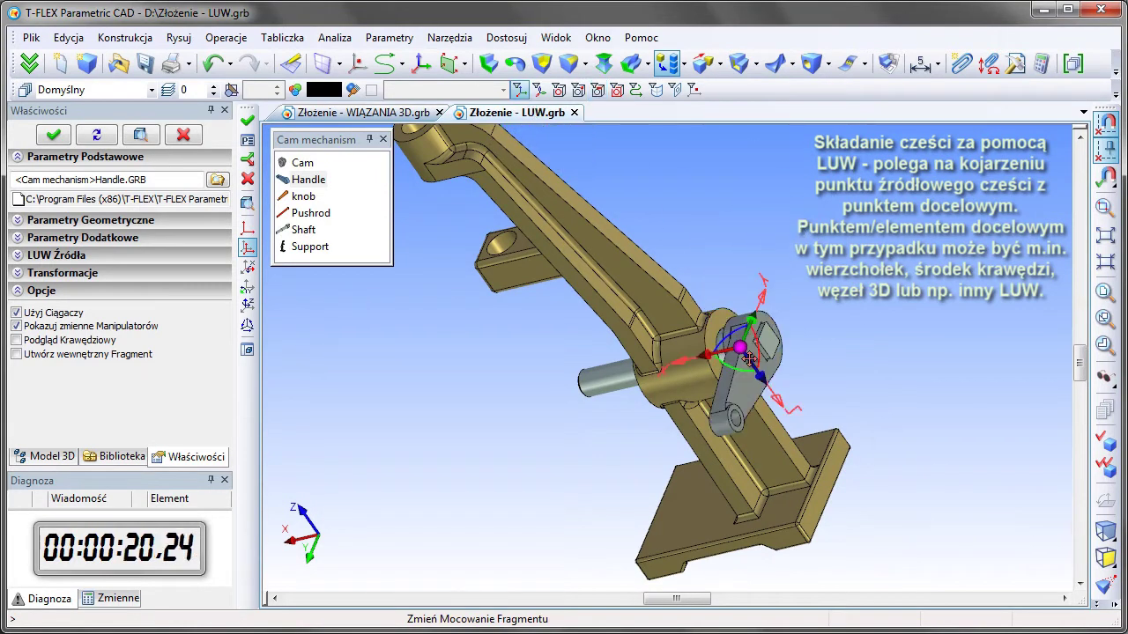
left_click(750, 357)
mouse_move(708, 477)
middle_mouse_down()
mouse_move(886, 423)
mouse_move(499, 464)
middle_mouse_up()
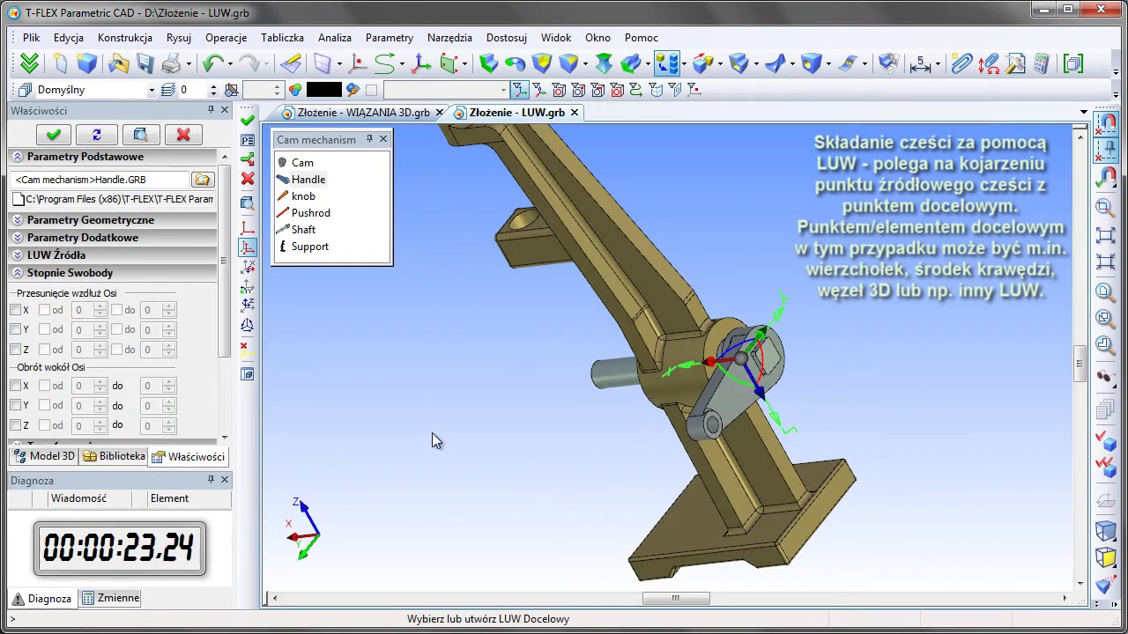
left_click(253, 272)
left_click(253, 272)
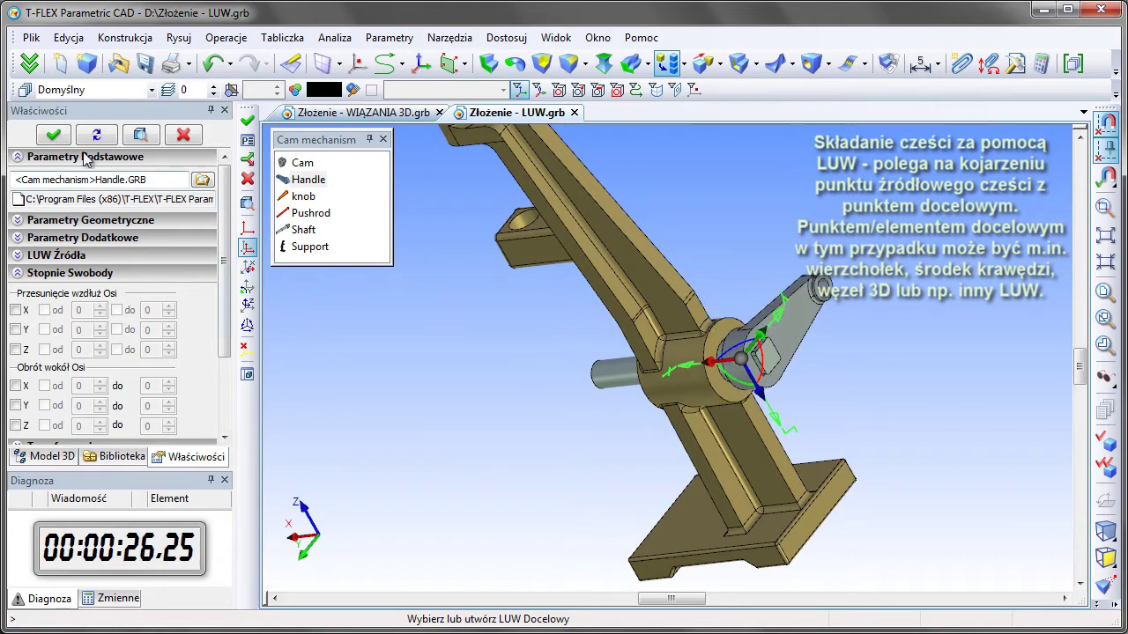
left_click(53, 134)
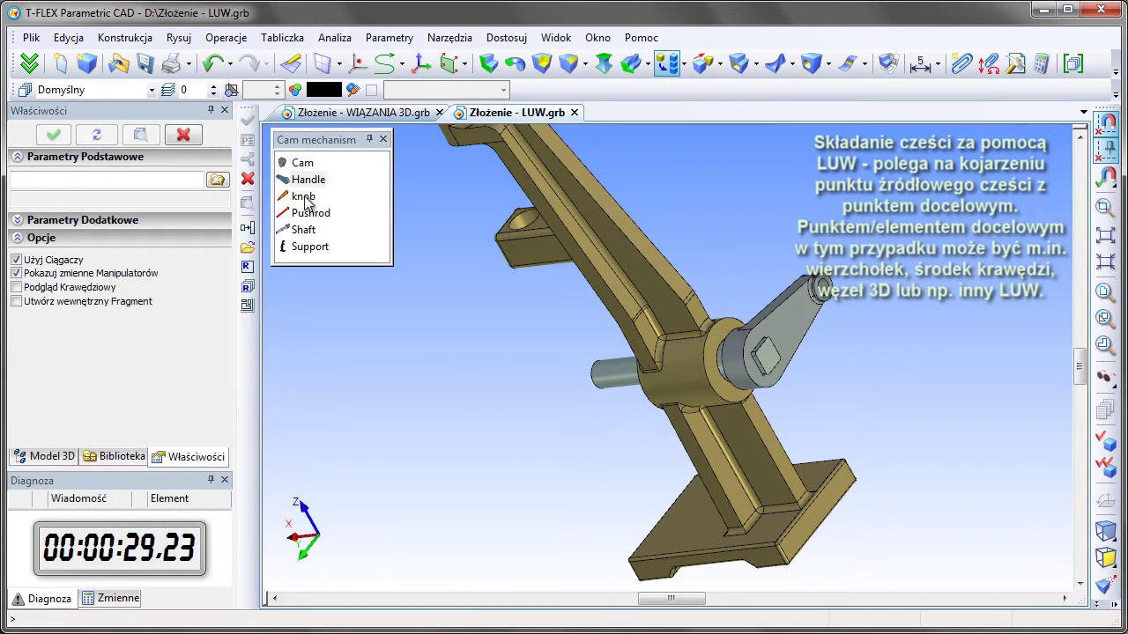
Step: Fit the knob into the handle tip's end hole, with X direction set and X rotation ticked
left_click_drag(345, 236, 803, 504)
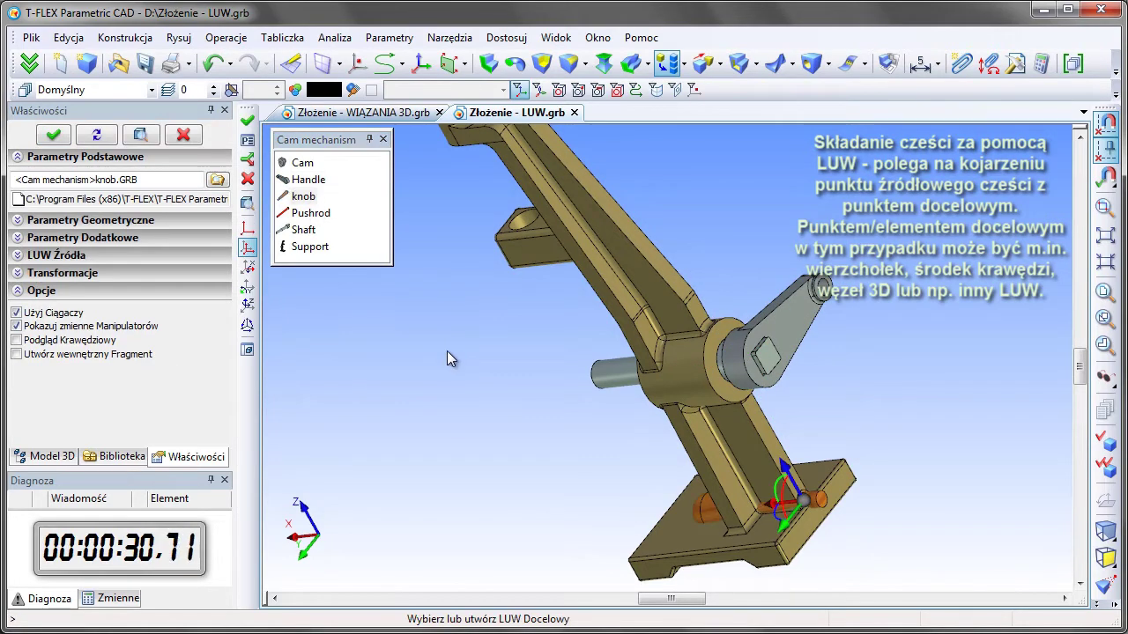
left_click(803, 504)
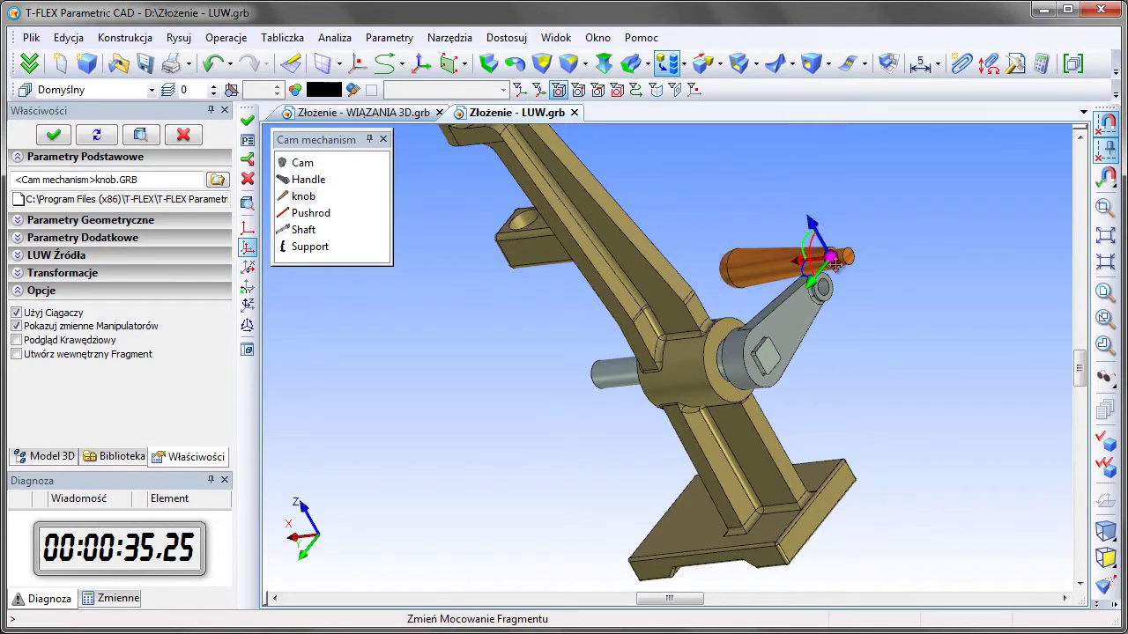
scroll(810, 297, "up", 3)
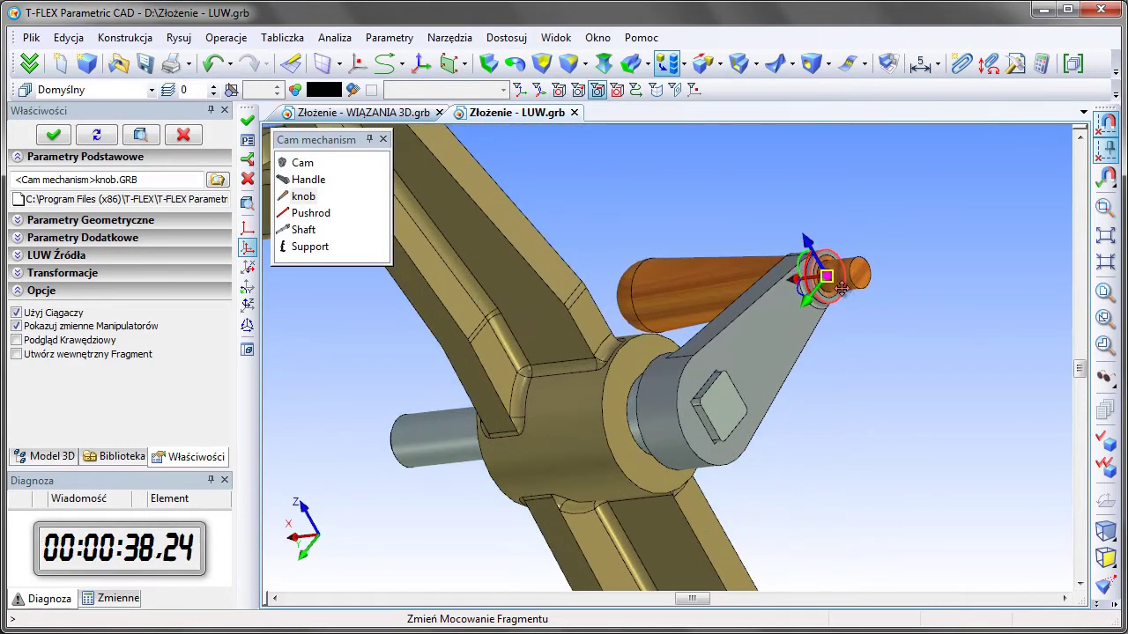
left_click(842, 291)
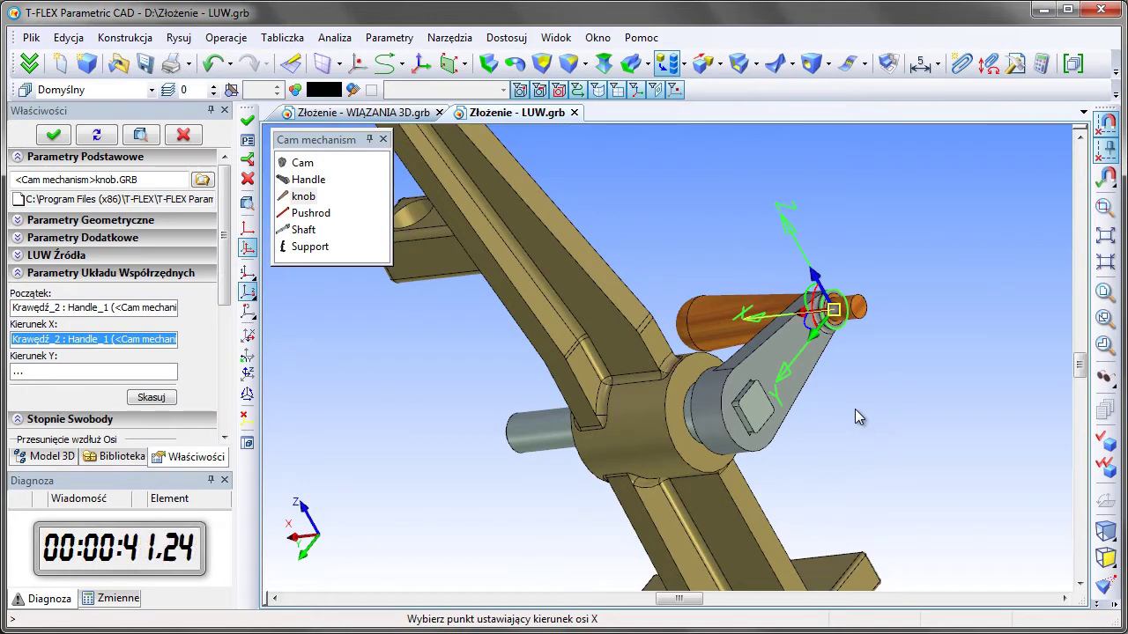
left_click(249, 357)
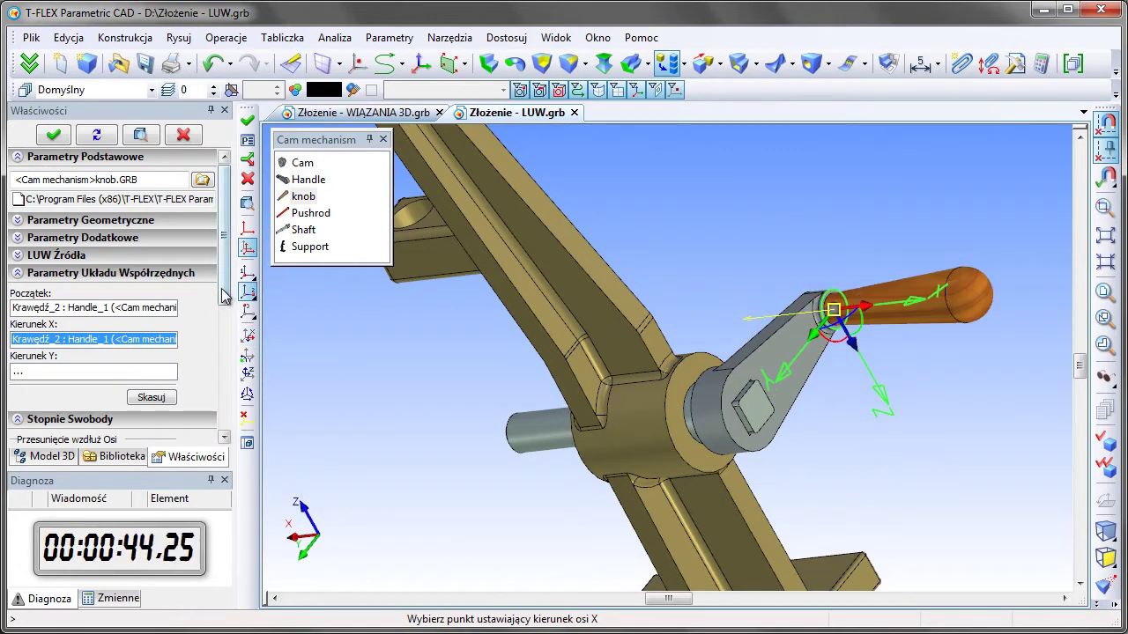
left_click_drag(225, 296, 225, 401)
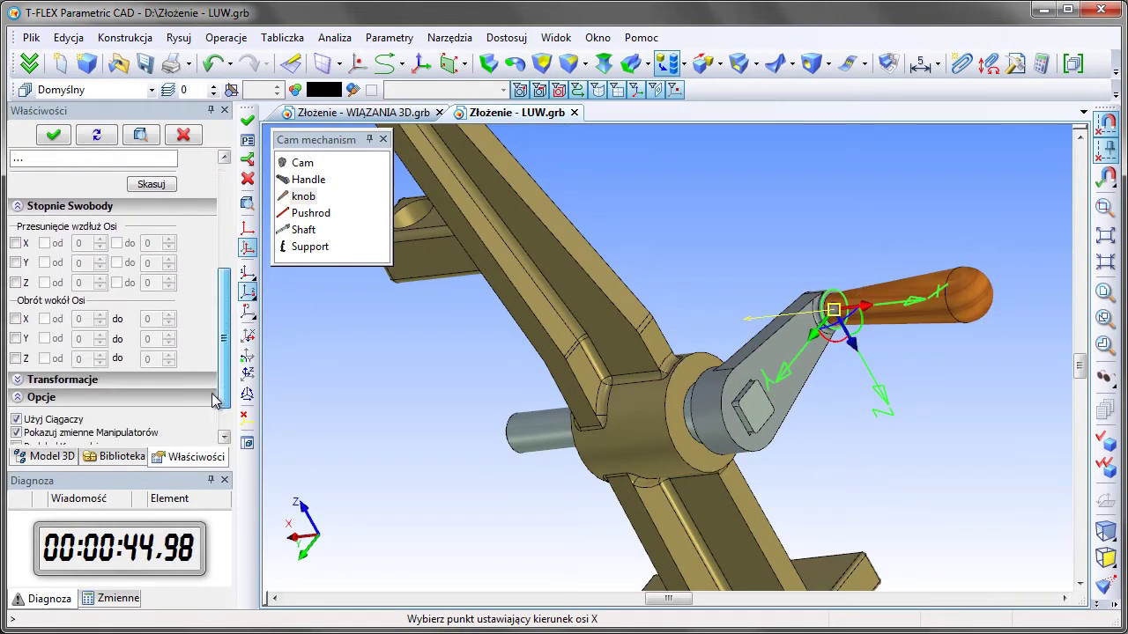
left_click(54, 134)
mouse_move(466, 406)
middle_mouse_down()
mouse_move(910, 304)
mouse_move(597, 450)
middle_mouse_up()
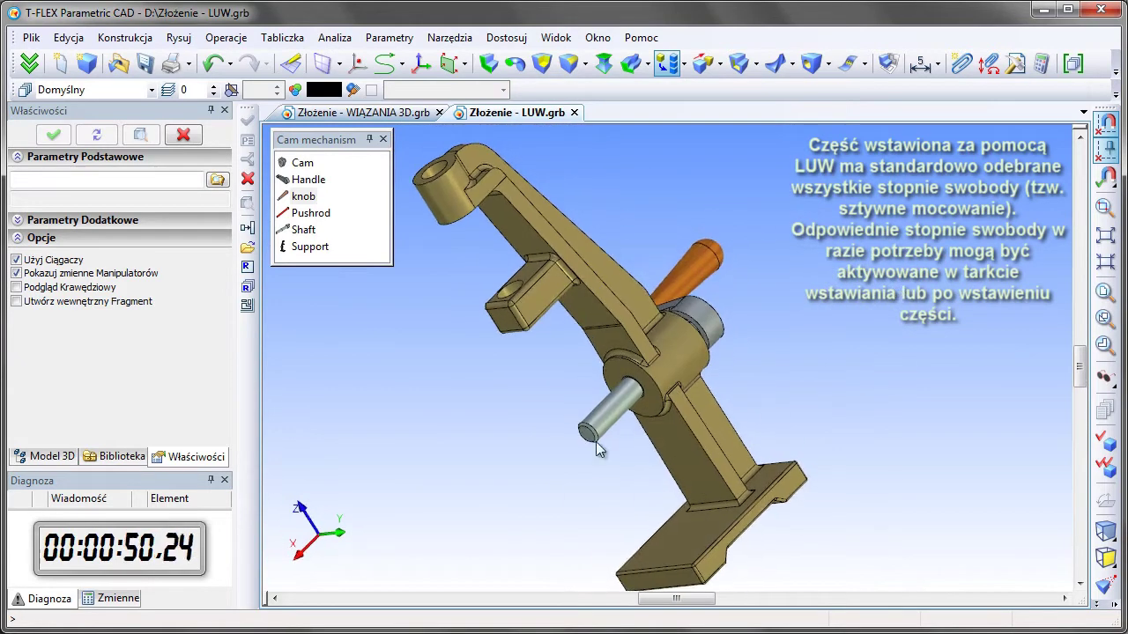
Step: Insert the Cam from the Cam mechanism panel onto the shaft's free end, rotated 90°
left_click(303, 164)
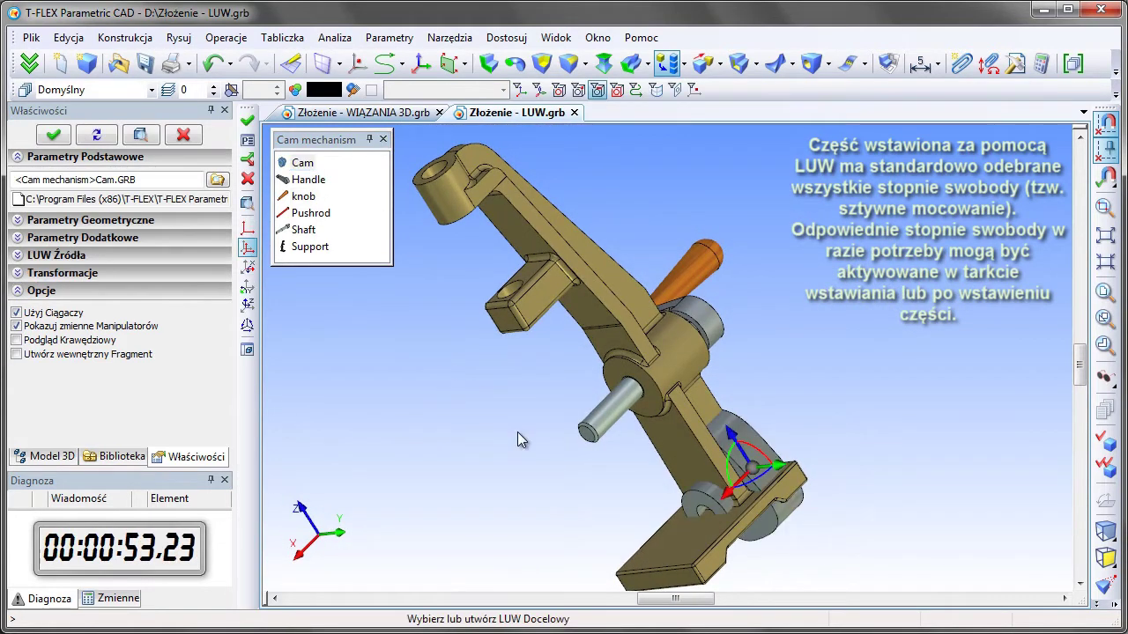
left_click_drag(751, 470, 498, 476)
scroll(498, 475, "up", 5)
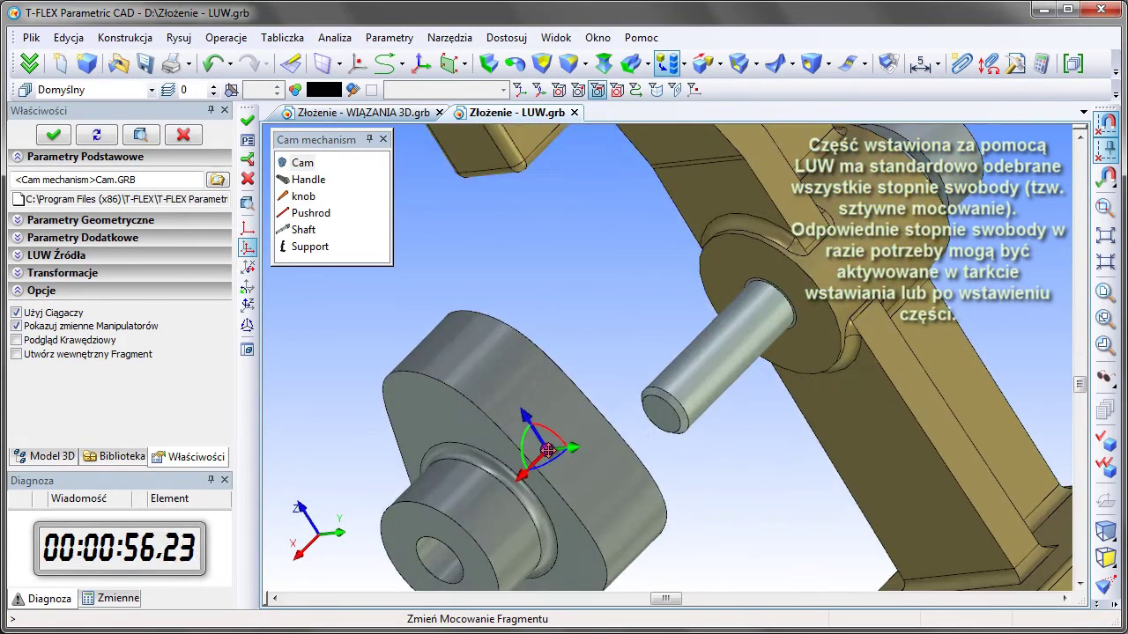
mouse_move(308, 462)
left_mouse_down()
mouse_move(654, 427)
mouse_move(661, 393)
mouse_move(658, 414)
left_mouse_up()
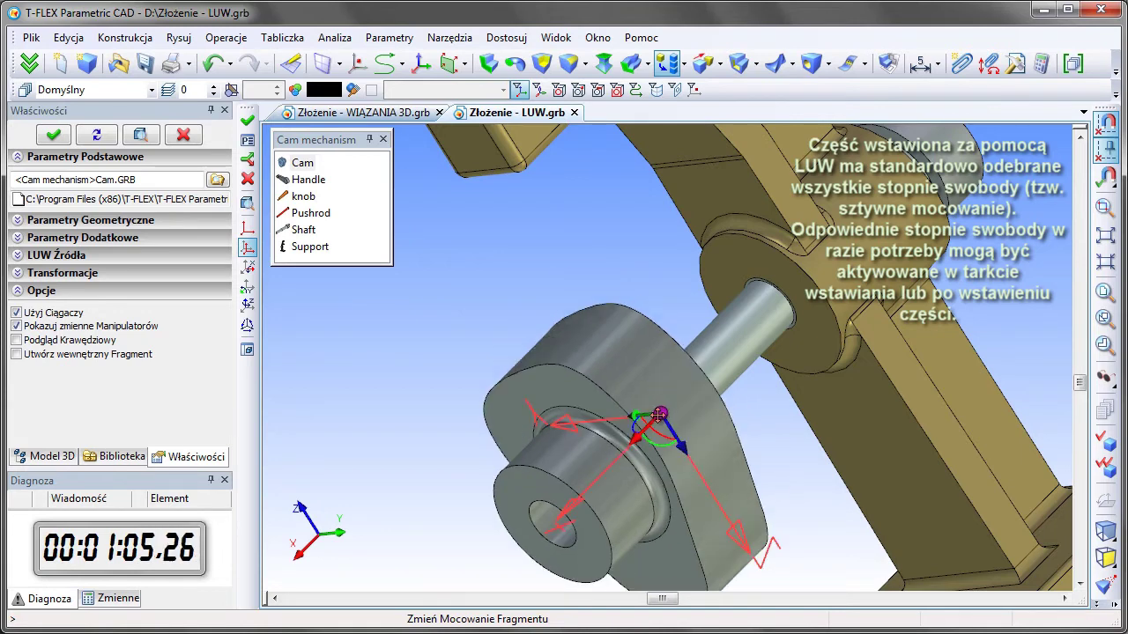
left_click_drag(659, 414, 659, 414)
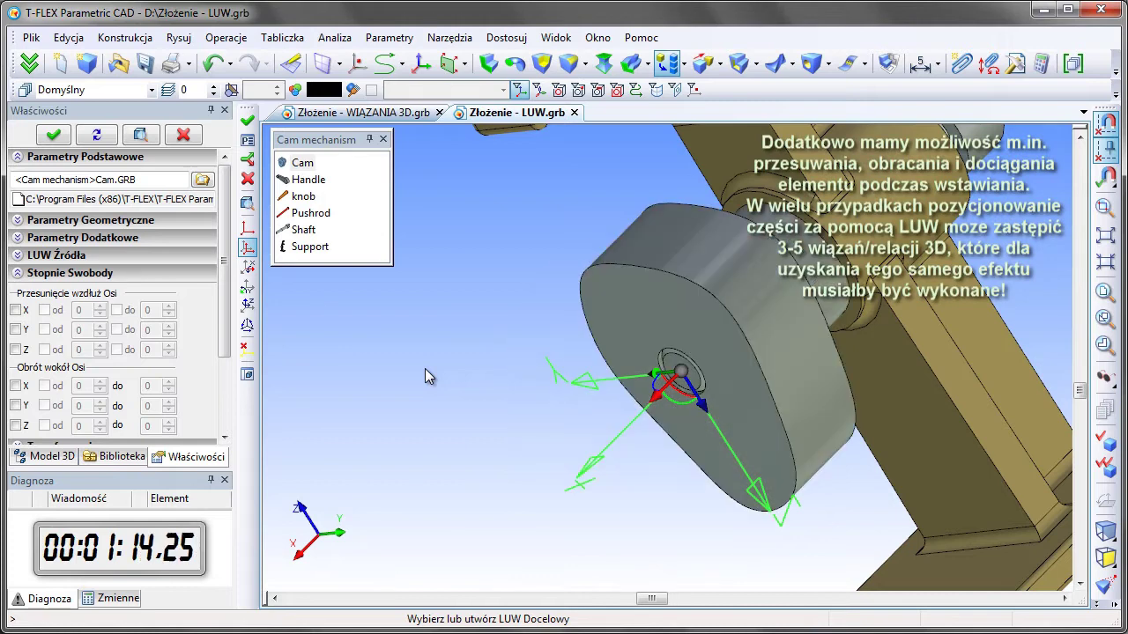
left_click(247, 276)
left_click(52, 134)
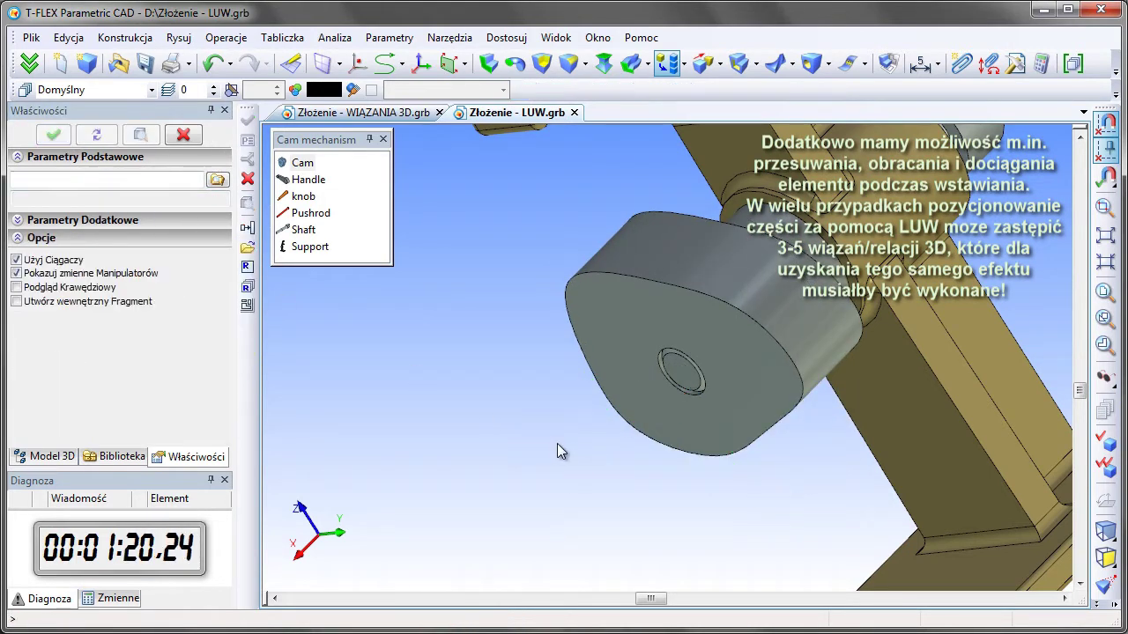
Step: Insert the Pushrod into the support's guide hole, X aligned to a support edge, shifted -23
left_click(313, 213)
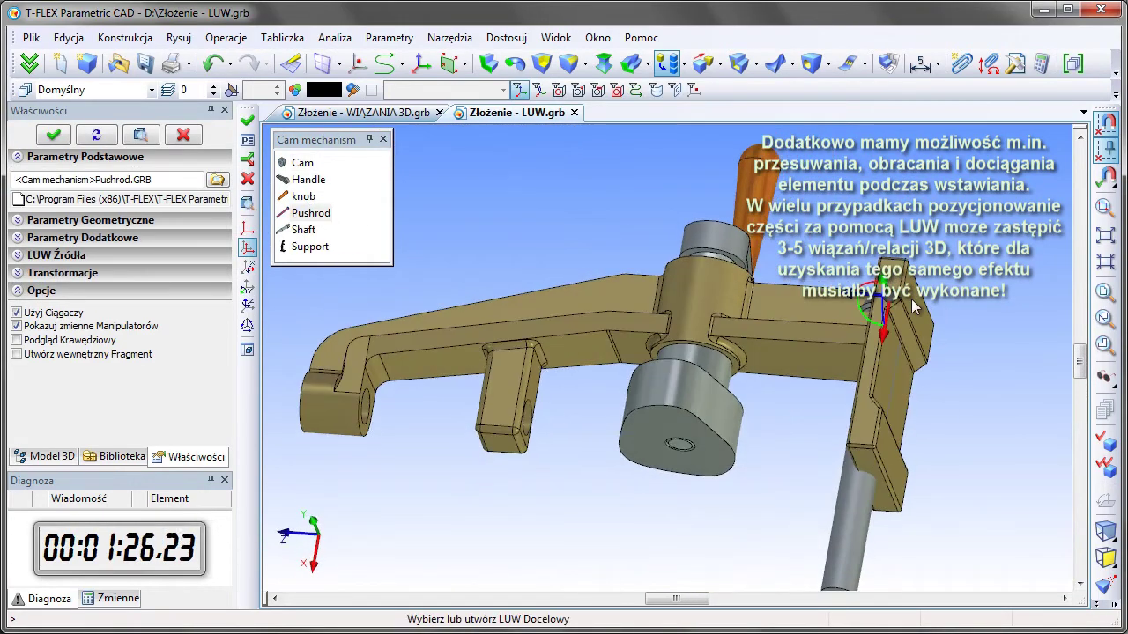
left_click(597, 89)
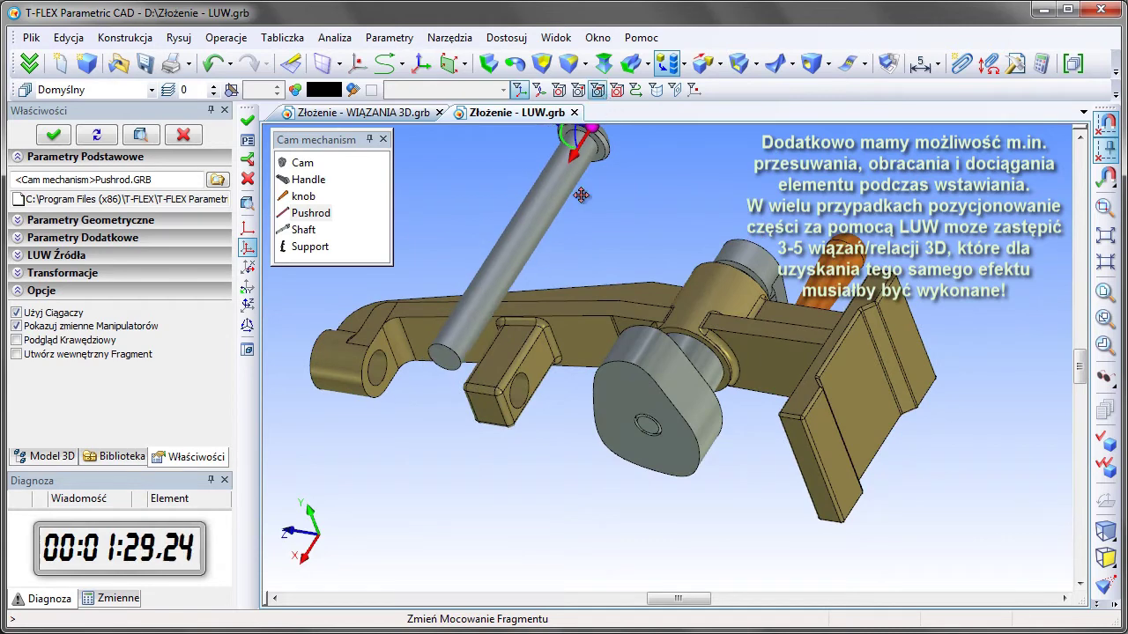
scroll(526, 366, "up", 3)
left_click(520, 414)
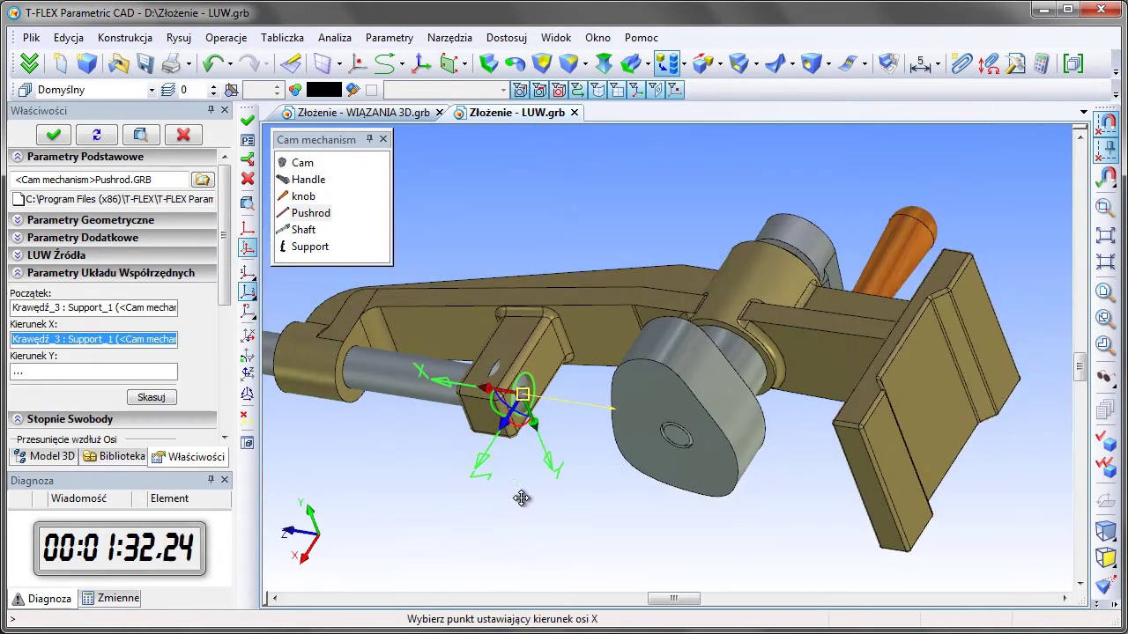
left_click(648, 374)
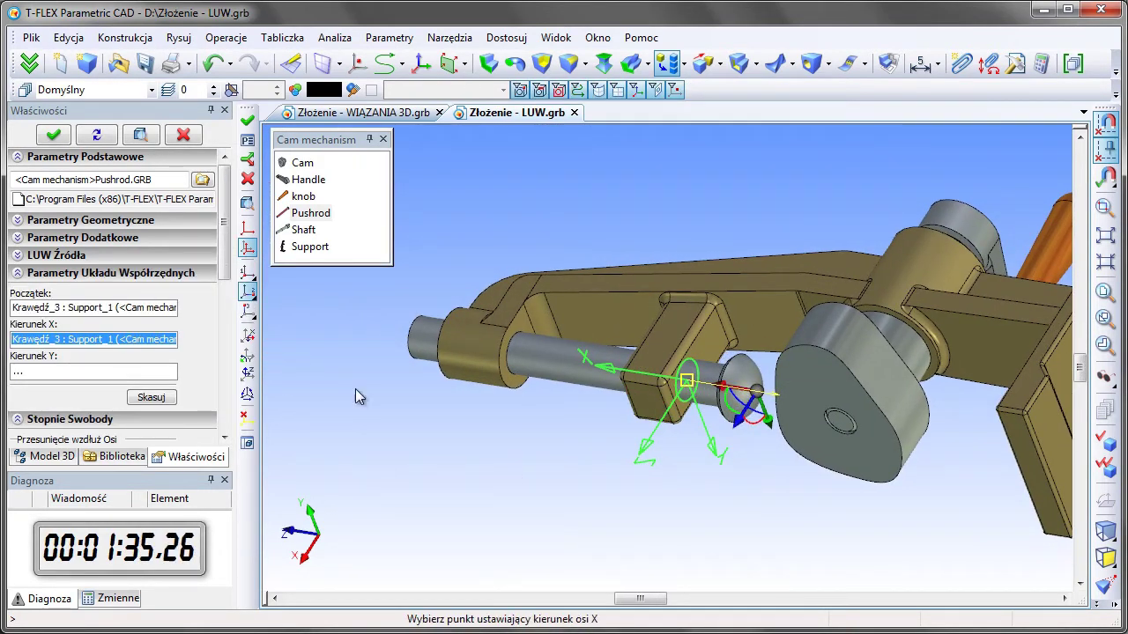
left_click_drag(220, 257, 223, 360)
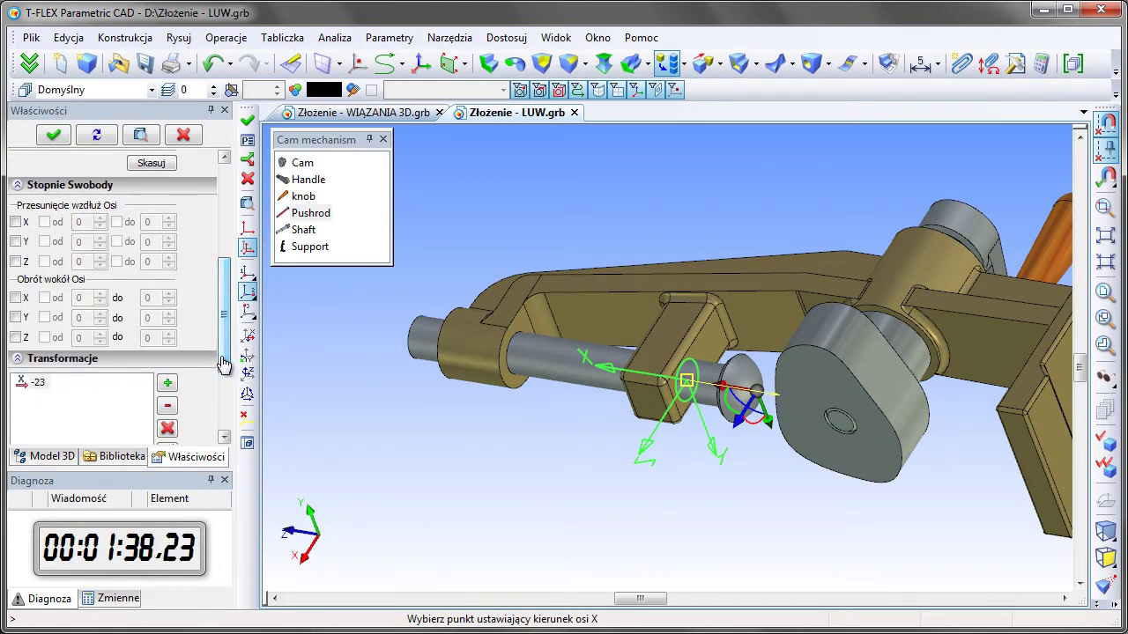
left_click(53, 134)
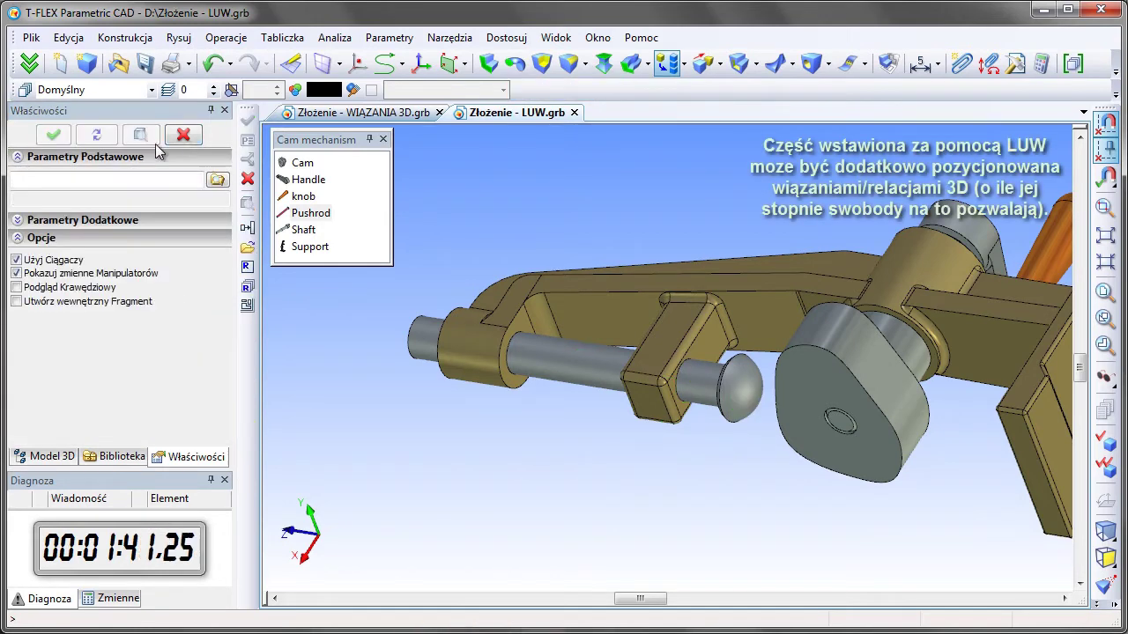
Step: Add a Styczność tangency between the cam and the pushrod tip, then show the isometric view
middle_click_drag(592, 477, 679, 406)
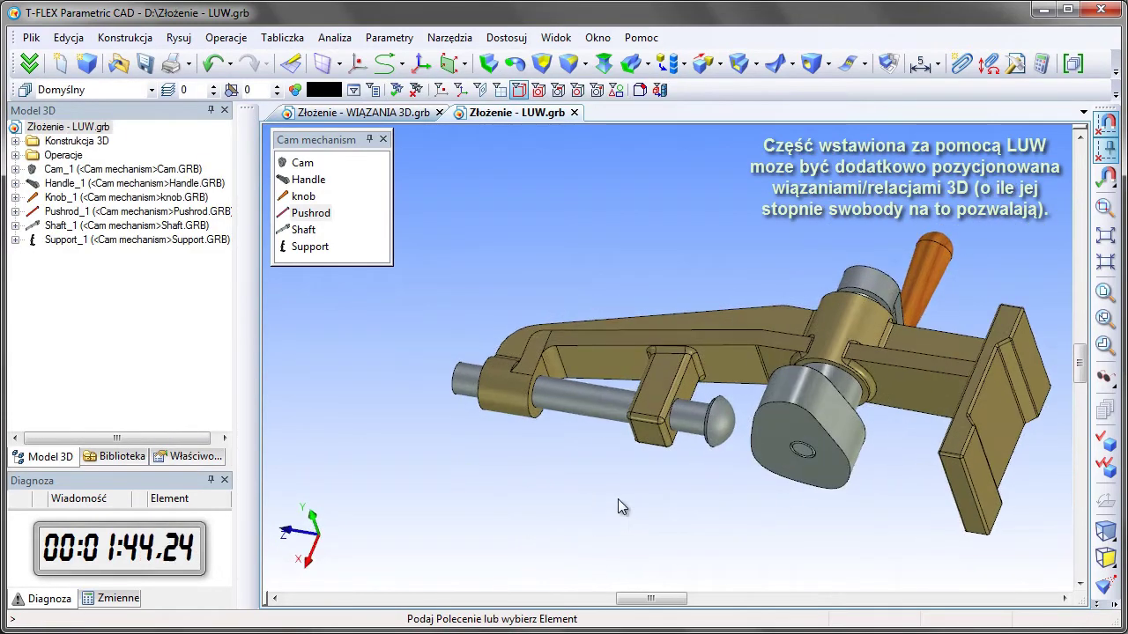
left_click(962, 63)
left_click(26, 273)
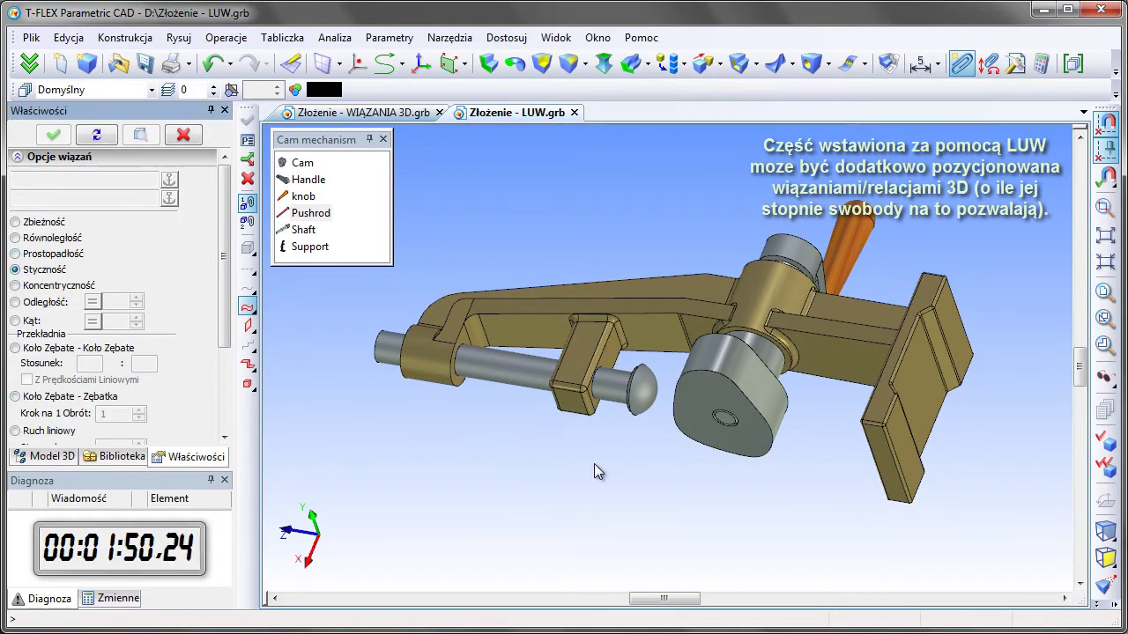
left_click(747, 378)
left_click(608, 383)
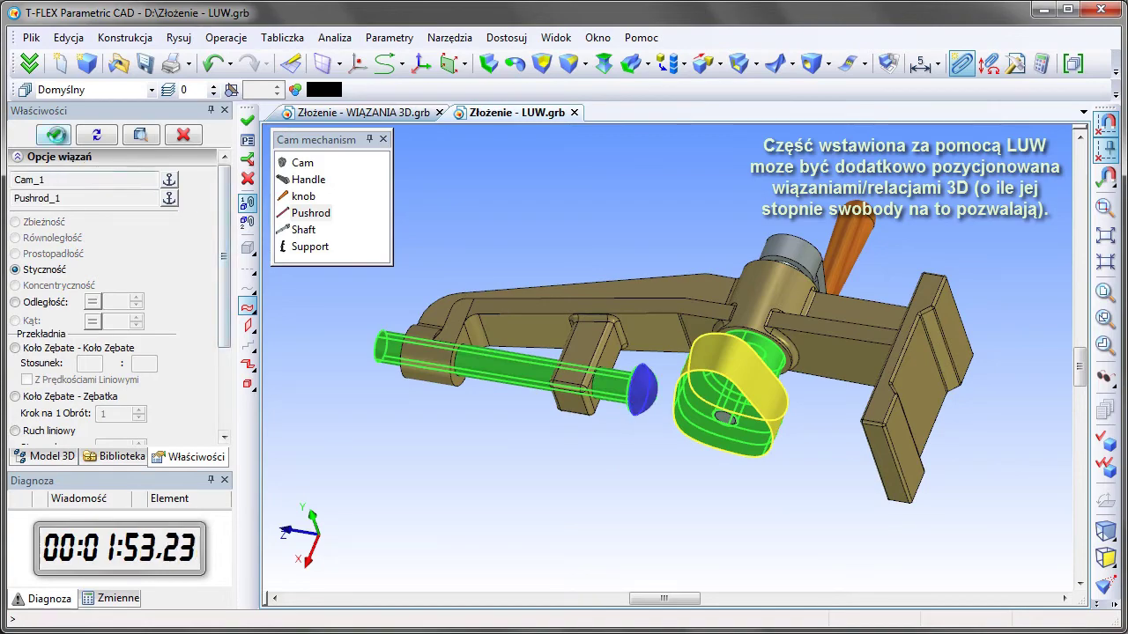
left_click(183, 134)
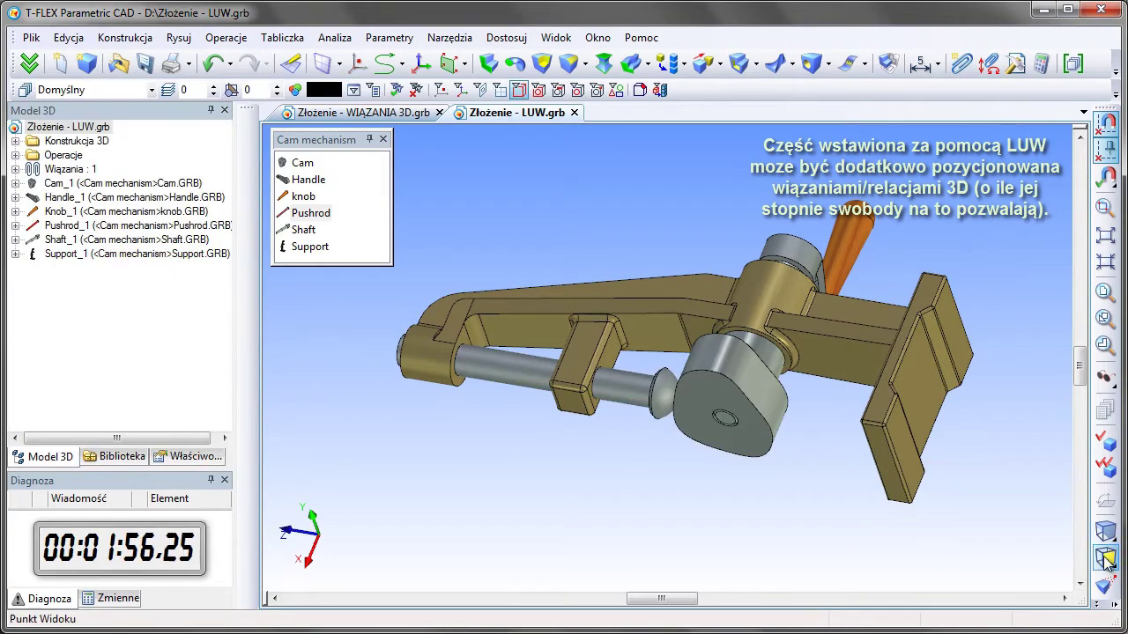
left_click(1108, 561)
left_click(998, 562)
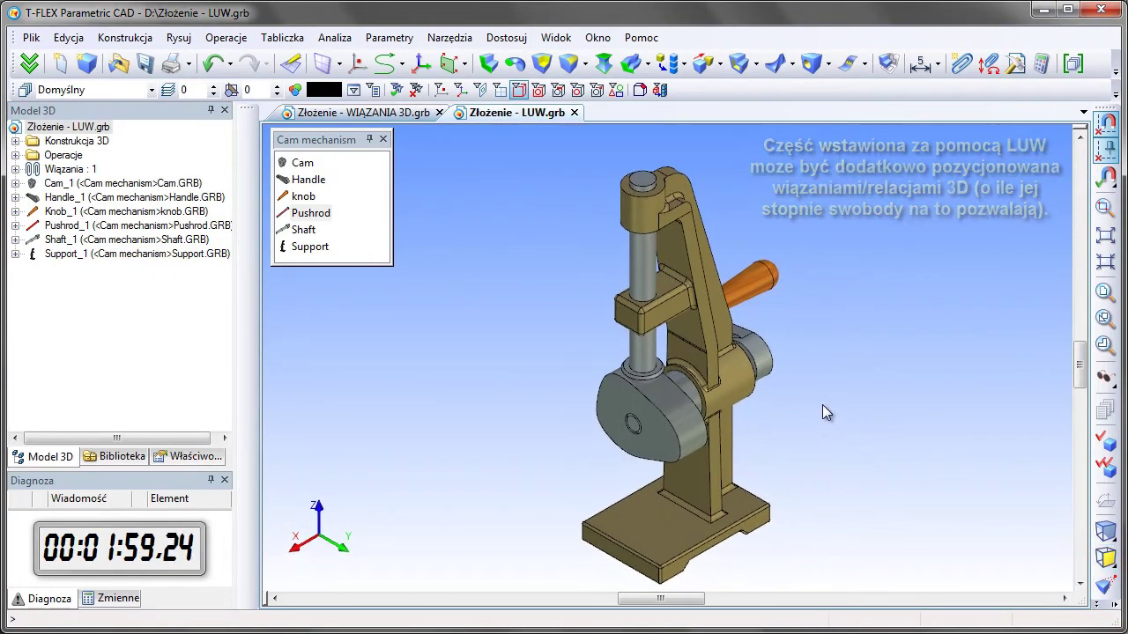
right_click(675, 247)
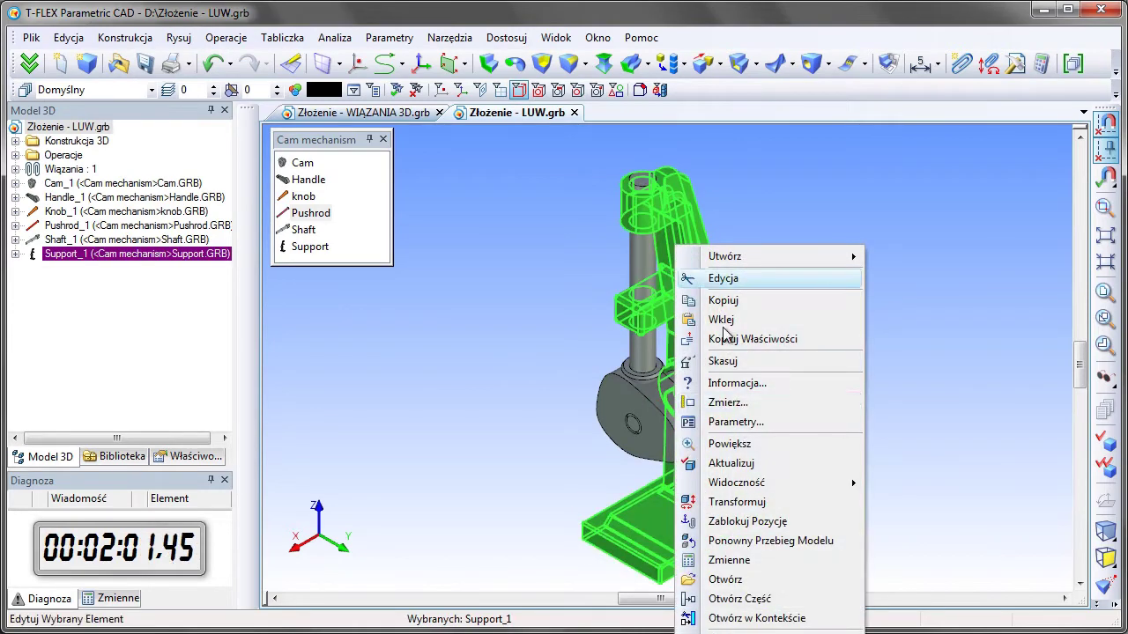
left_click(747, 521)
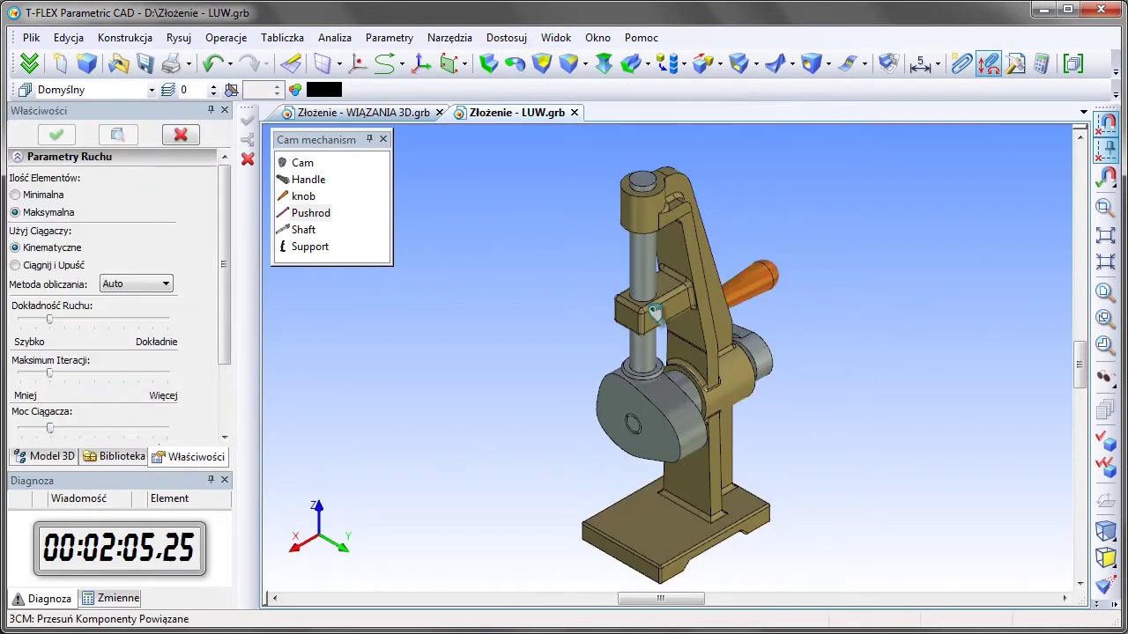
mouse_move(655, 312)
left_mouse_down()
mouse_move(525, 199)
mouse_move(390, 567)
mouse_move(448, 604)
mouse_move(749, 204)
mouse_move(232, 579)
left_mouse_up()
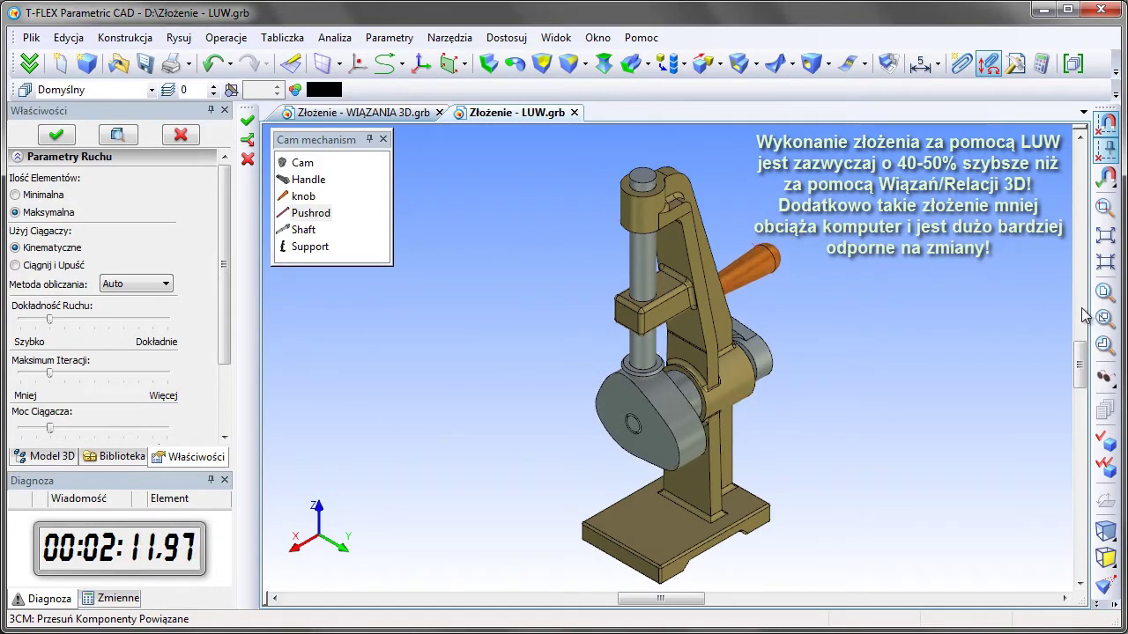
left_click(181, 135)
right_click(171, 548)
left_click(210, 311)
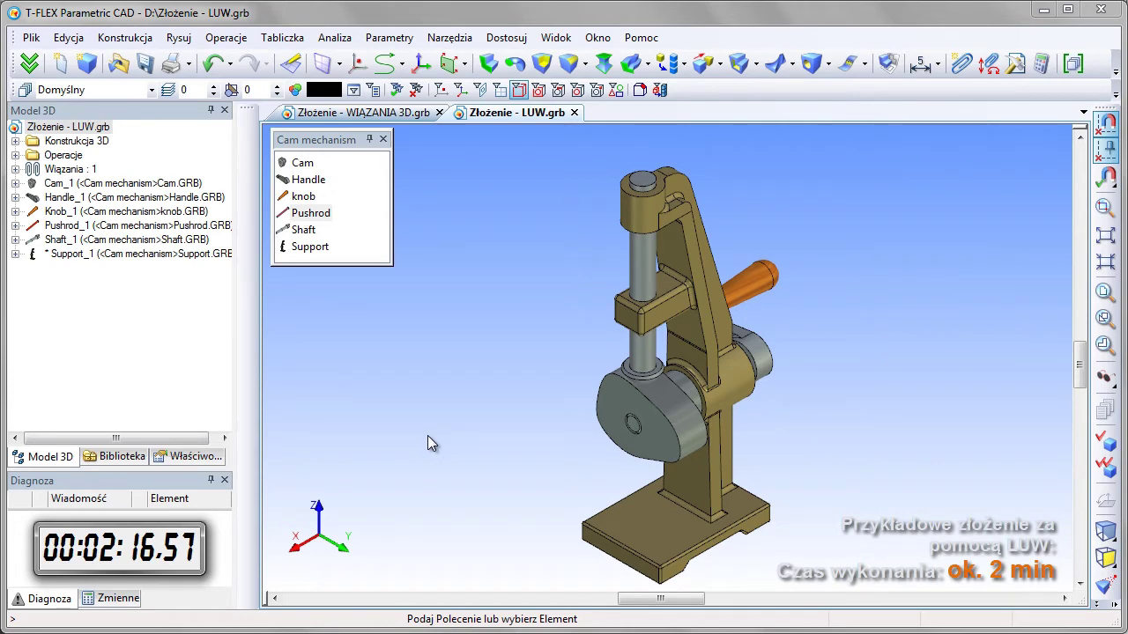
Step: Open the Shaft_1 and Handle_1 parts in their own windows from the LUW assembly
right_click(633, 422)
left_click(666, 319)
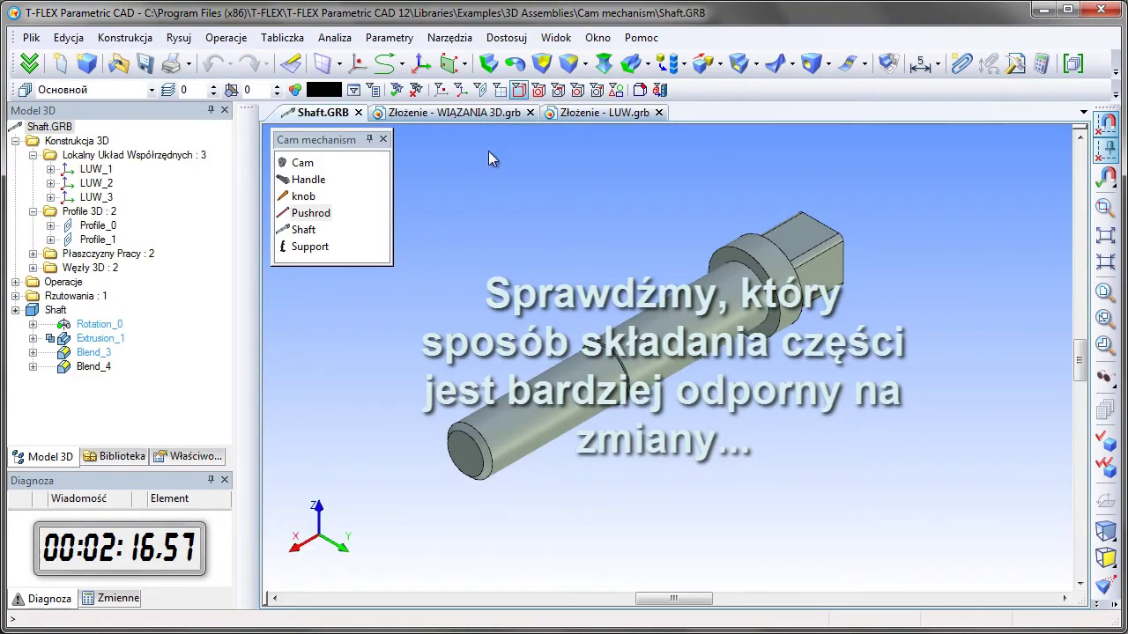
left_click(563, 119)
right_click(743, 323)
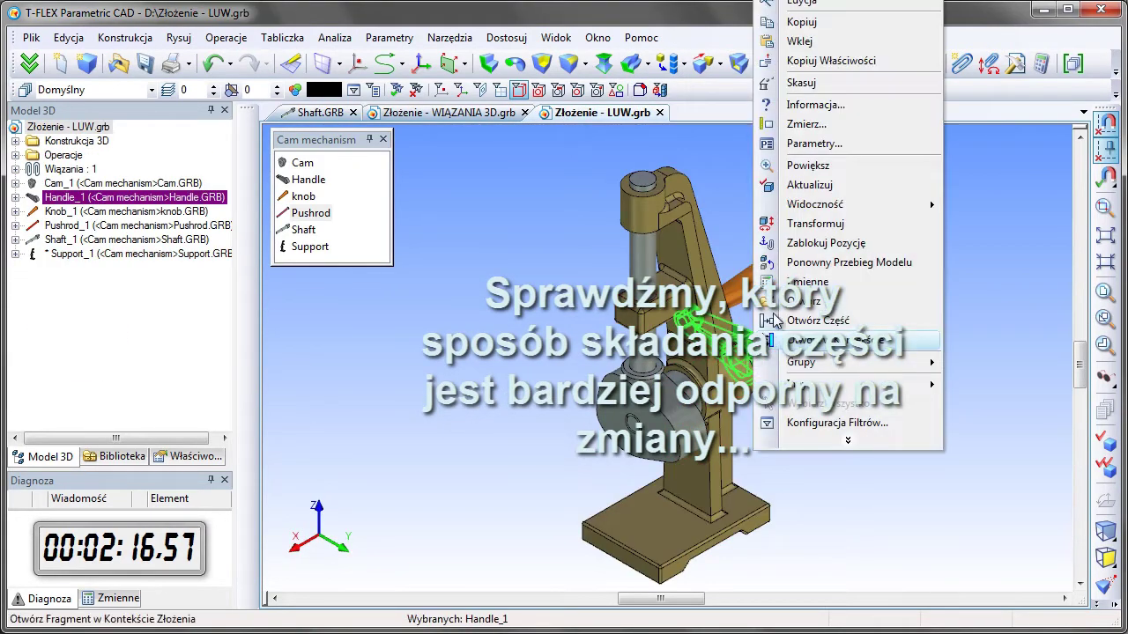
left_click(837, 353)
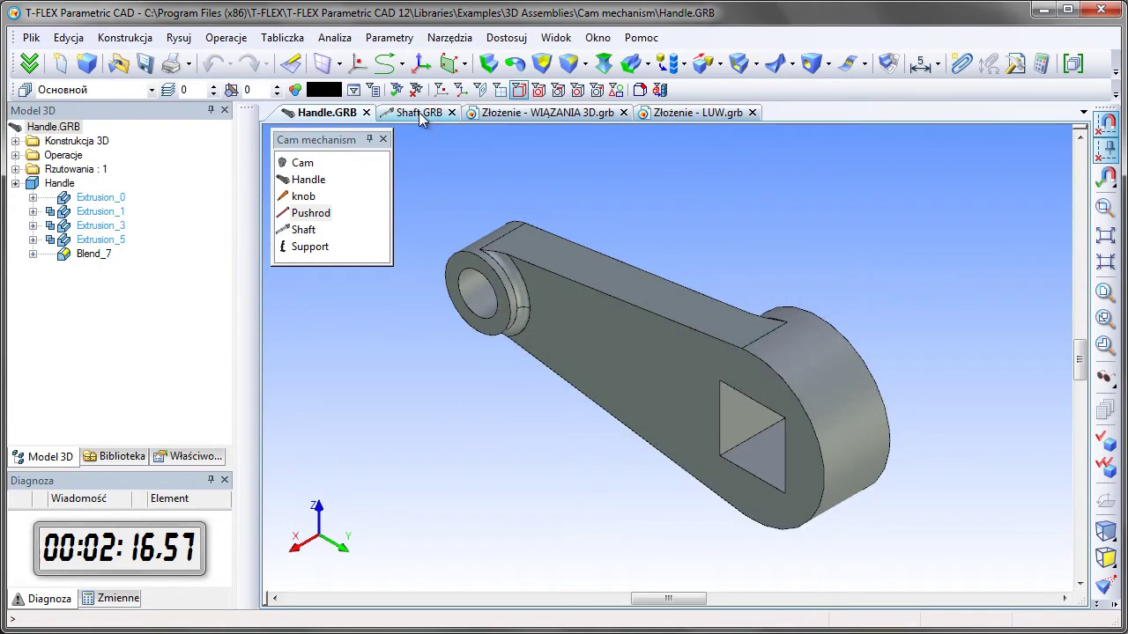
Step: Switch to Shaft.GRB and inspect the Blend_3 fillet, cancelling the edit unchanged
left_click(419, 112)
left_click(384, 139)
right_click_drag(908, 343, 388, 438)
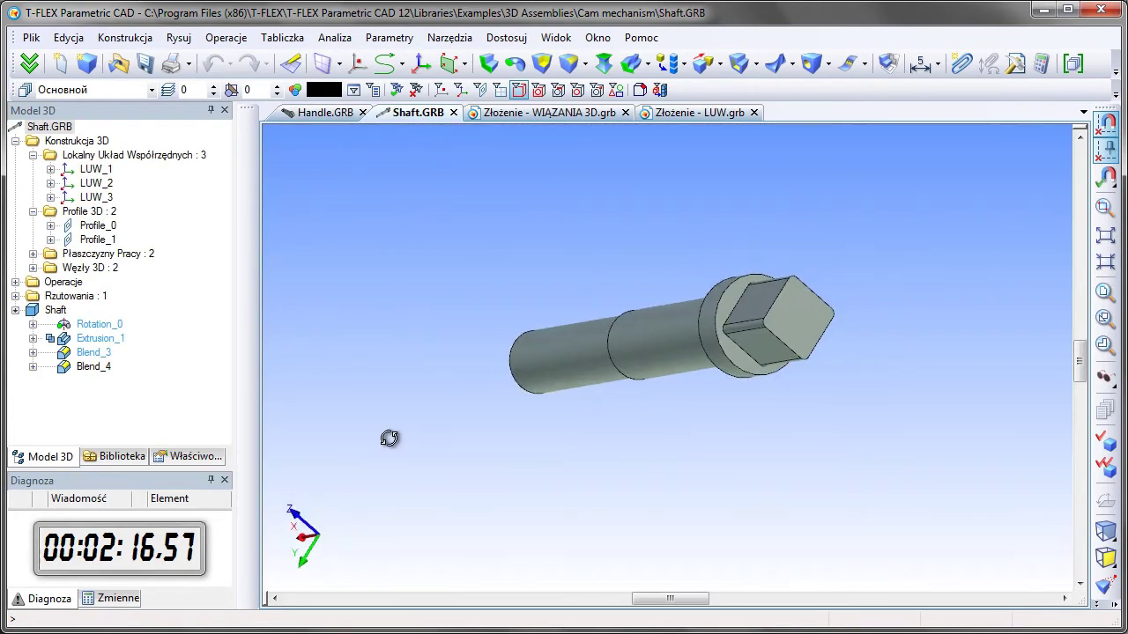
right_click(93, 352)
left_click(142, 369)
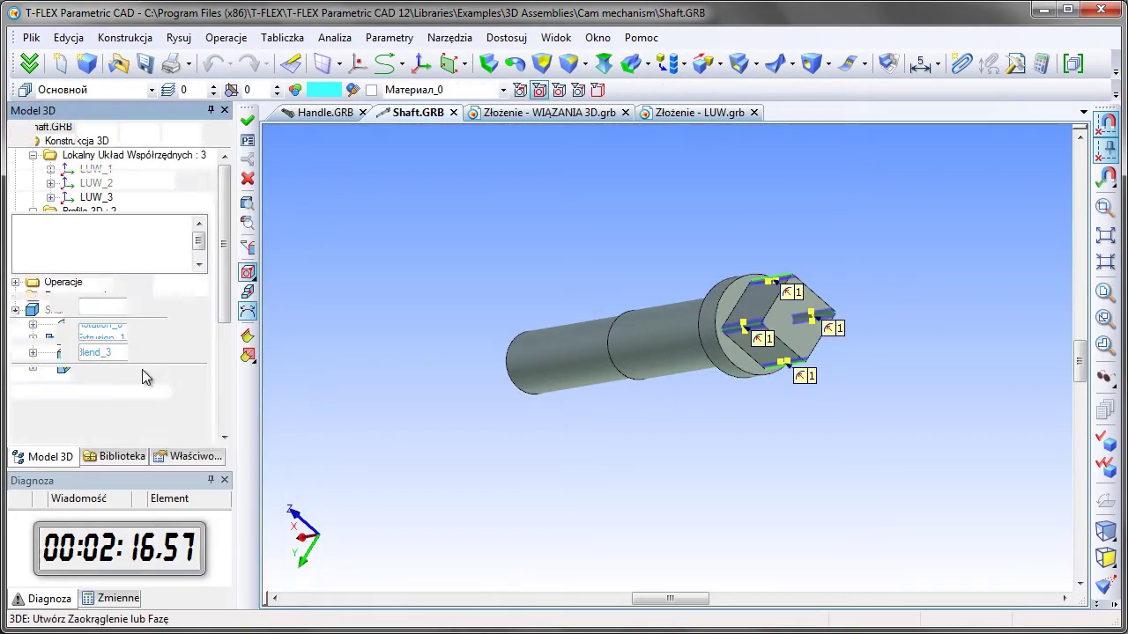
key("ctrl+Return")
Step: Apply an Uprość simplification (Upraszczanie_1) to the shaft body
right_click_drag(453, 464, 723, 411)
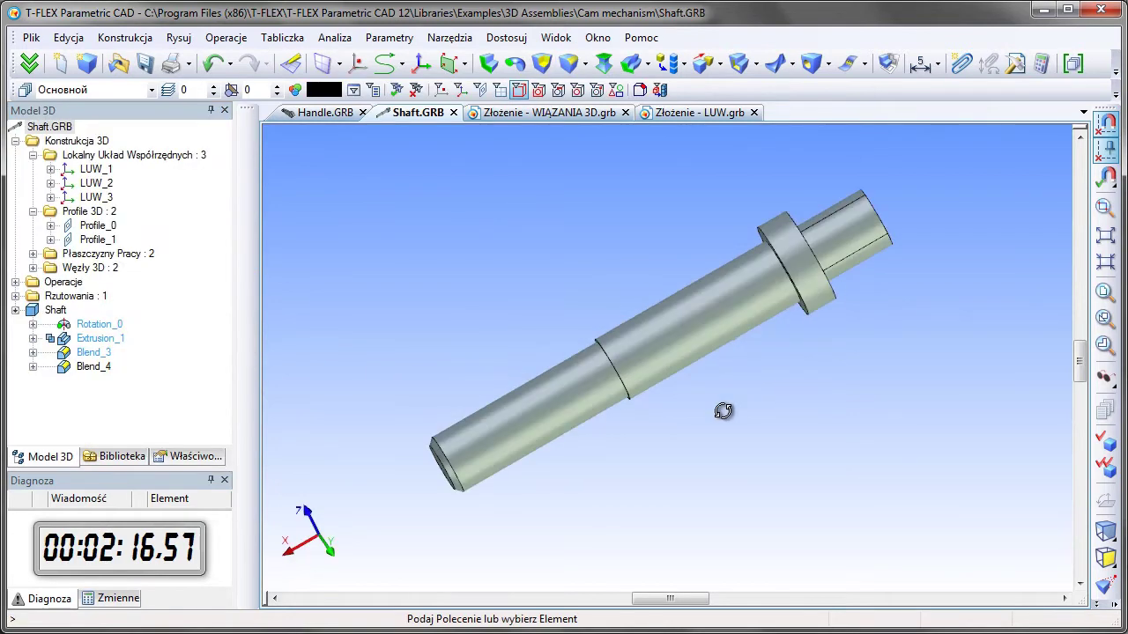
scroll(875, 252, "up", 3)
scroll(720, 308, "up", 2)
right_click(720, 307)
left_click(868, 221)
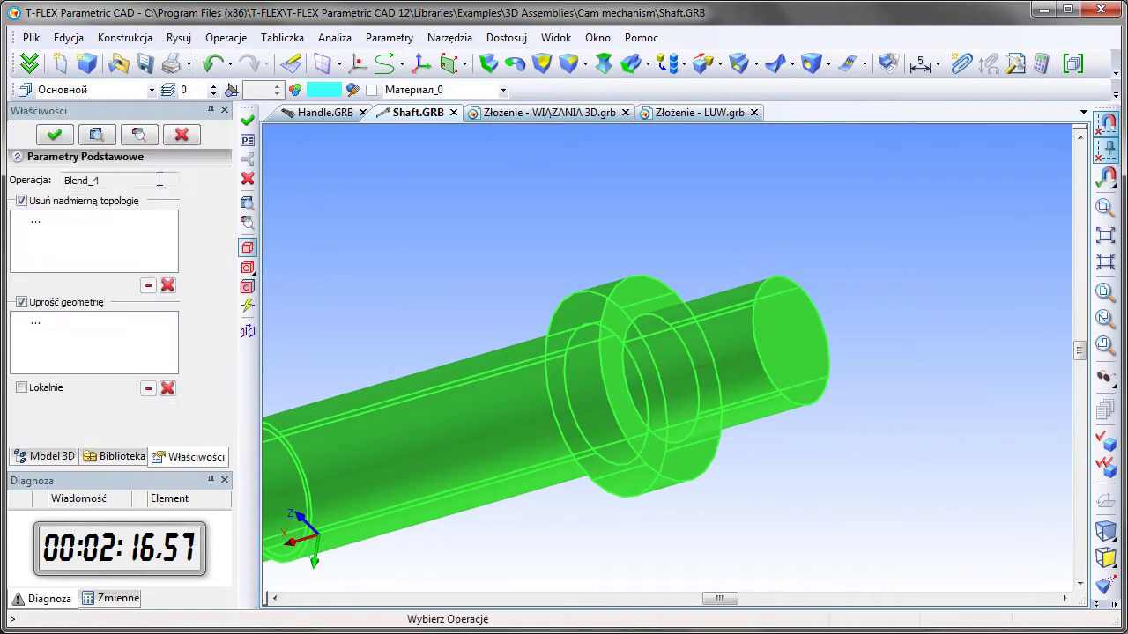
left_click(506, 239)
left_click(180, 124)
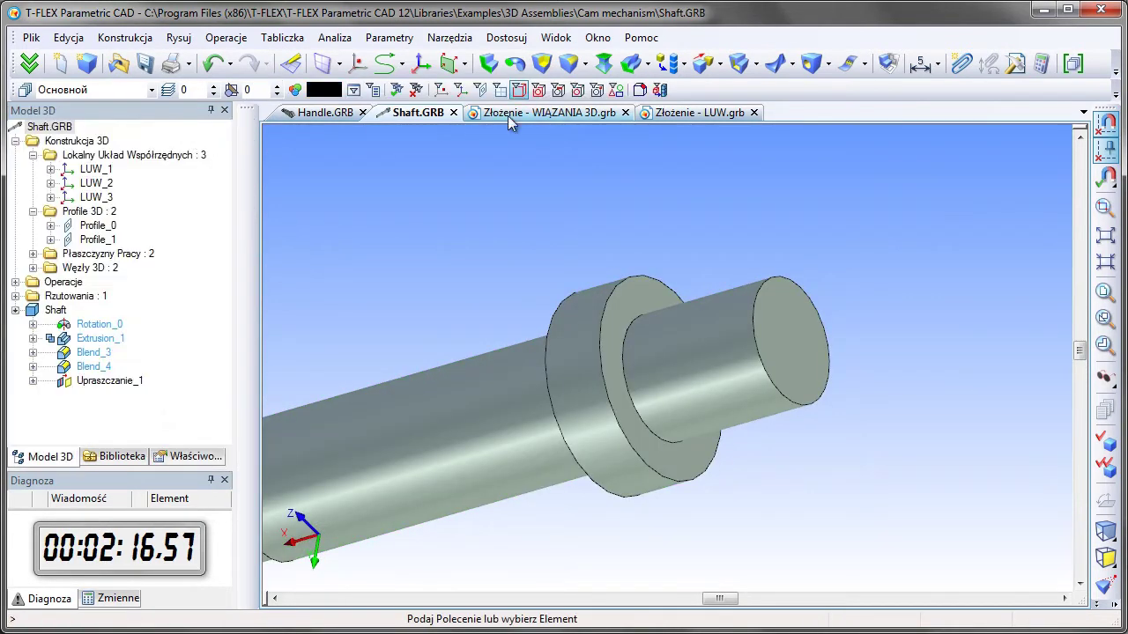
Step: Sketch the flat's chord outline on the shaft end face with a construction line offset 4
double_click(764, 320)
key("c")
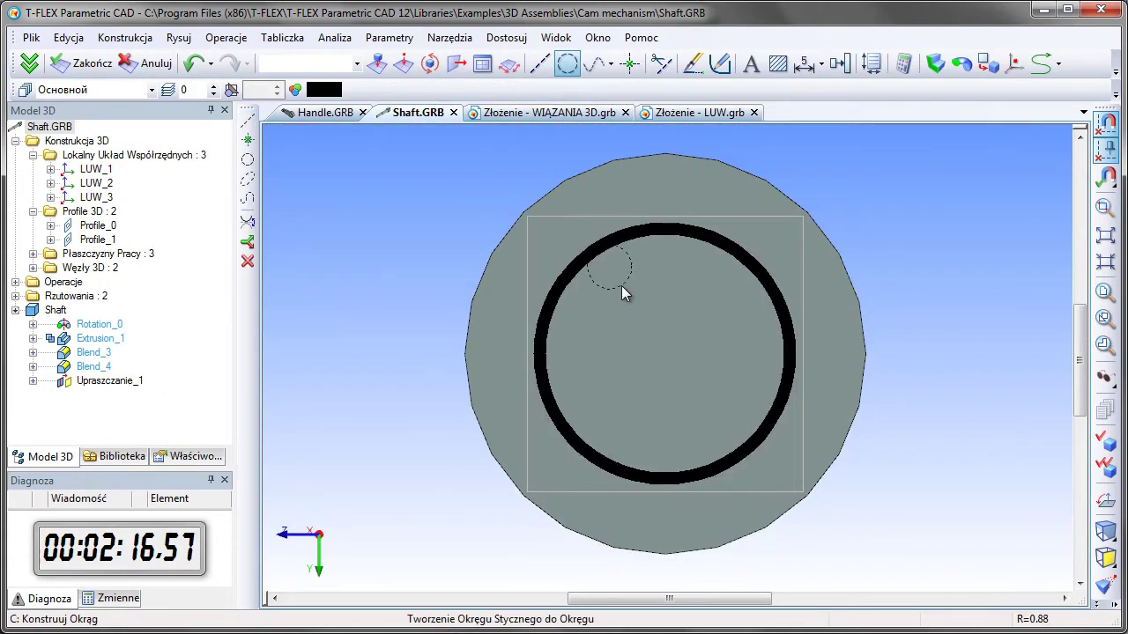
left_click(540, 63)
left_click(567, 286)
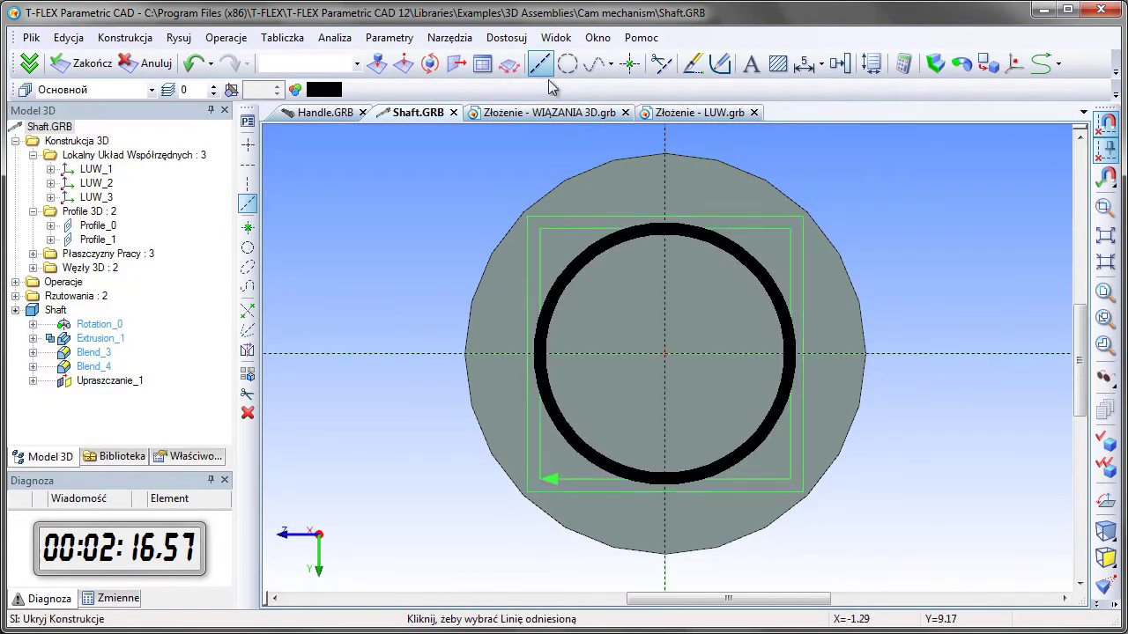
type("4")
key("Return")
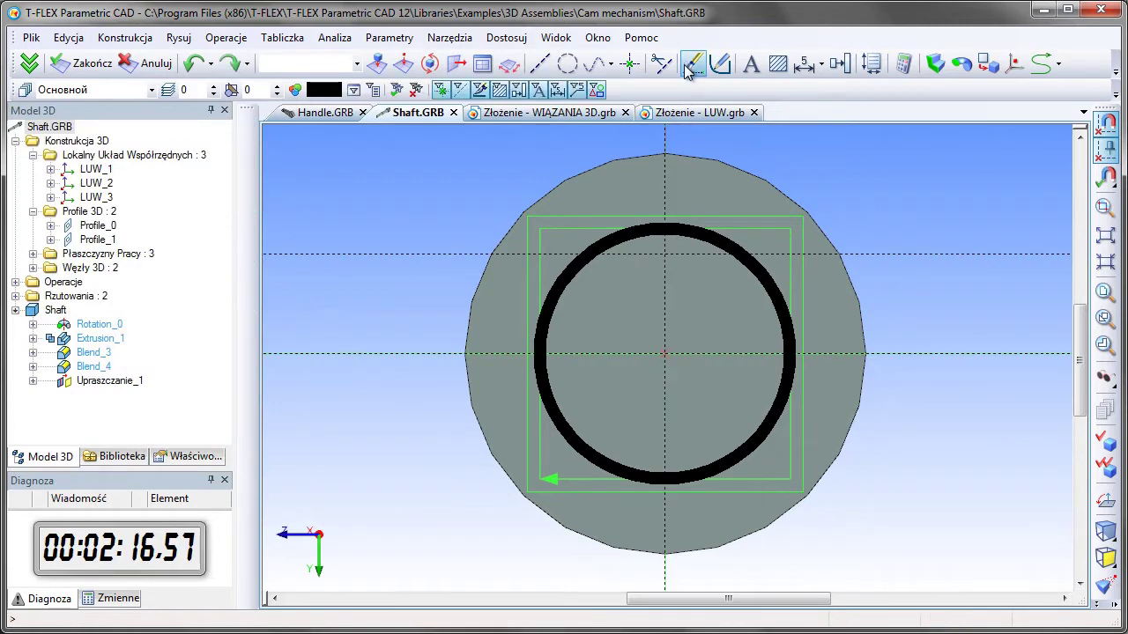
left_click(686, 68)
left_click(612, 280)
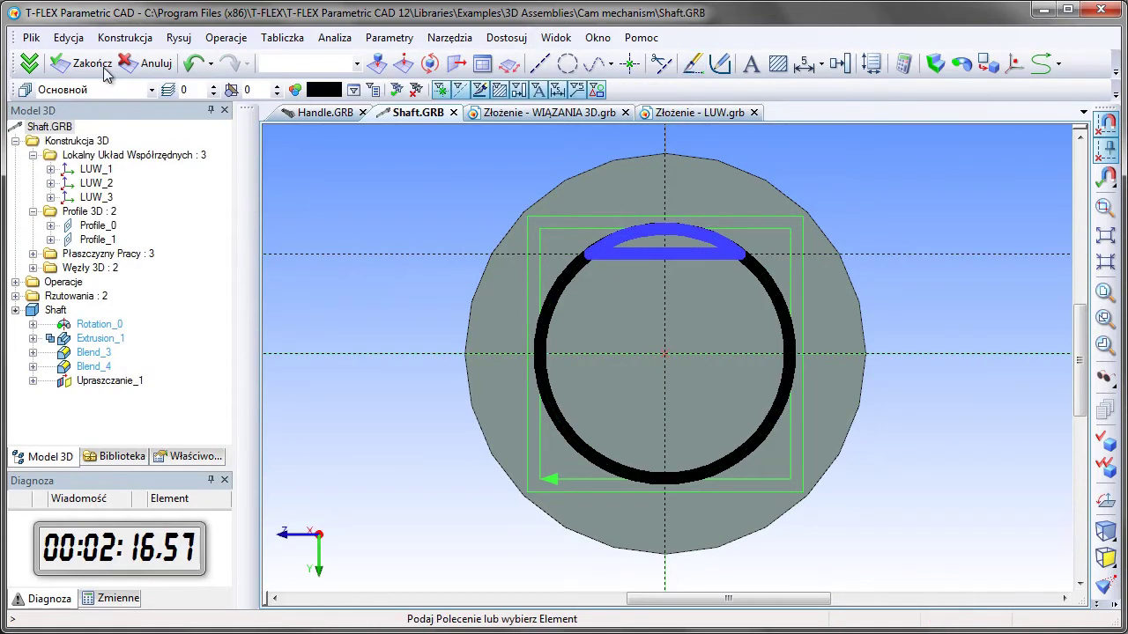
key("ctrl+Return")
Step: Extrude-cut the chord profile Do powierzchni up to the flange face
left_click(488, 67)
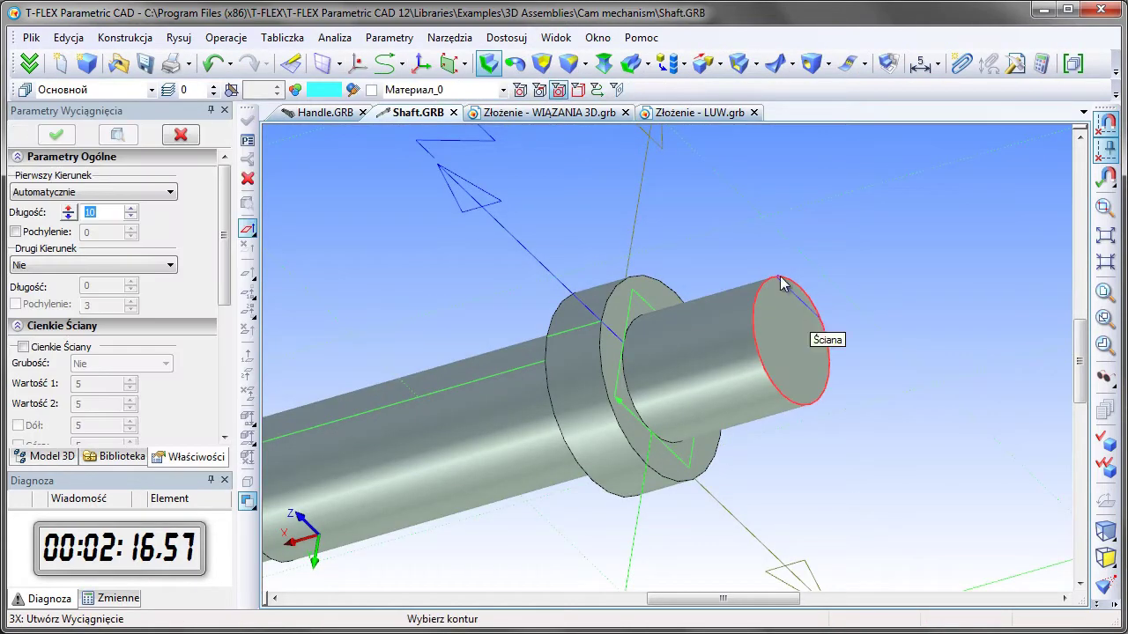
left_click(768, 271)
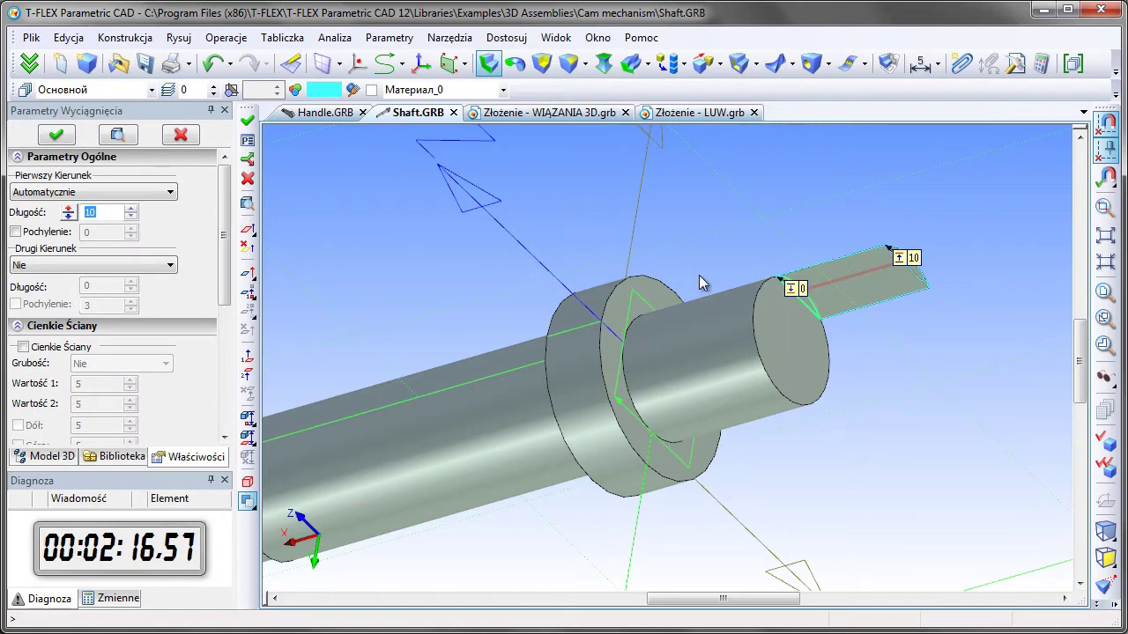
left_click(162, 203)
left_click(97, 244)
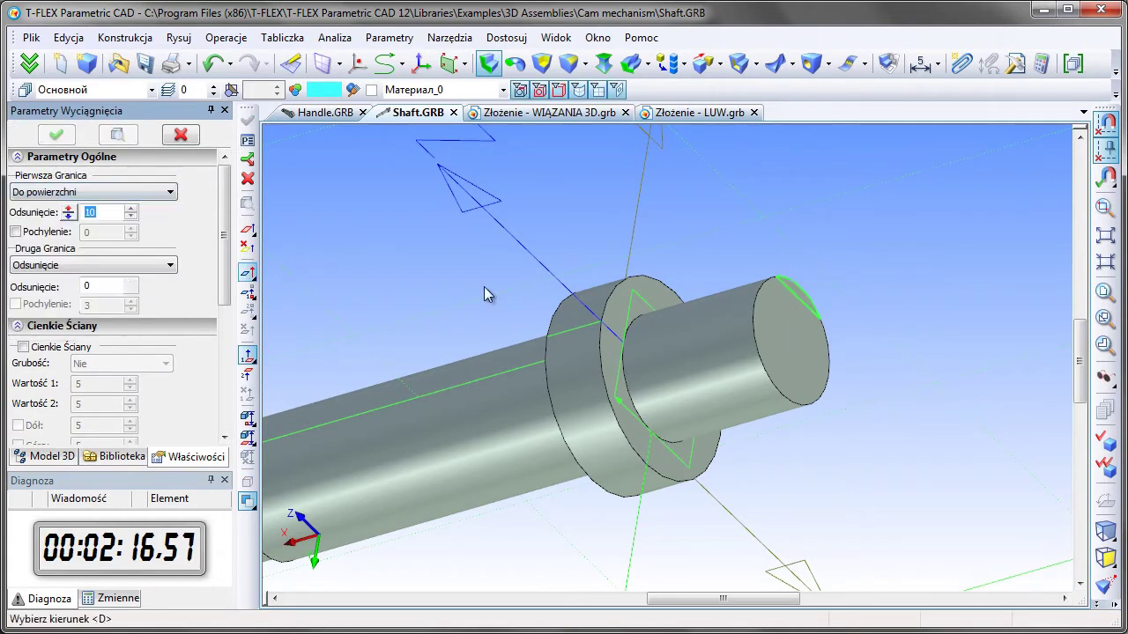
left_click(624, 304)
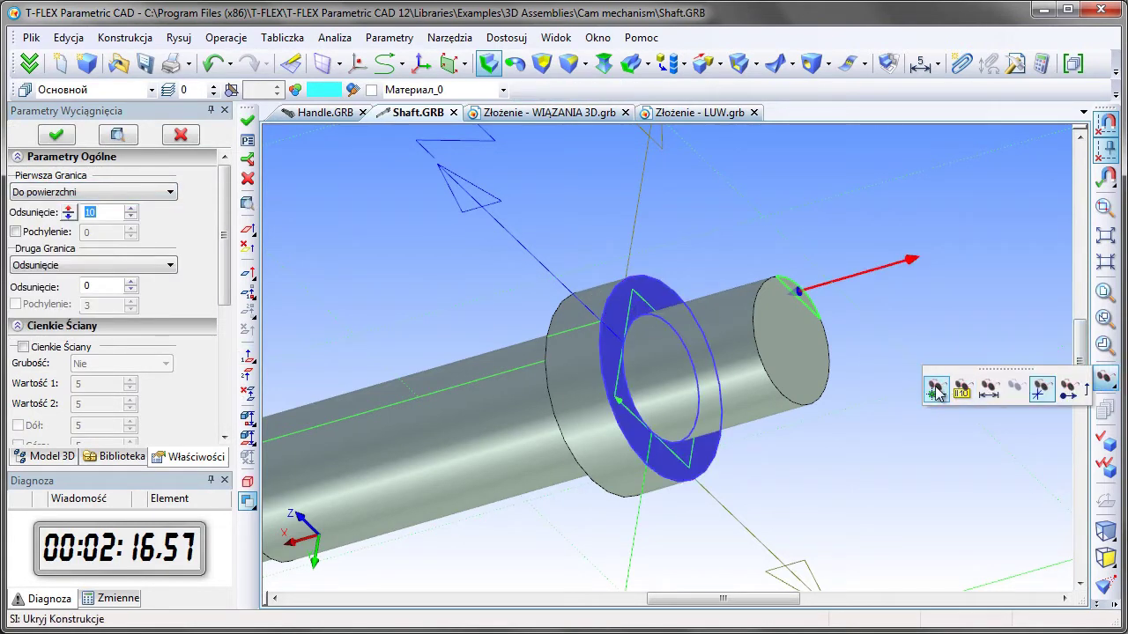
type("0")
left_click(247, 503)
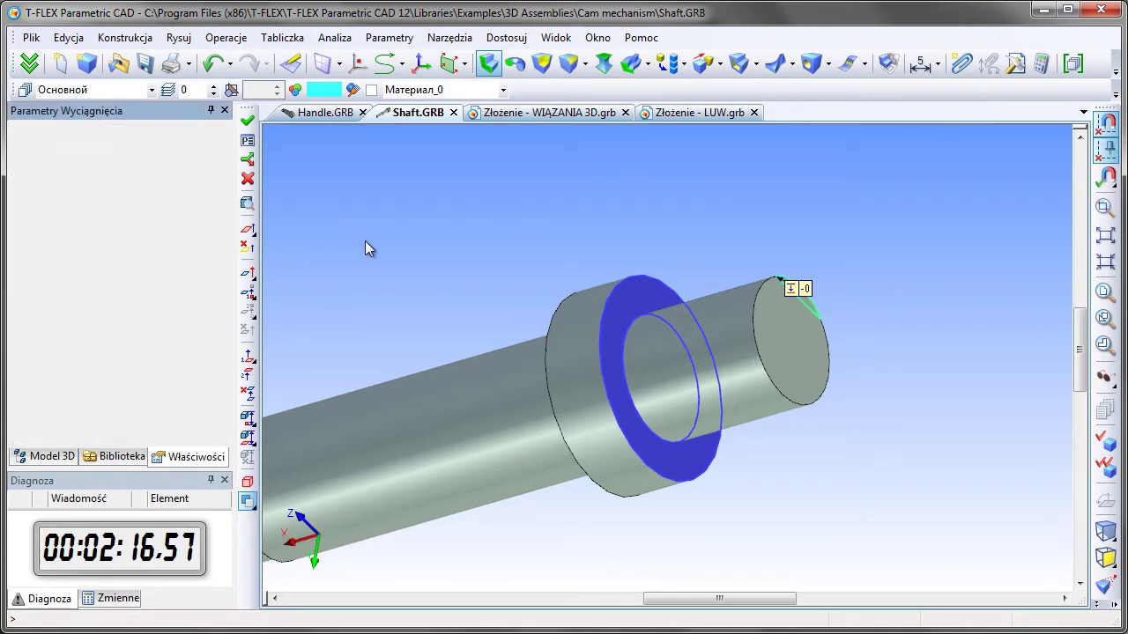
left_click(181, 134)
Step: Delete the Blend_4 fillet from the shaft
mouse_move(755, 322)
right_mouse_down()
mouse_move(550, 438)
mouse_move(667, 470)
right_mouse_up()
left_click(102, 382)
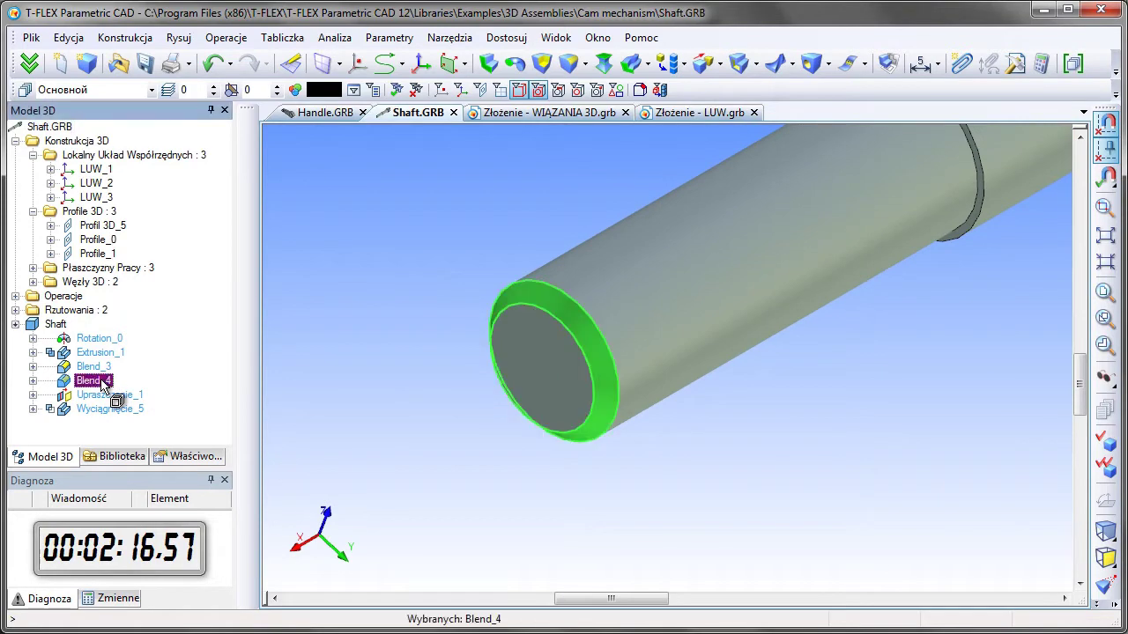
right_click(104, 382)
left_click(150, 518)
left_click(645, 494)
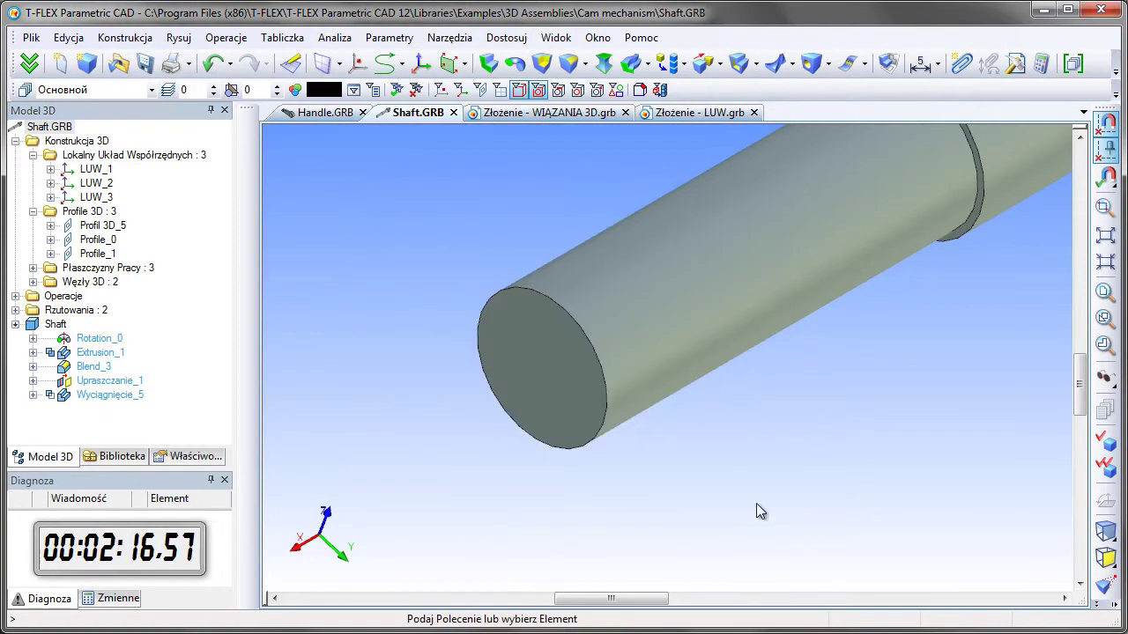
Step: Add an Otwór_1 hole on the shaft's end face, then switch to Handle.GRB
left_click(811, 65)
left_click(526, 430)
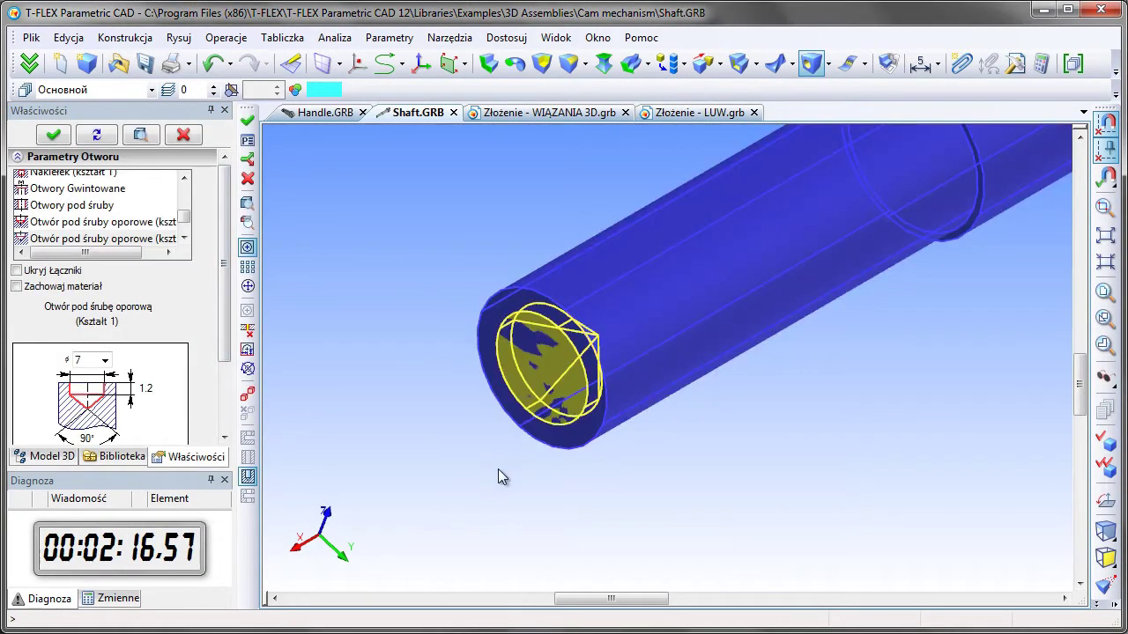
scroll(124, 401, "down", 2)
left_click(105, 302)
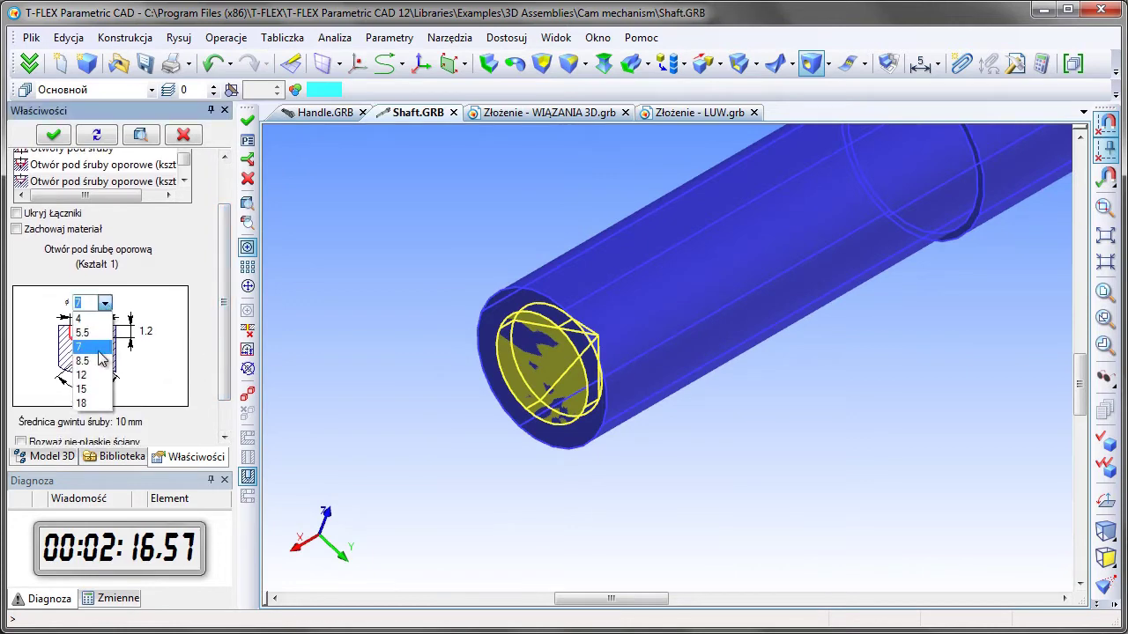
left_click(88, 339)
left_click(52, 134)
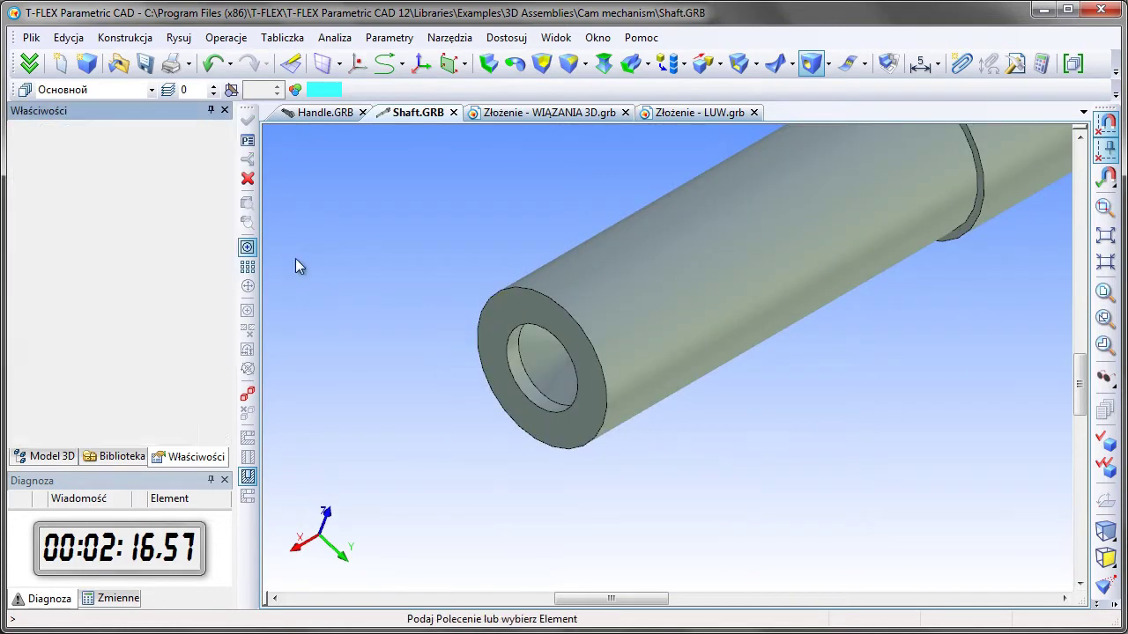
scroll(758, 464, "down", 3)
middle_click_drag(758, 464, 667, 457)
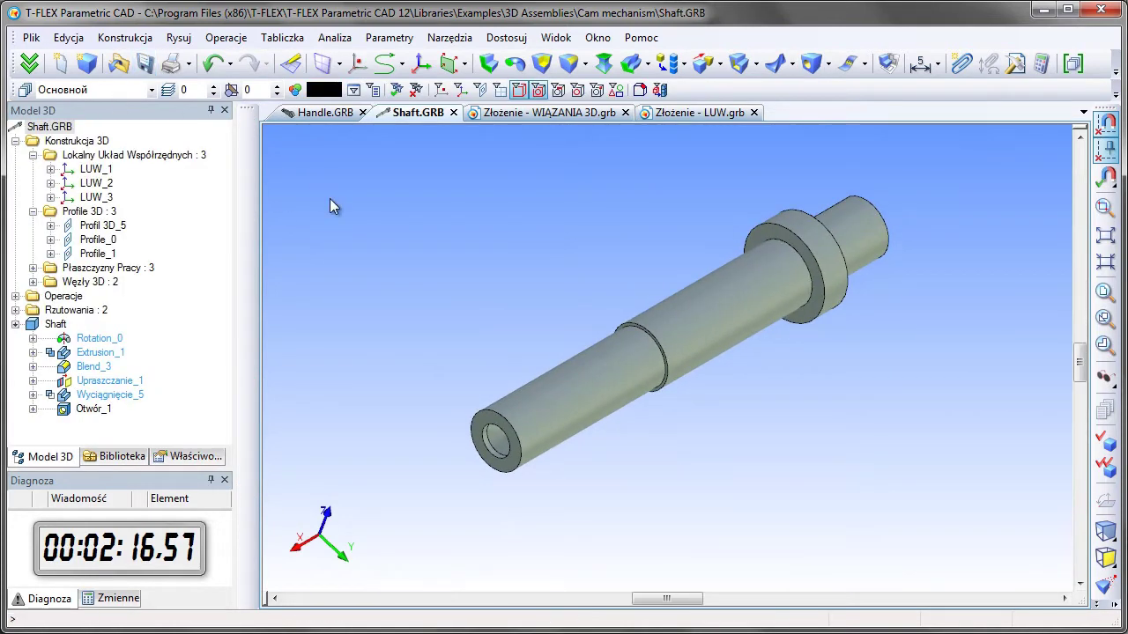
left_click(326, 113)
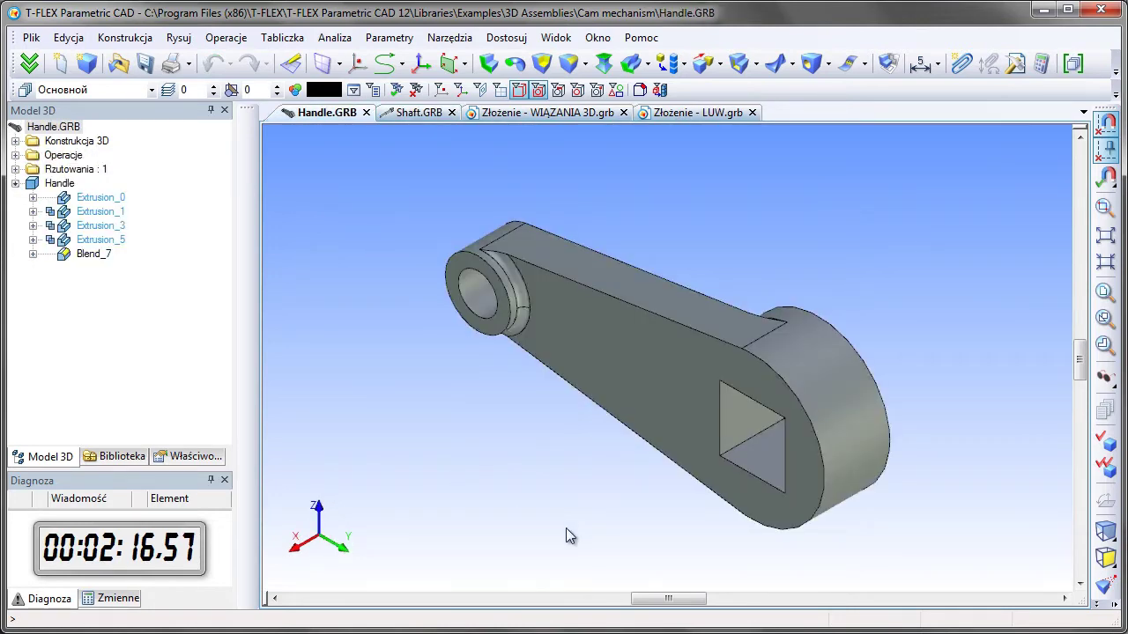
Step: Round the handle's square hole with radius 5 fillets on its edges and simplify the model
middle_click_drag(566, 529, 823, 344)
left_click(569, 63)
scroll(685, 345, "up", 3)
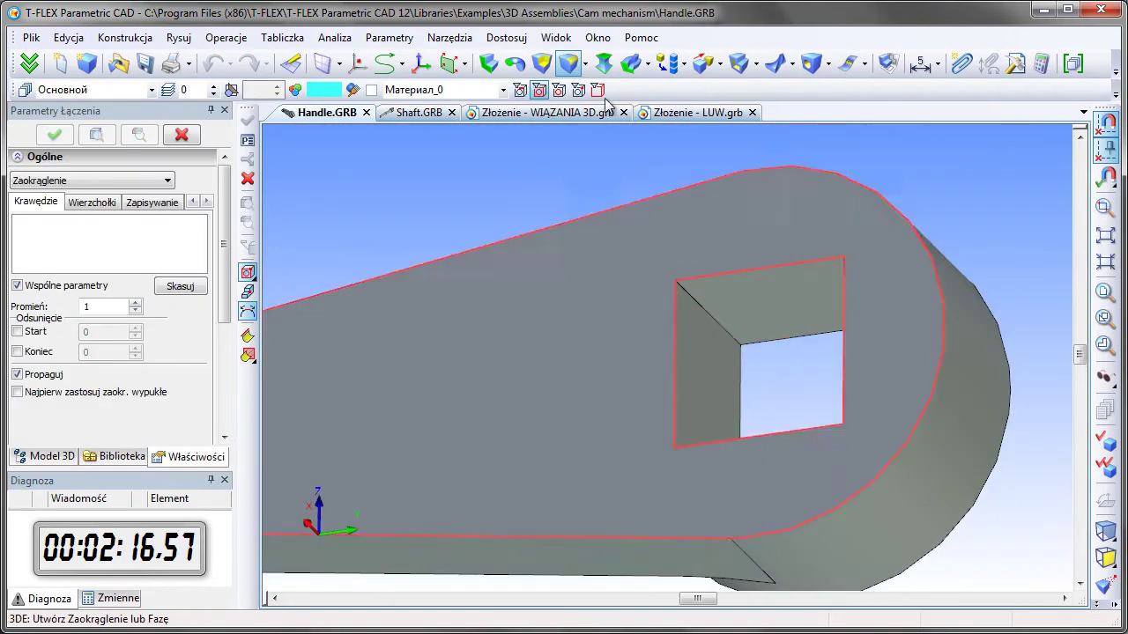
left_click(714, 330)
mouse_move(714, 330)
middle_mouse_down()
mouse_move(825, 246)
mouse_move(855, 457)
middle_mouse_up()
left_click(825, 247)
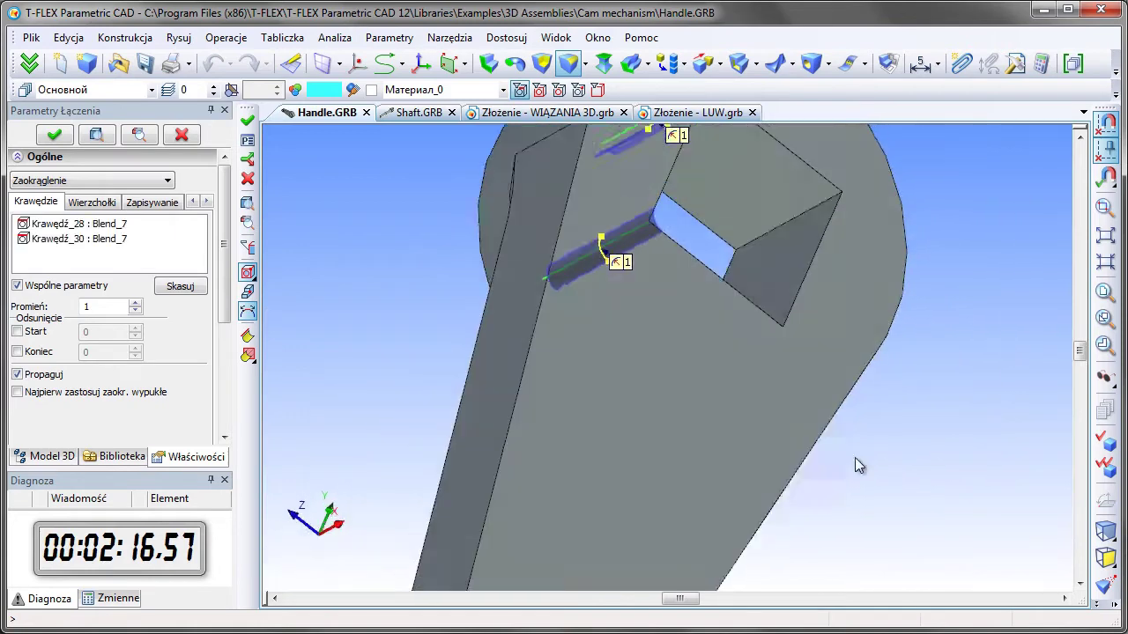
left_click(782, 261)
left_click(782, 261)
type("5")
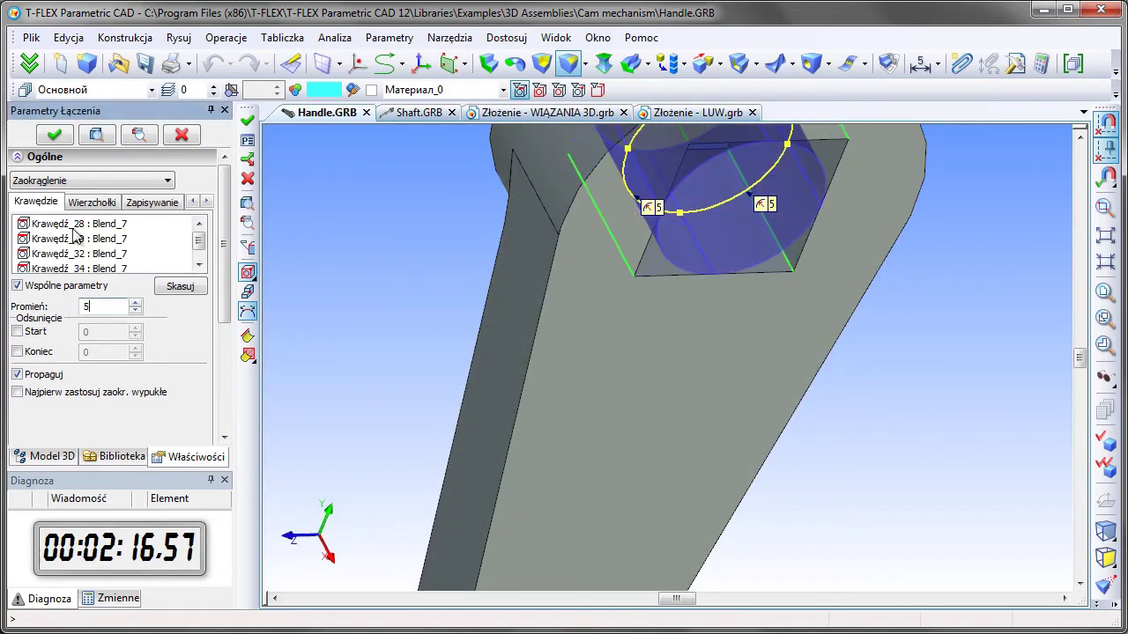
key("Return")
key("Escape")
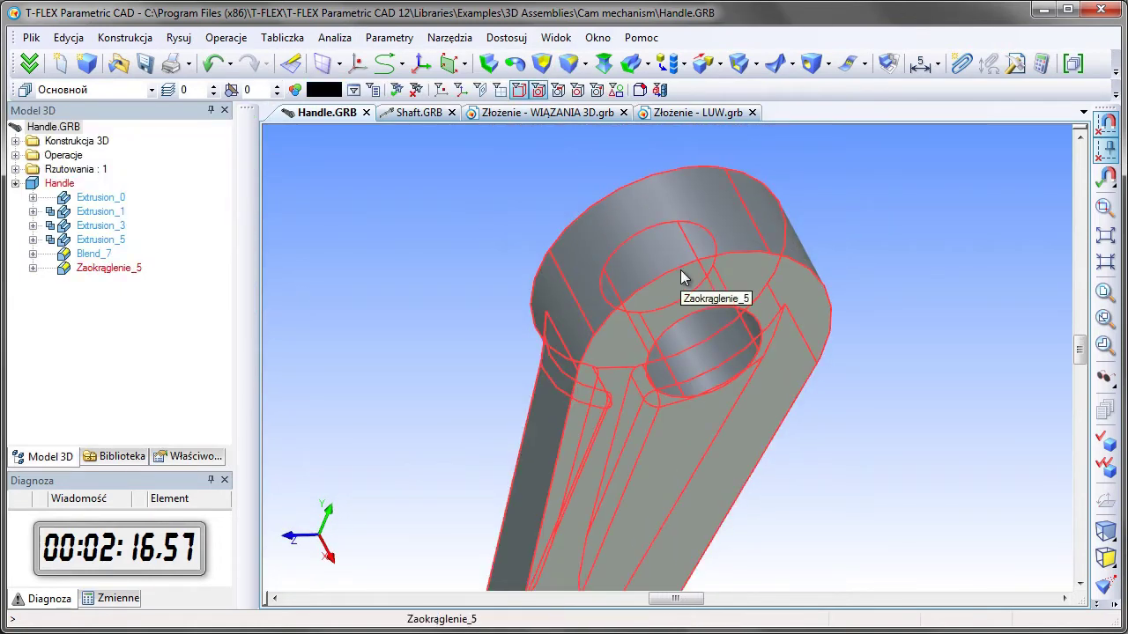
right_click(681, 278)
left_click(916, 285)
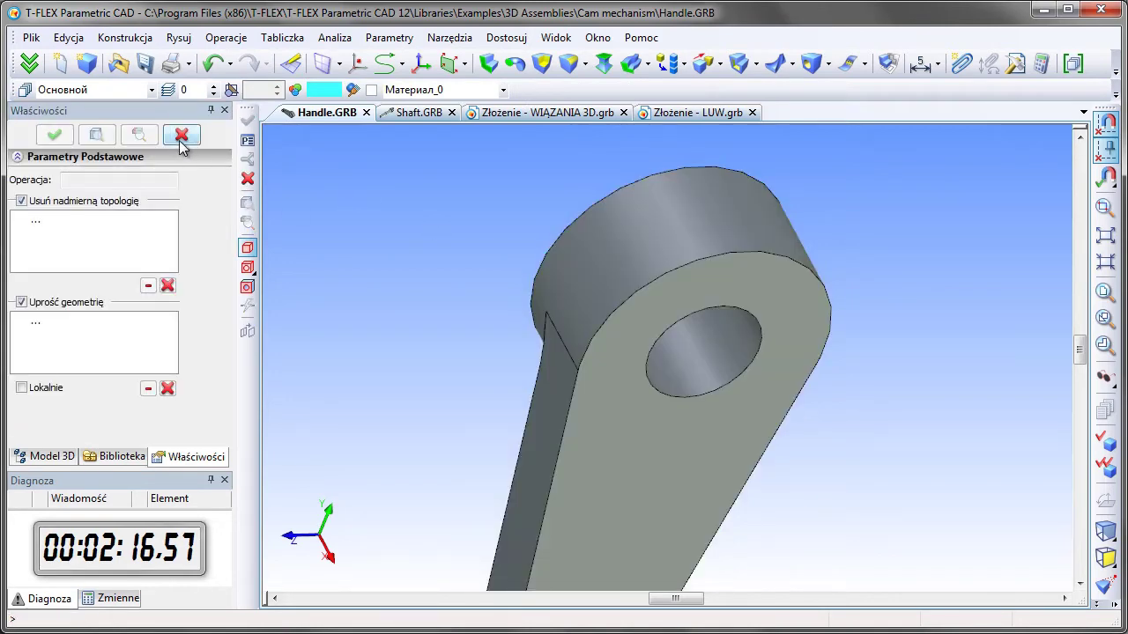
left_click(182, 135)
Step: Sketch a chord line on the handle face, offset from the hole centre, closing the flat
right_click(771, 310)
left_click(831, 327)
scroll(665, 468, "up", 3)
scroll(616, 322, "up", 3)
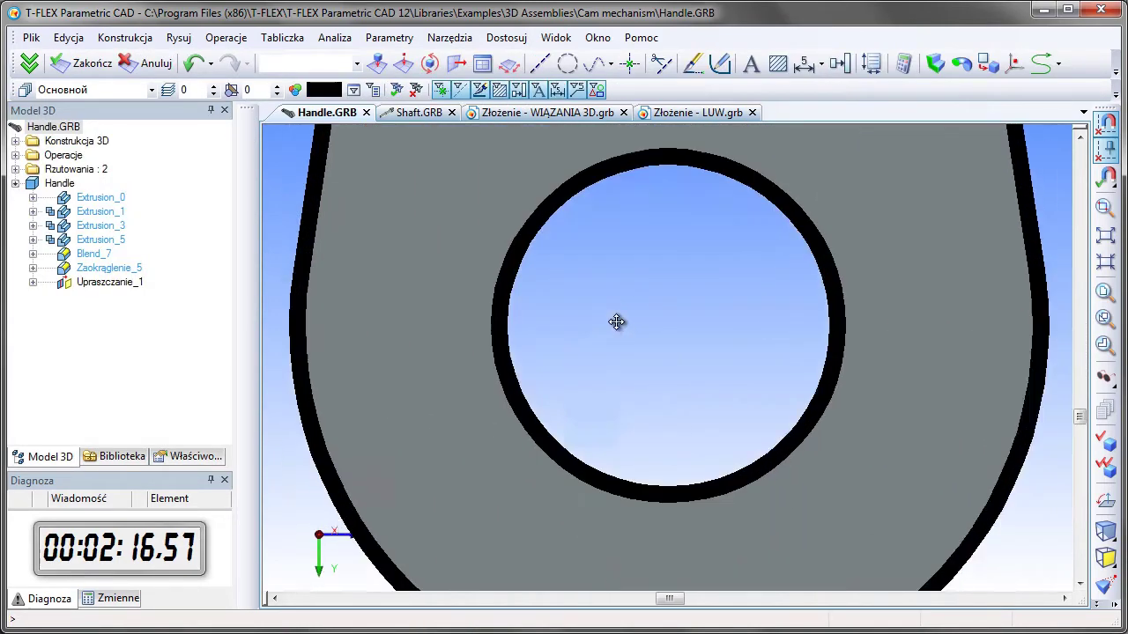
left_click(541, 65)
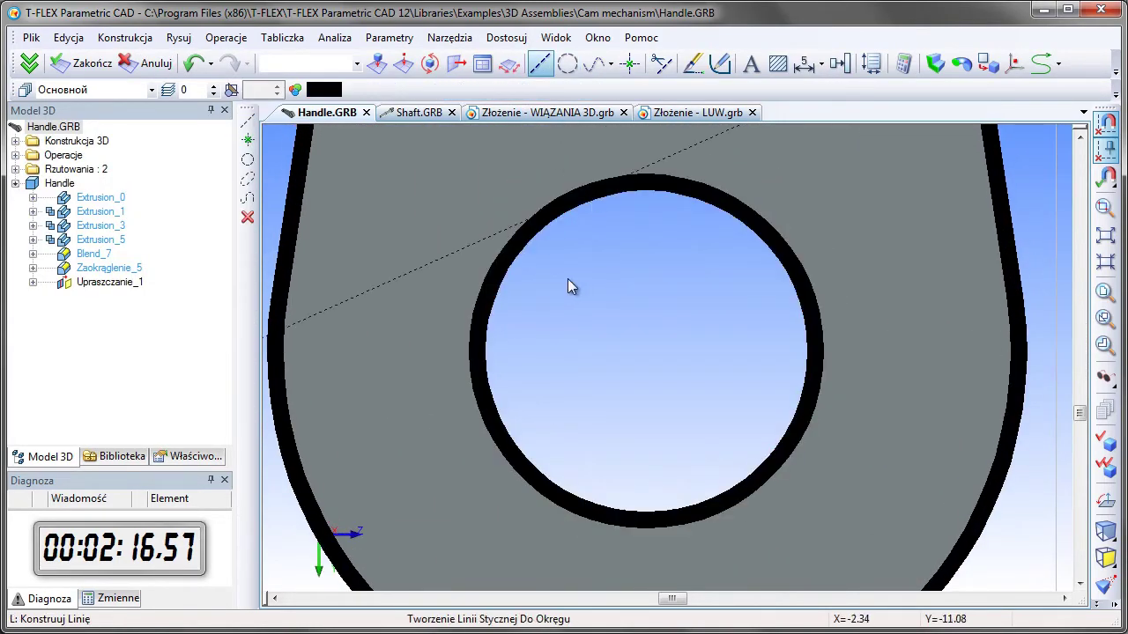
left_click(533, 227)
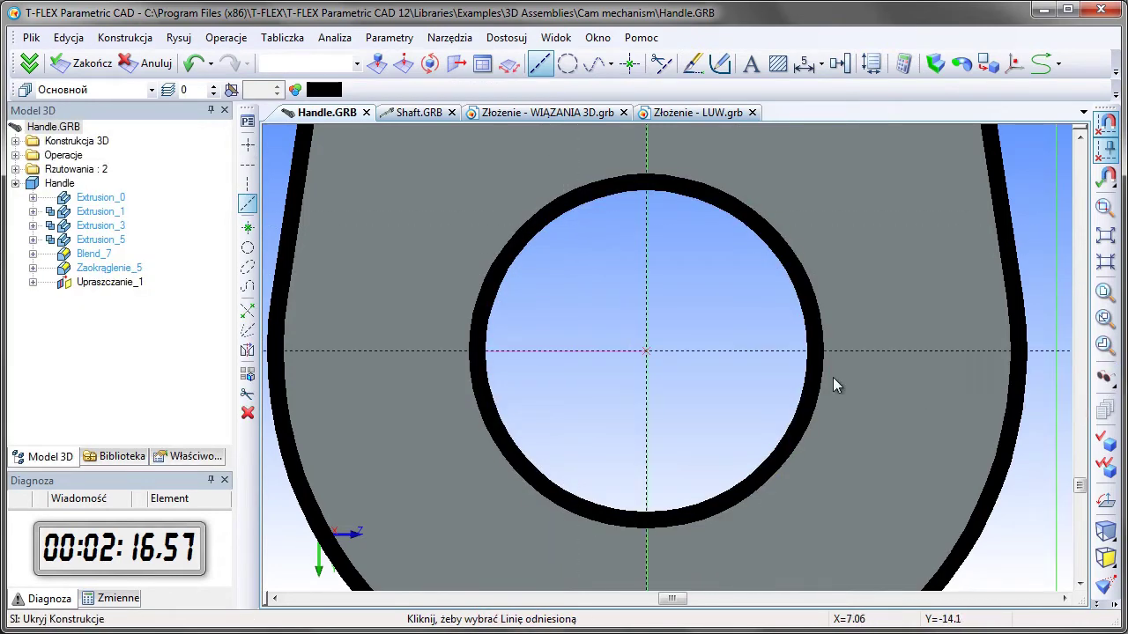
left_click(647, 275)
left_click(692, 63)
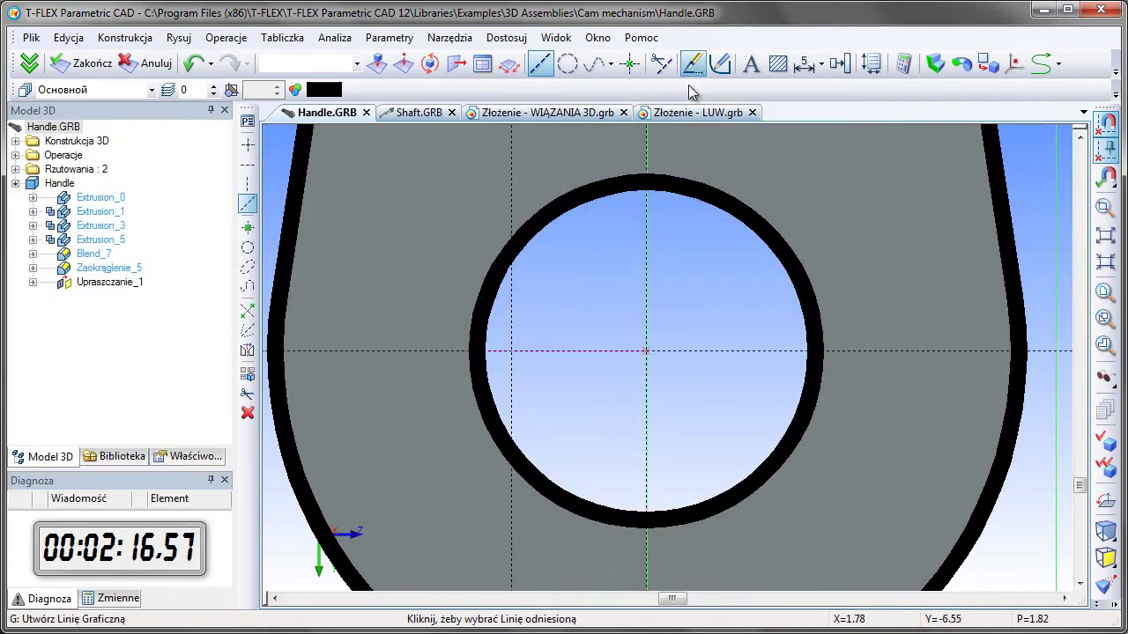
left_click(511, 247)
left_click(515, 294)
Step: Extrude the sketch Do powierzchni to the eye's top face, creating Wyciągnięcie_7
left_click(936, 63)
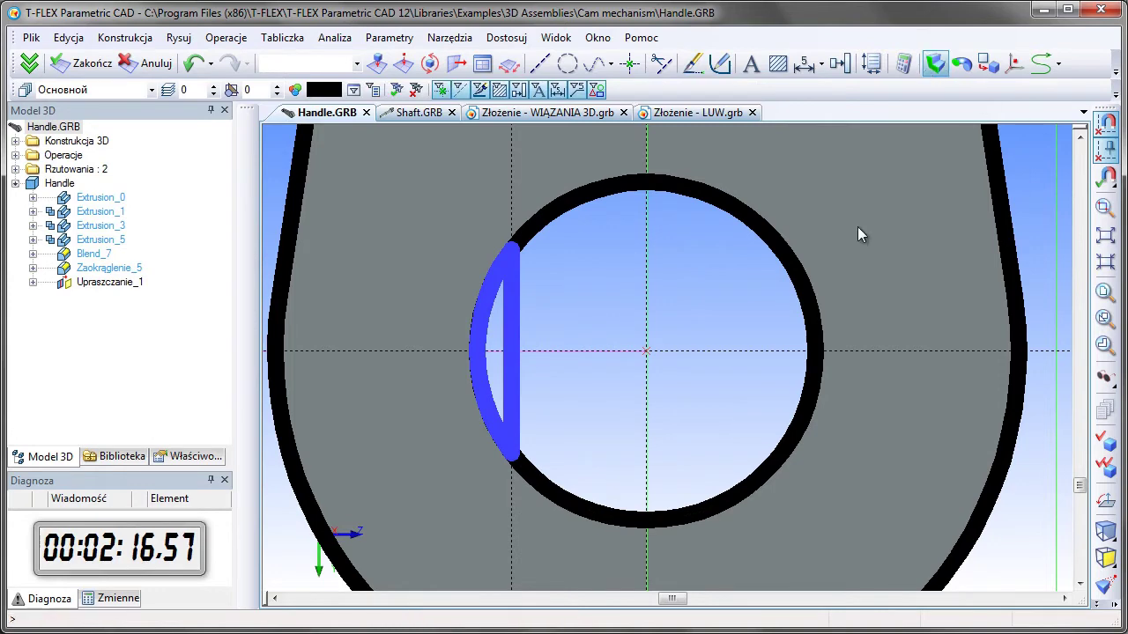
left_click(93, 191)
left_click(88, 232)
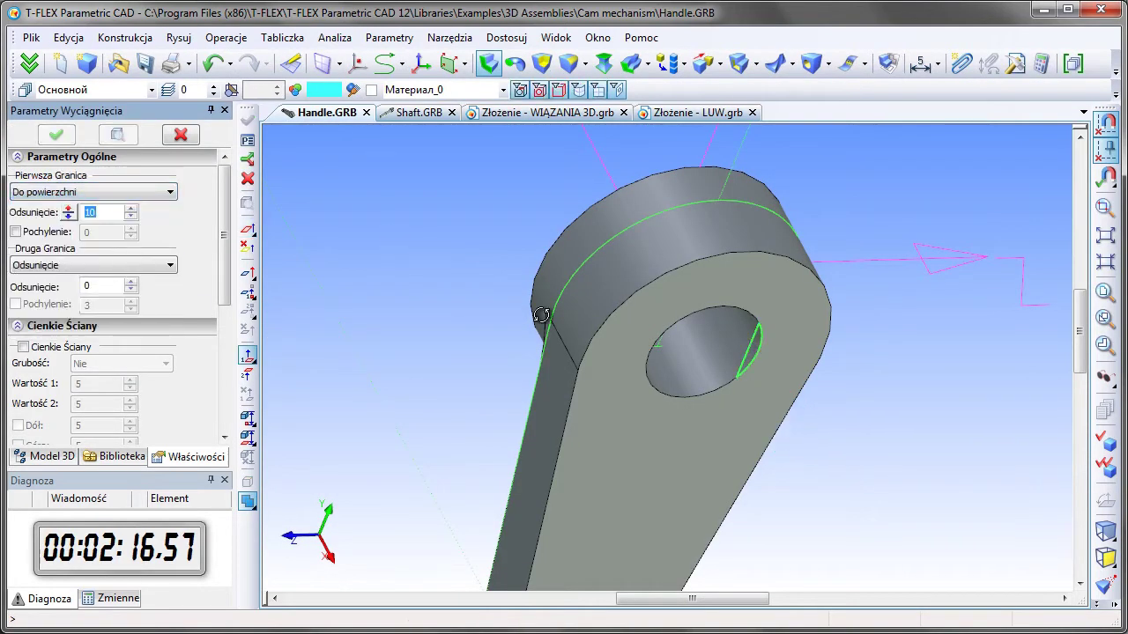
left_click(646, 287)
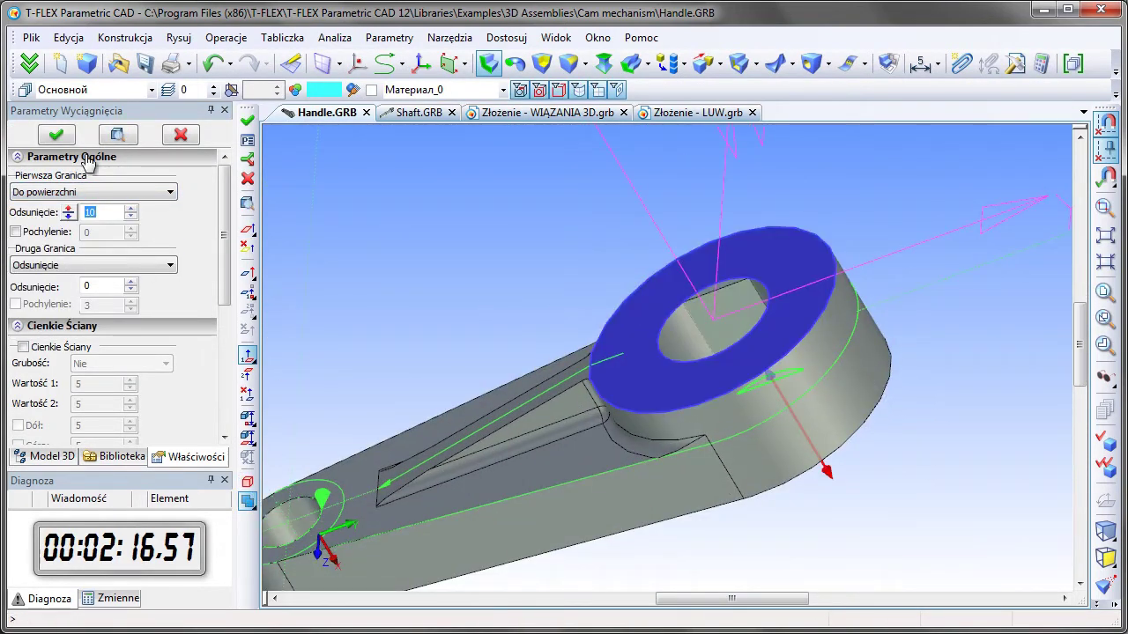
left_click(55, 134)
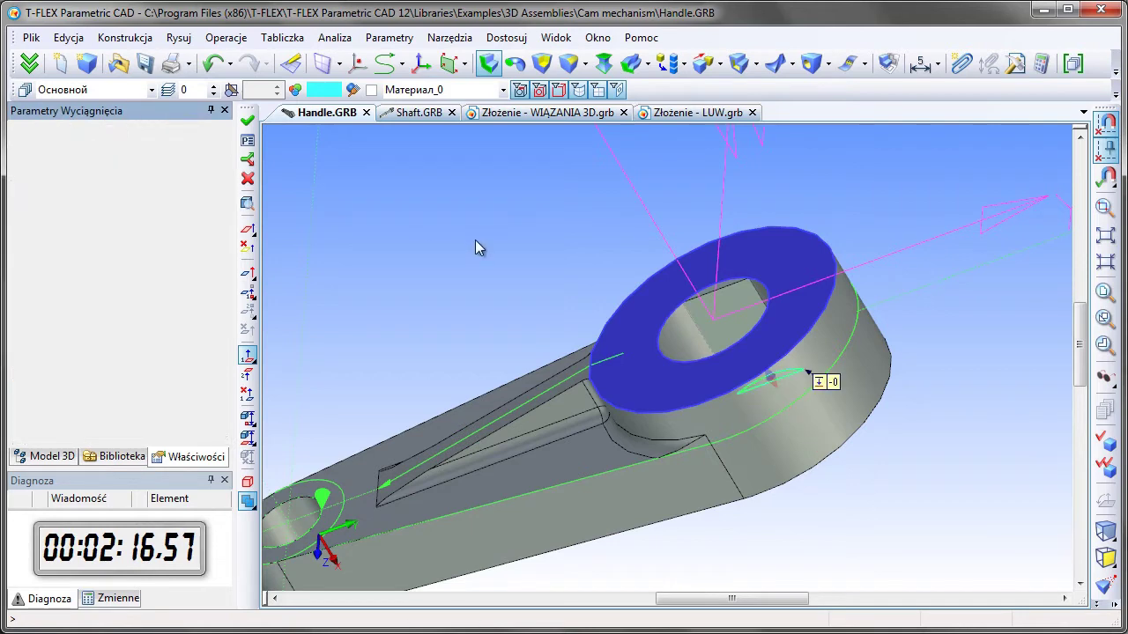
Step: Hide the construction geometry, switch to isometric view and save Handle.GRB
left_click(1100, 390)
mouse_move(802, 419)
left_mouse_down()
mouse_move(699, 272)
mouse_move(694, 389)
left_mouse_up()
left_click(1105, 558)
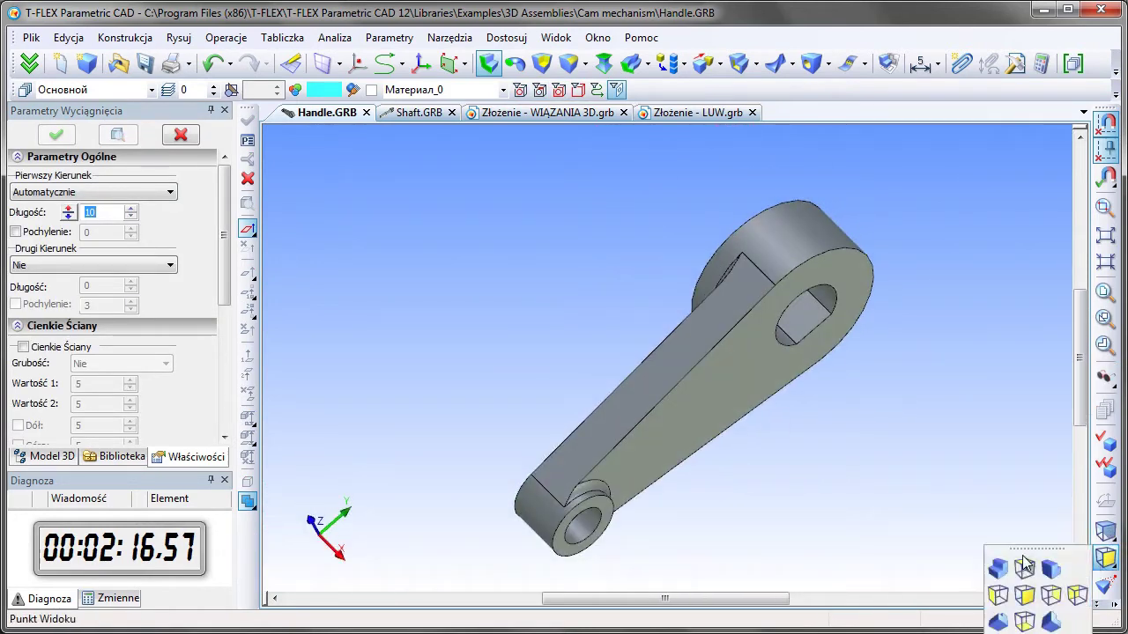
left_click(1025, 566)
left_click(147, 67)
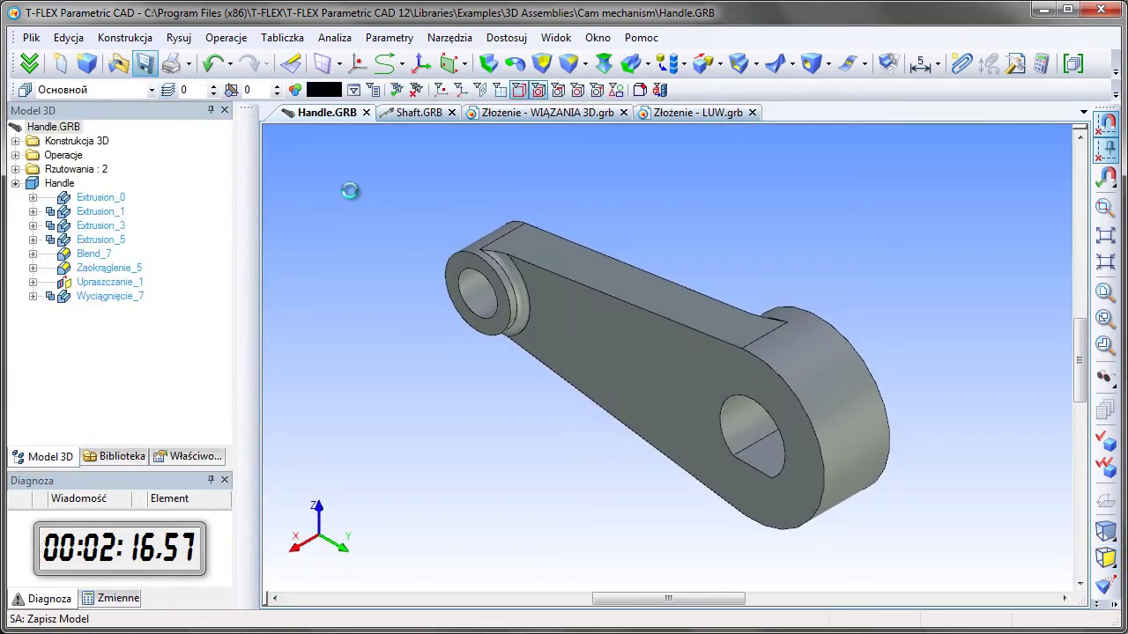
Step: Update the 3D-constraint assembly with the modified parts and review its errors and constraints Wiązanie_12, Wiązanie_19
left_click(548, 113)
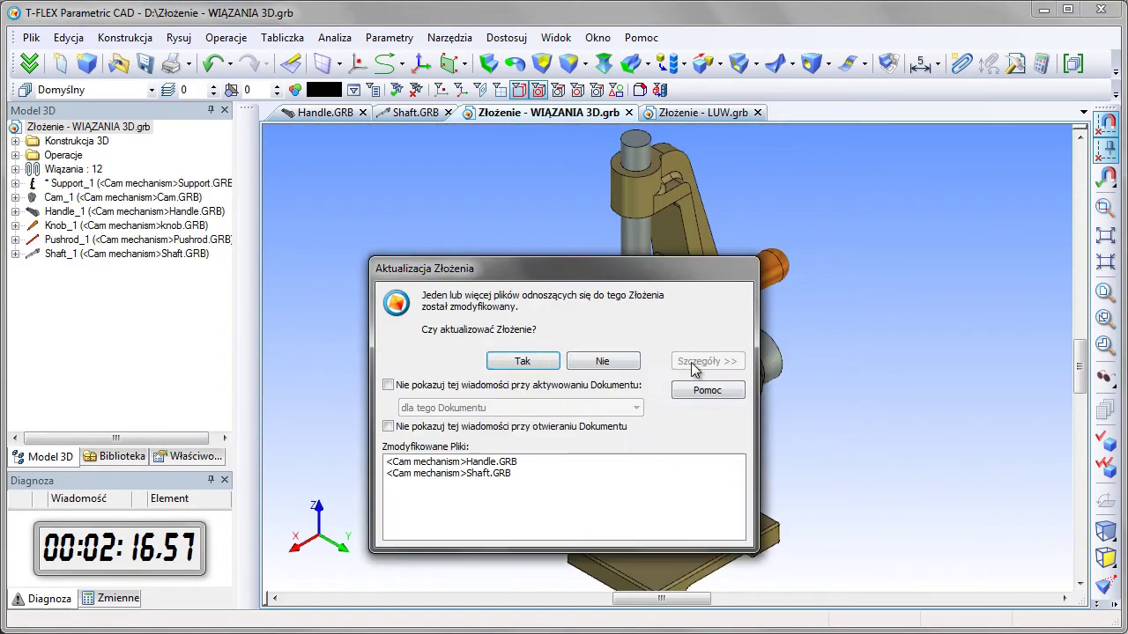
left_click(470, 477)
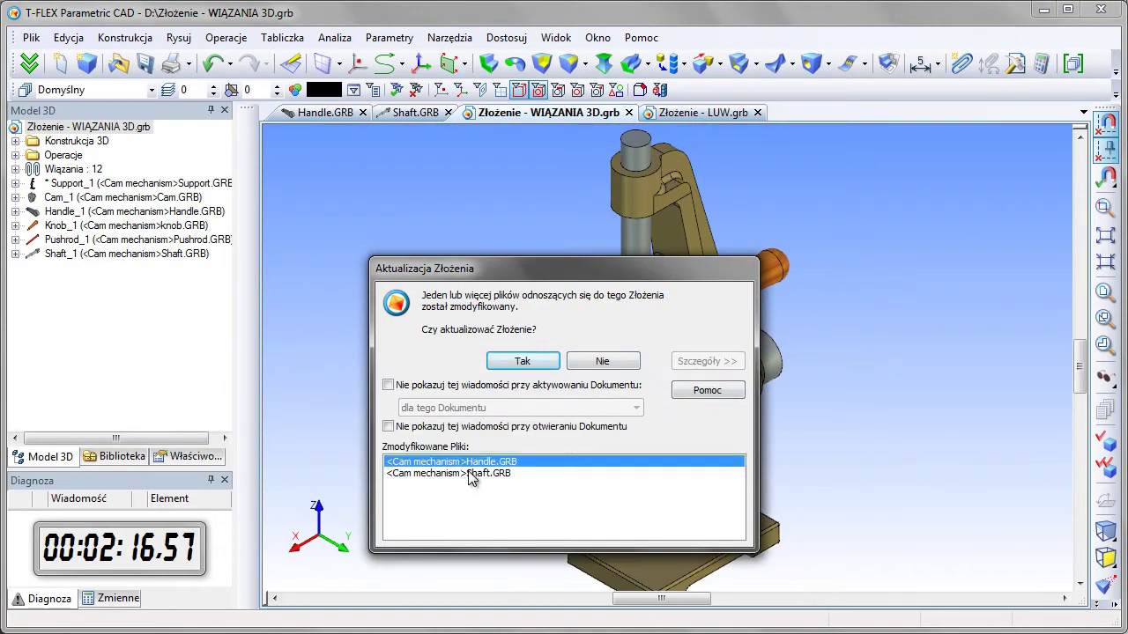
left_click(524, 362)
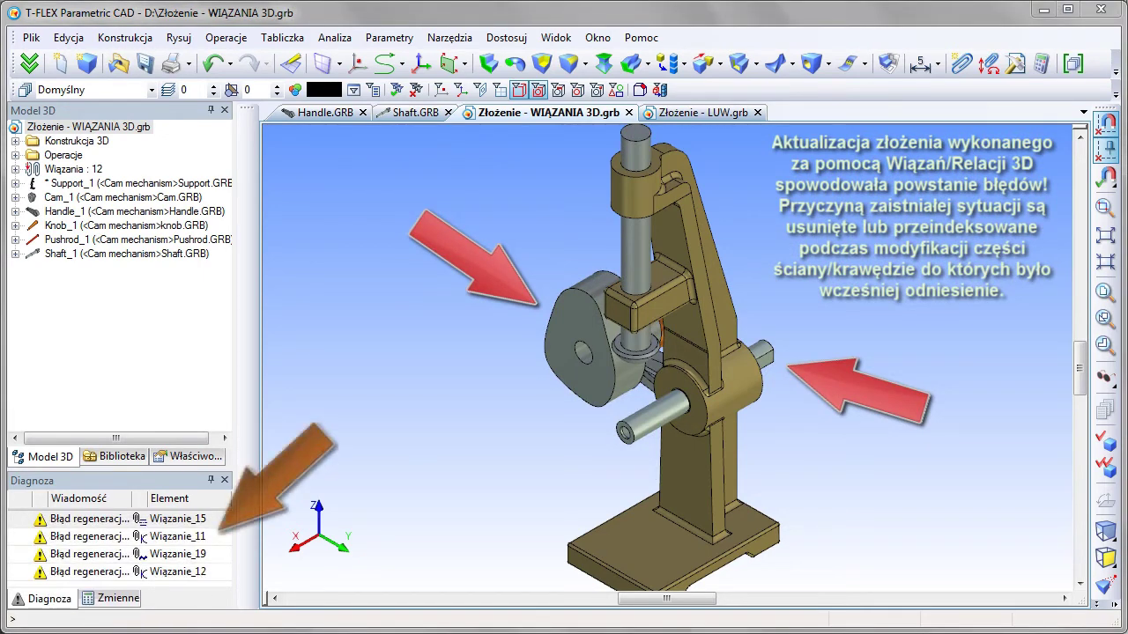
left_click_drag(167, 526, 134, 575)
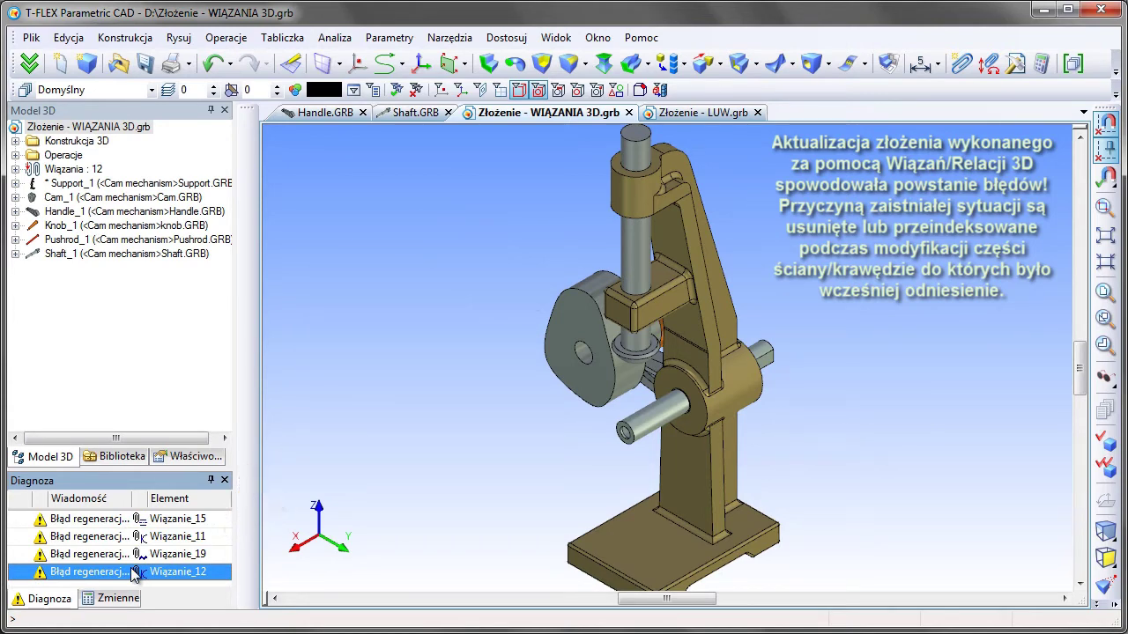
left_click(15, 170)
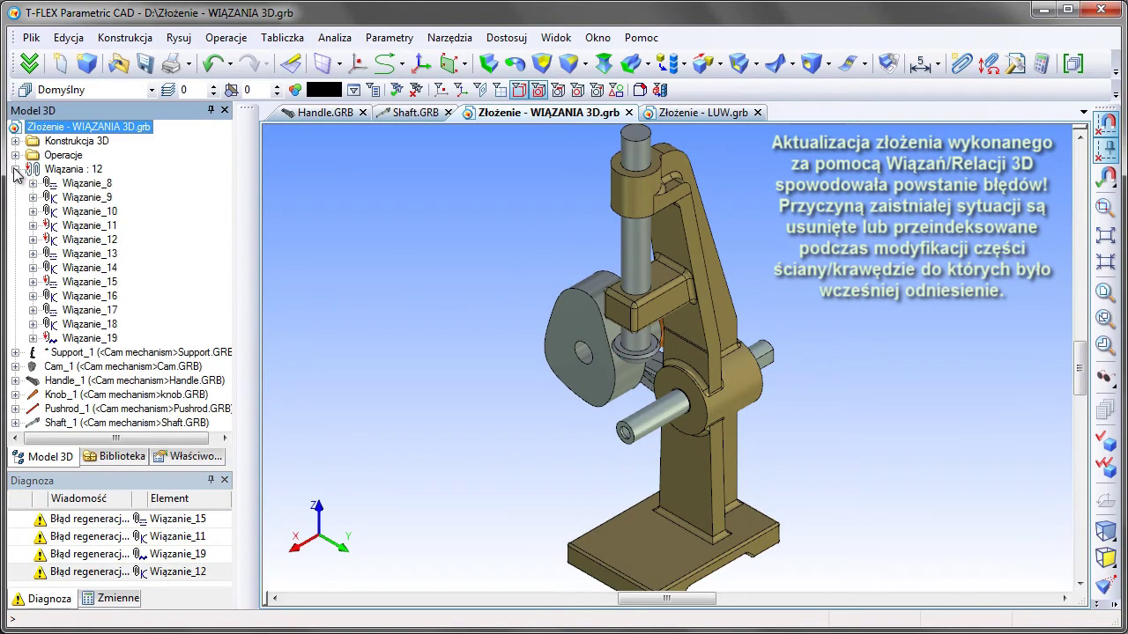
left_click(89, 240)
left_click(89, 338)
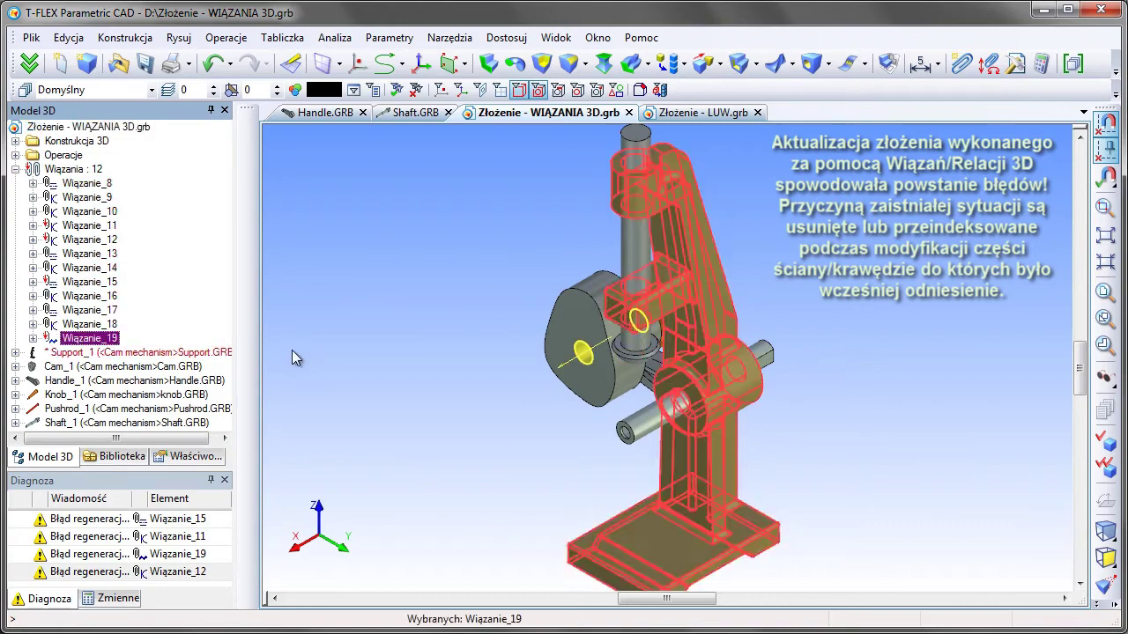
left_click(15, 169)
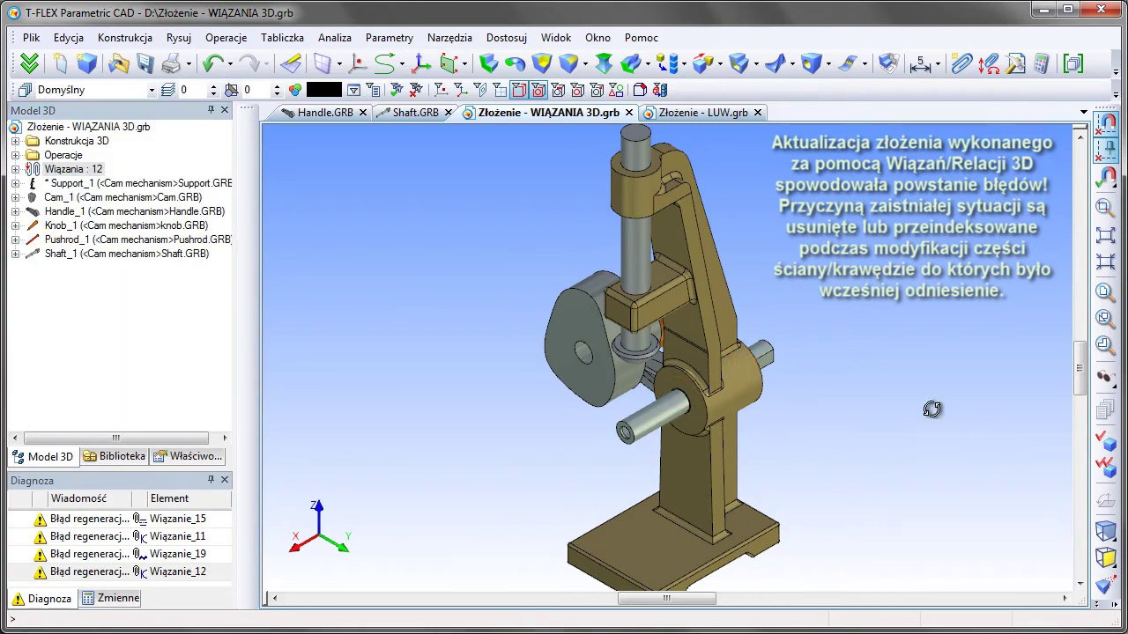
Step: Test Move Linked Components by swinging the handle, cancel it, and switch to Złożenie - LUW.grb
mouse_move(934, 409)
middle_mouse_down()
mouse_move(888, 152)
mouse_move(917, 264)
middle_mouse_up()
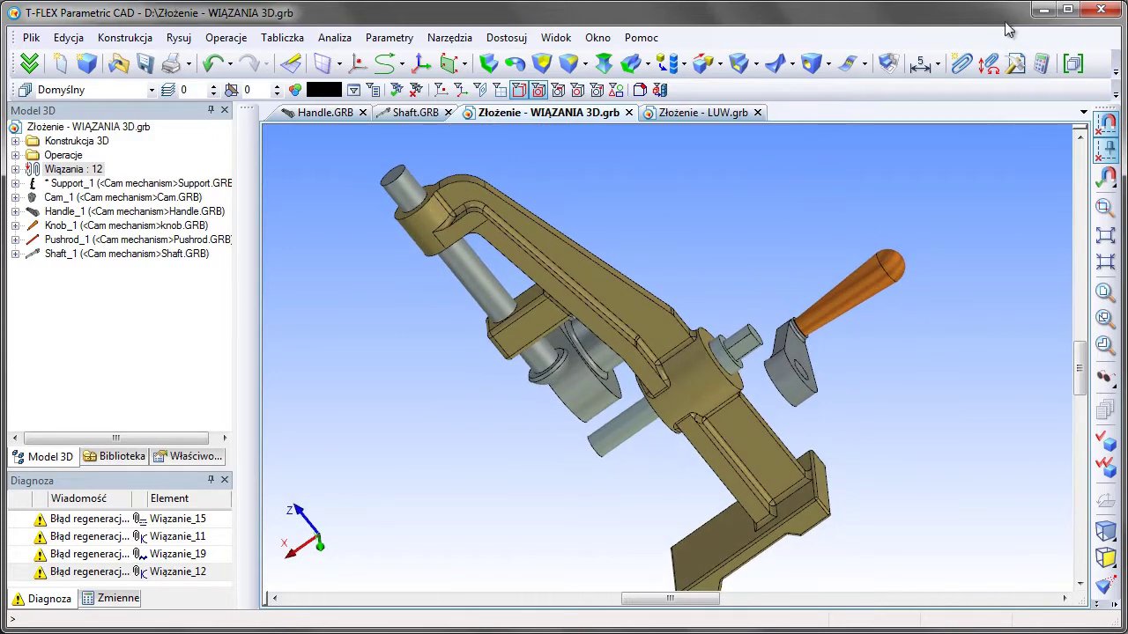
left_click(988, 63)
left_click_drag(681, 223, 698, 490)
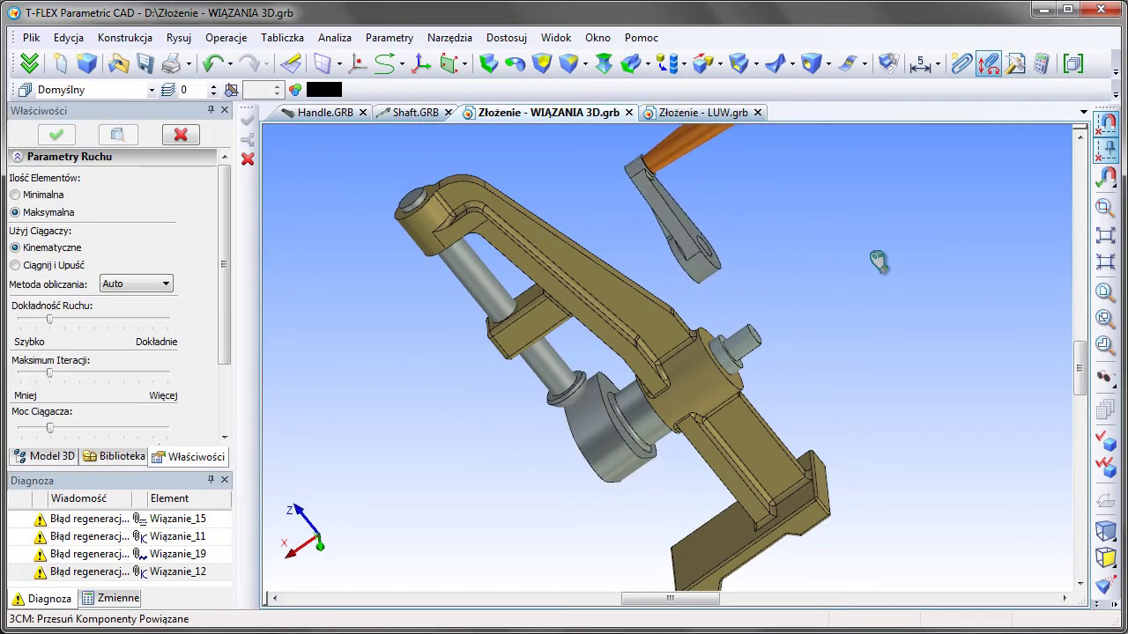
left_click(182, 137)
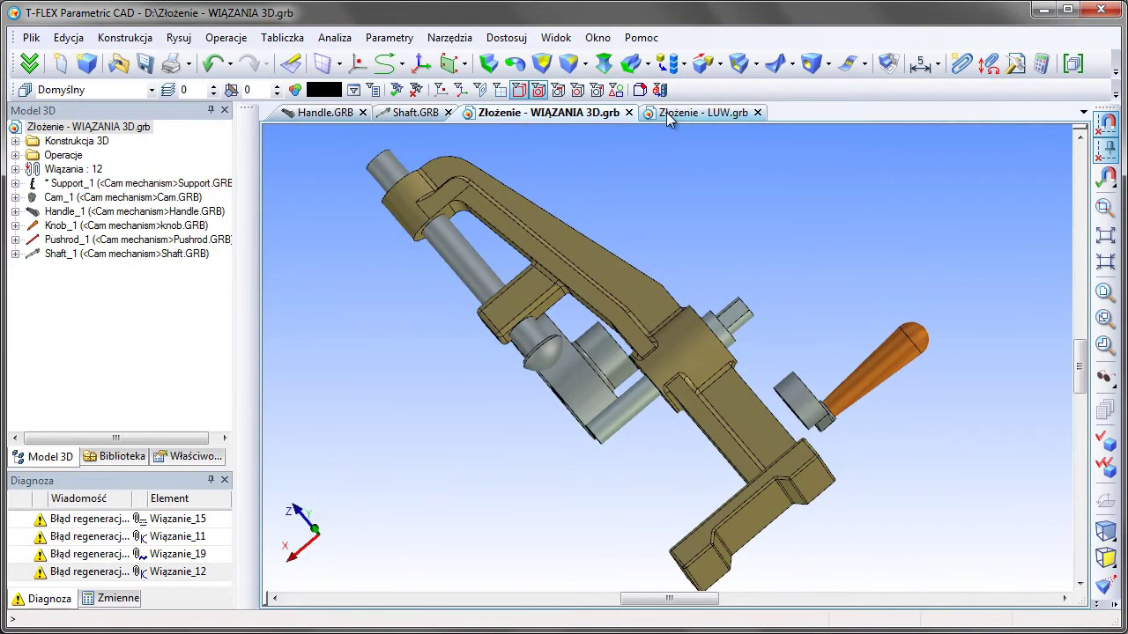
left_click(670, 118)
Step: Accept updating the LUW assembly with the modified Shaft part and expand its constraints node
left_click(687, 363)
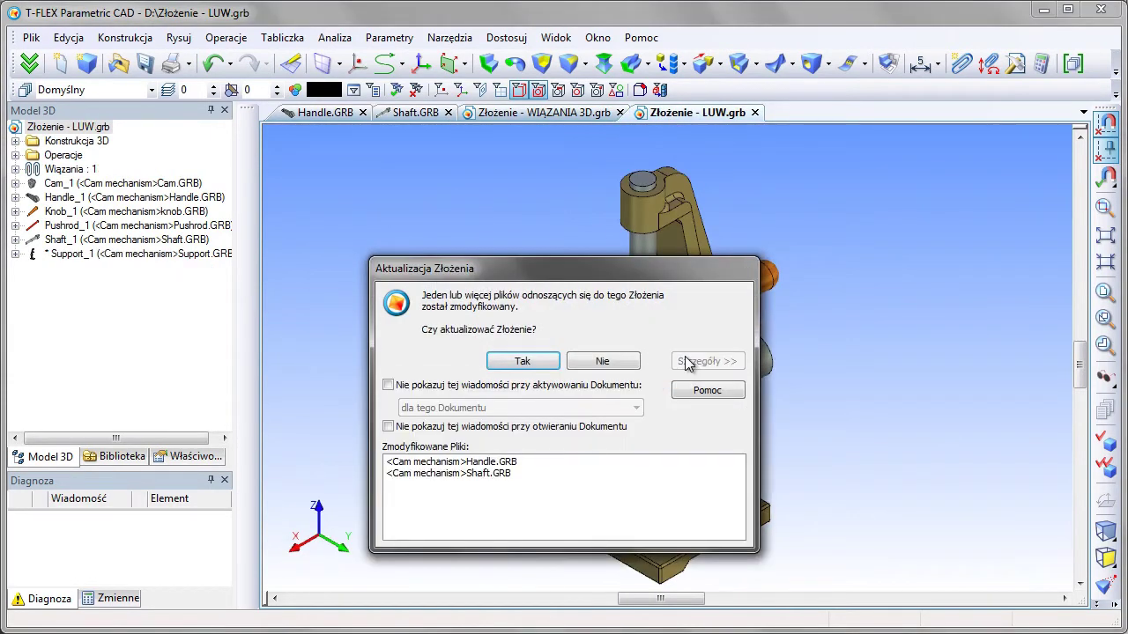
left_click(515, 475)
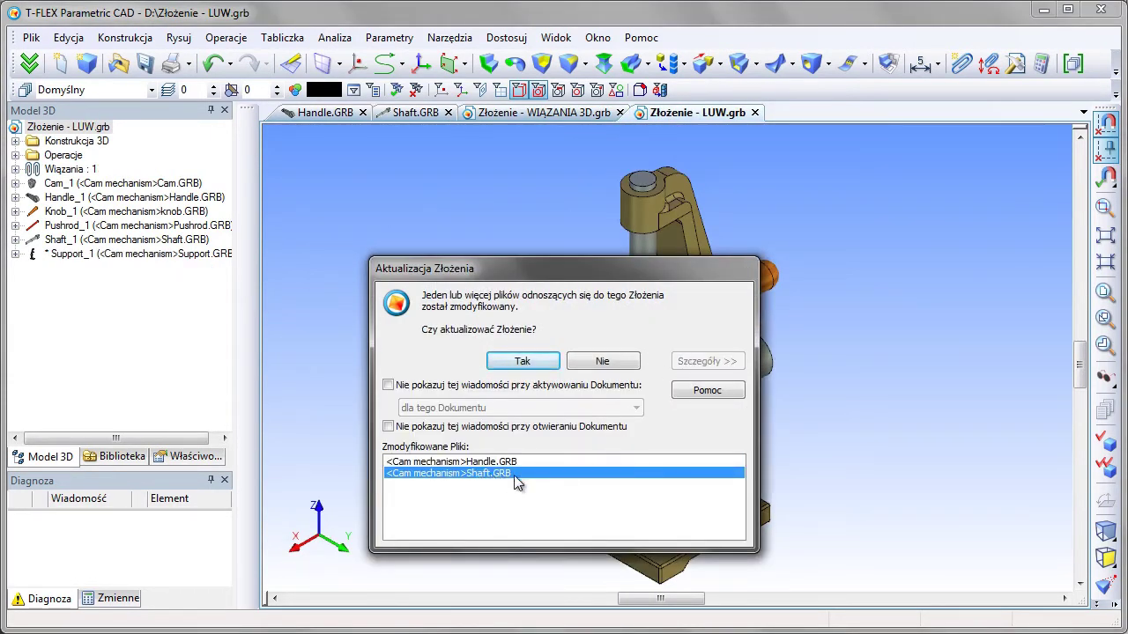
left_click(528, 362)
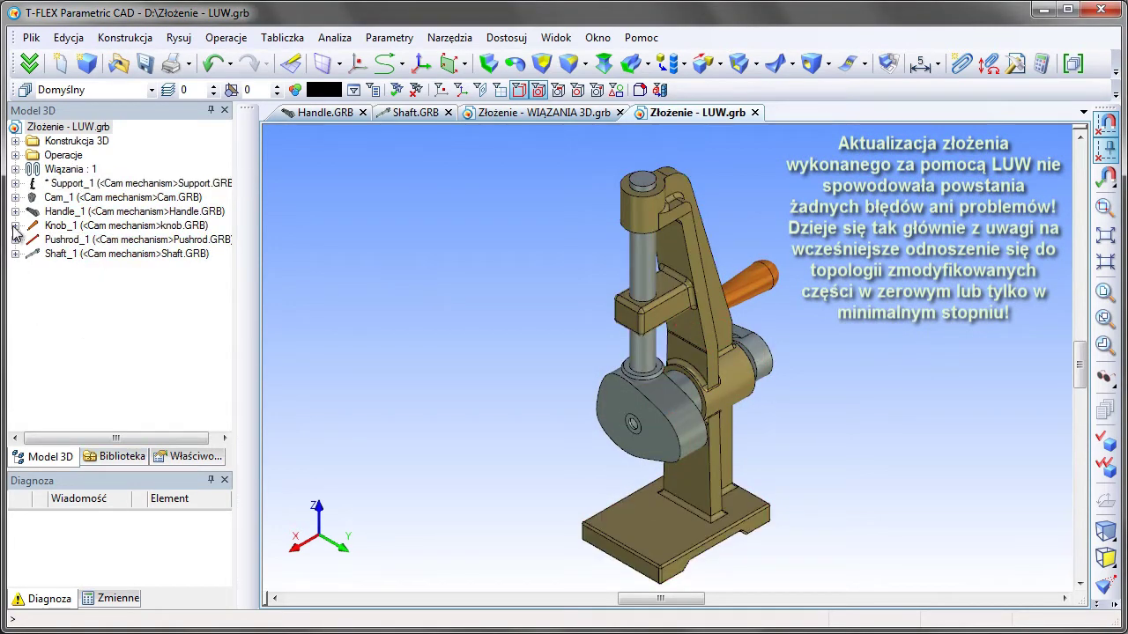
left_click(15, 169)
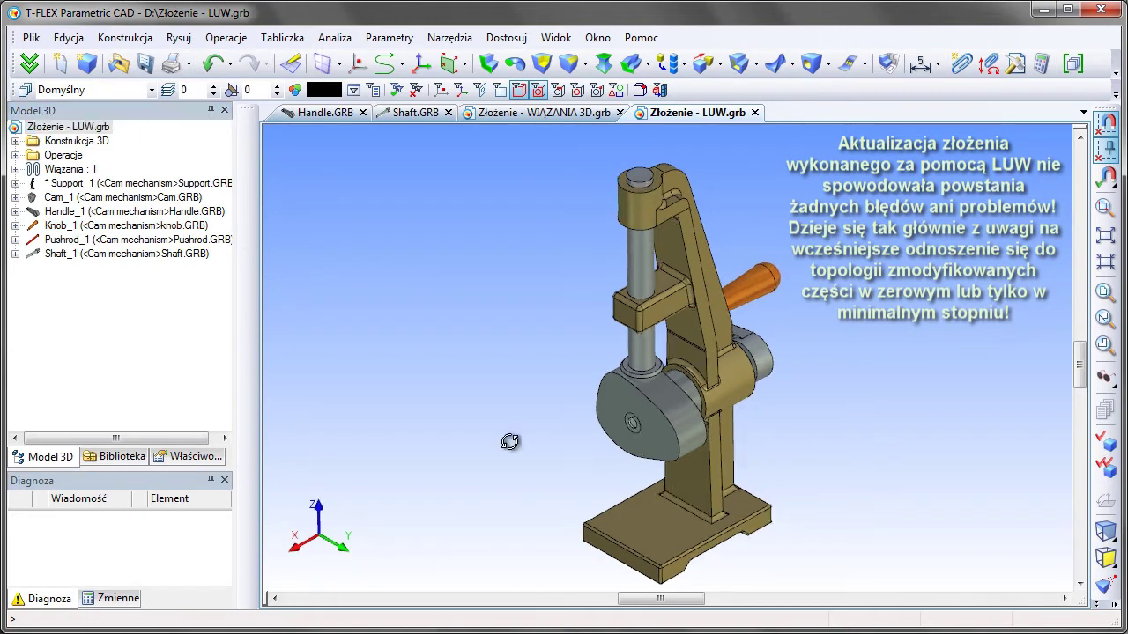
Step: Swing the crank with Move Linked Components to test it, then set a front axonometric view
right_click_drag(511, 443, 546, 496)
left_click(988, 64)
left_click_drag(869, 333, 397, 476)
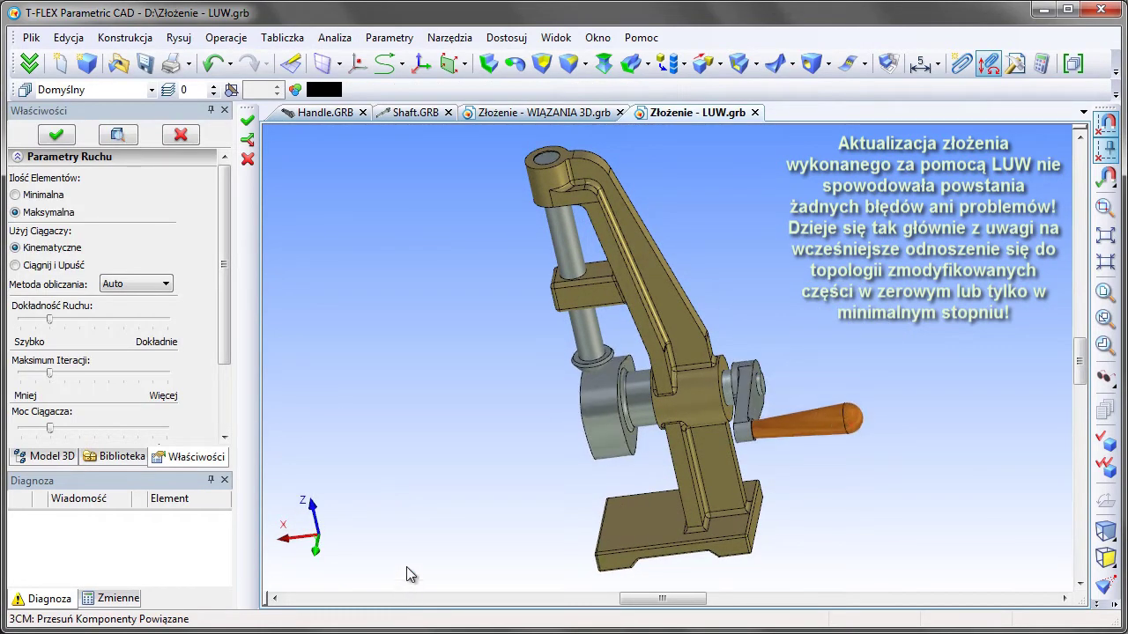
right_click_drag(407, 567, 194, 114)
left_click(183, 135)
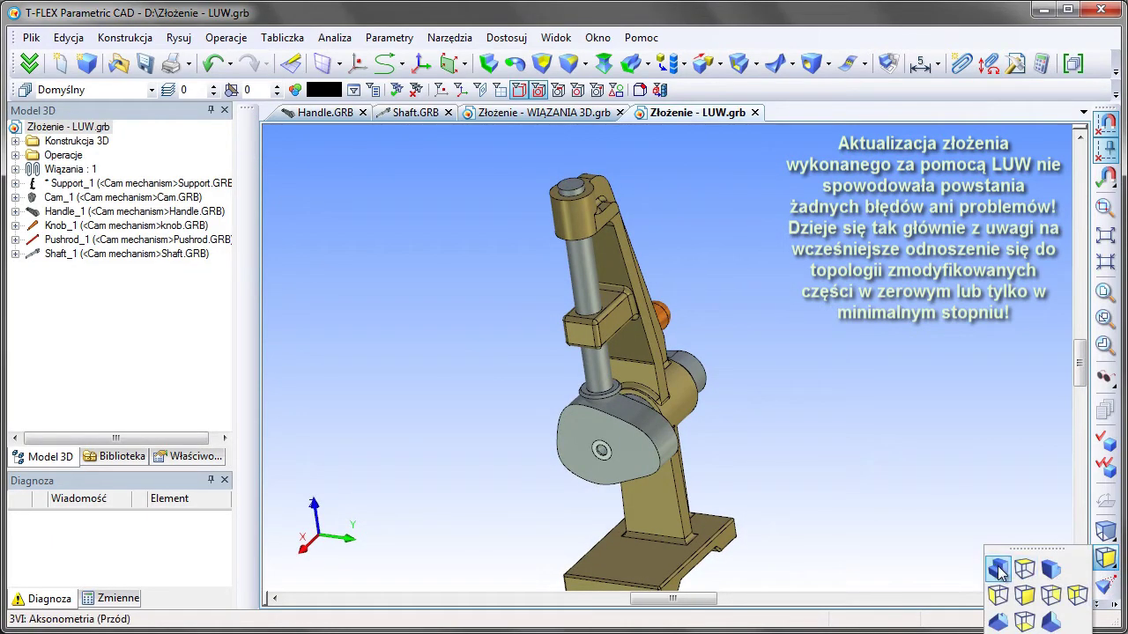
left_click_drag(1108, 568, 1026, 570)
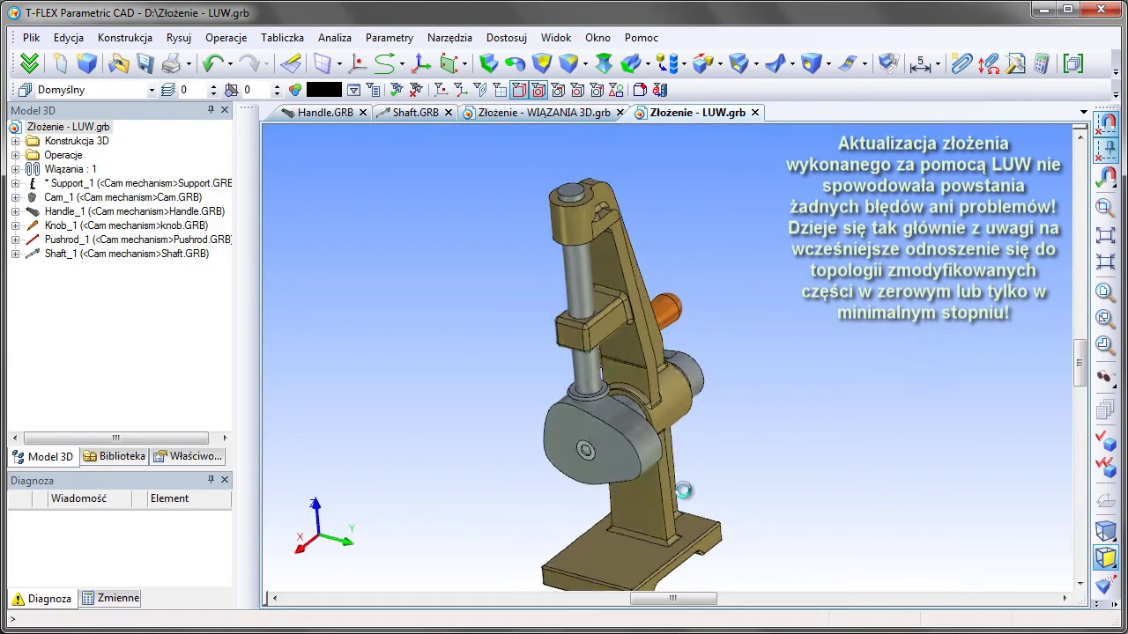
left_click(528, 112)
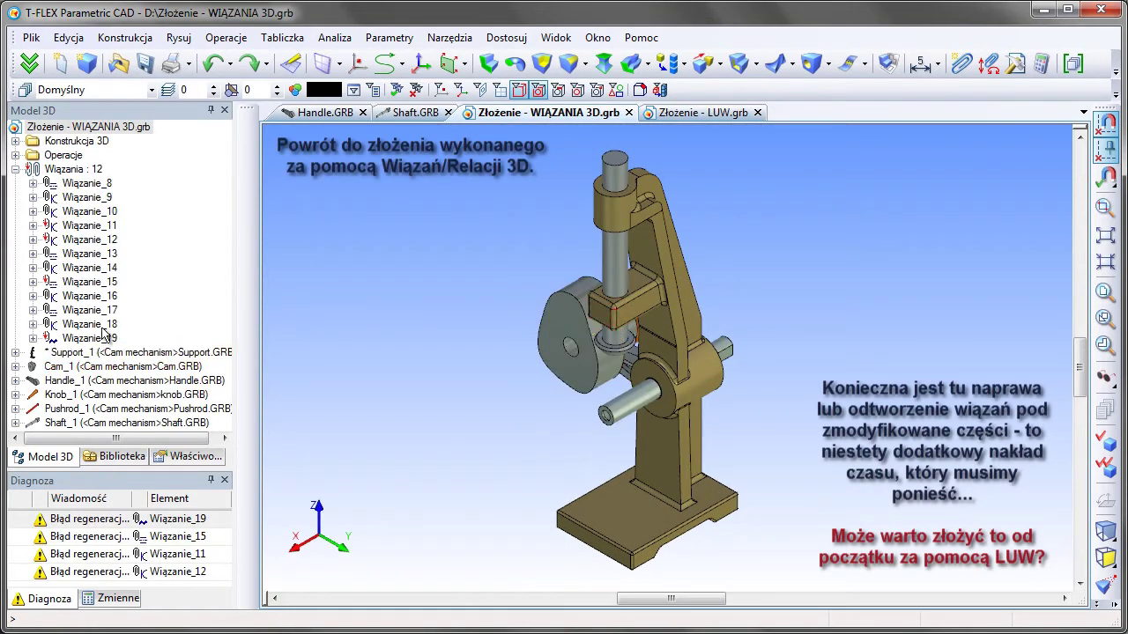
Step: Delete the broken constraints Wiązanie_11, Wiązanie_12 and Wiązanie_15
right_click(89, 230)
left_click(127, 233)
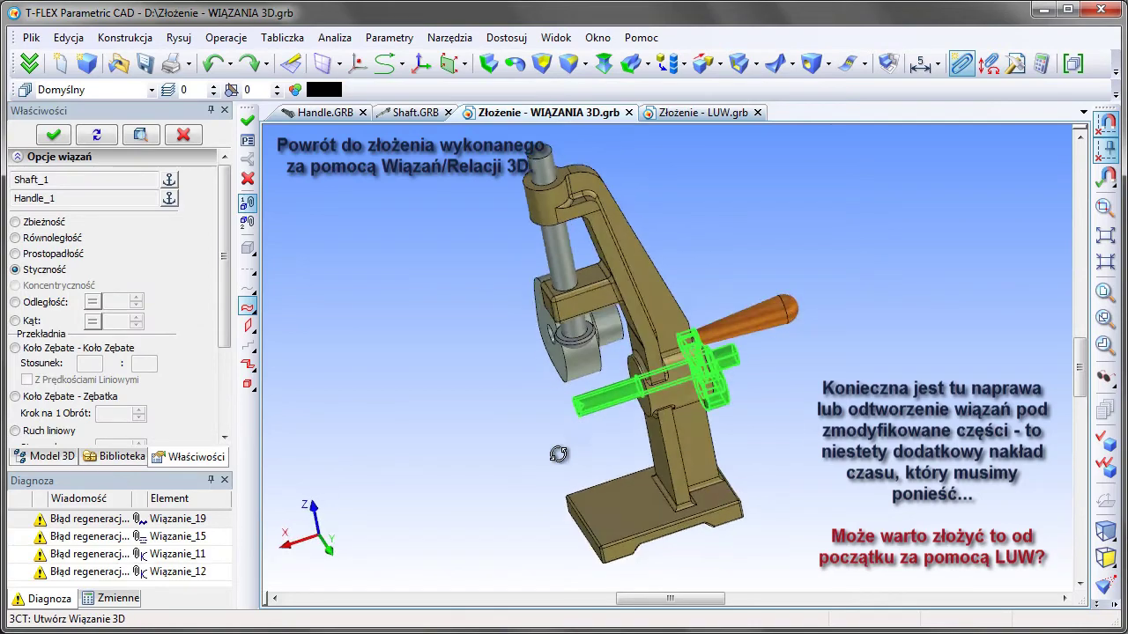
right_click_drag(558, 454, 520, 396)
key("Escape")
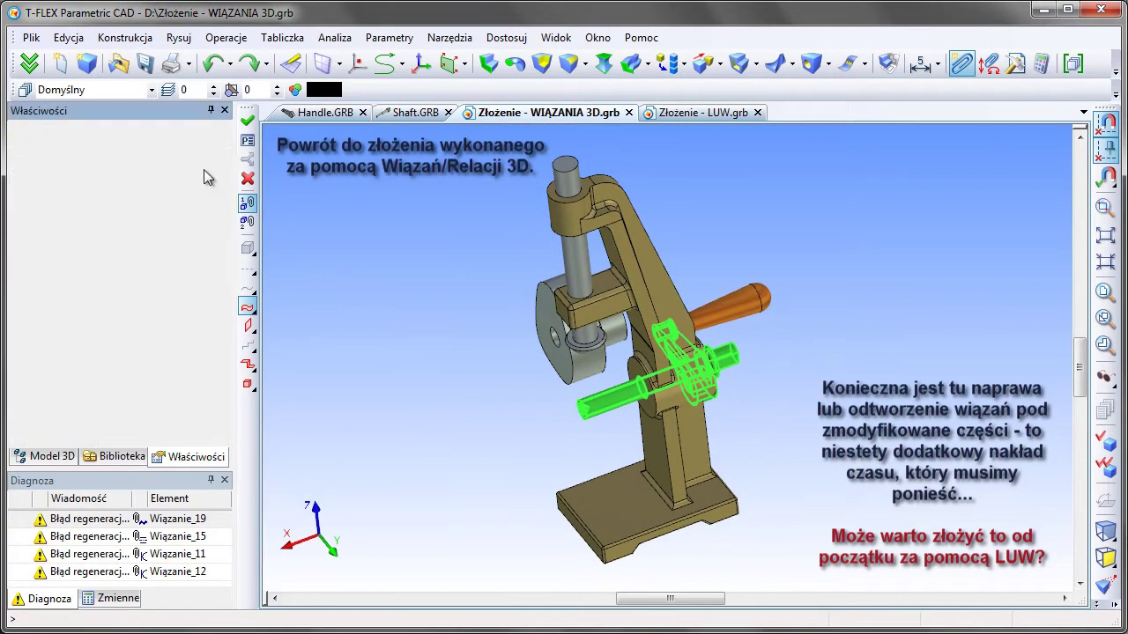
right_click(91, 226)
key("Escape")
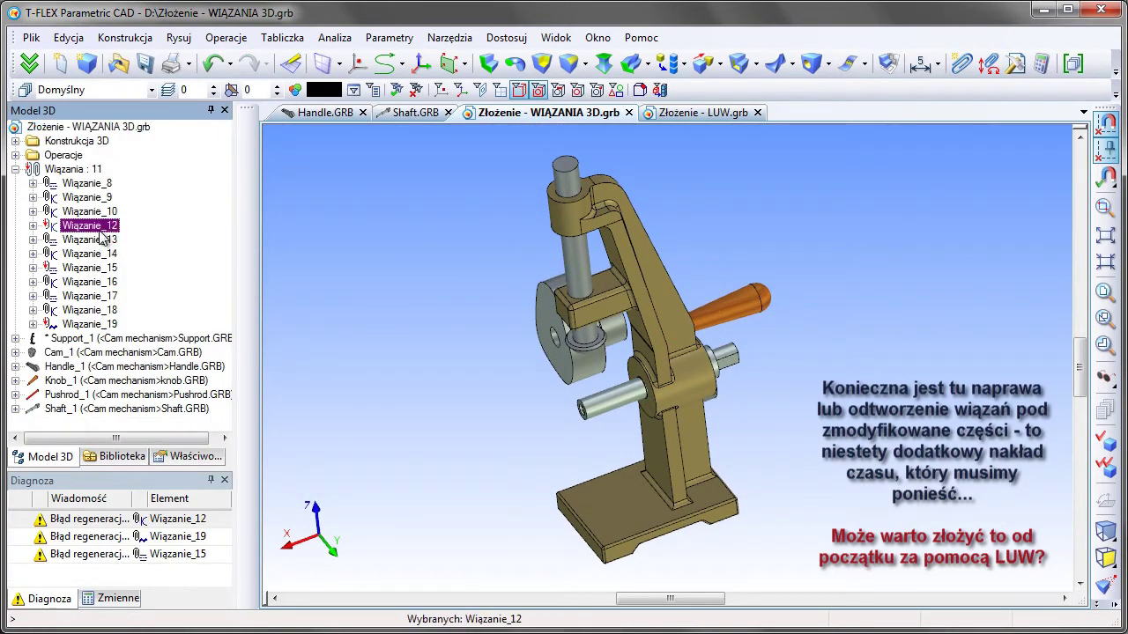
right_click(92, 226)
left_click(145, 261)
right_click(92, 253)
left_click(146, 285)
Step: Edit Wiązanie_19 so it references the shaft's end edge
left_click(105, 298)
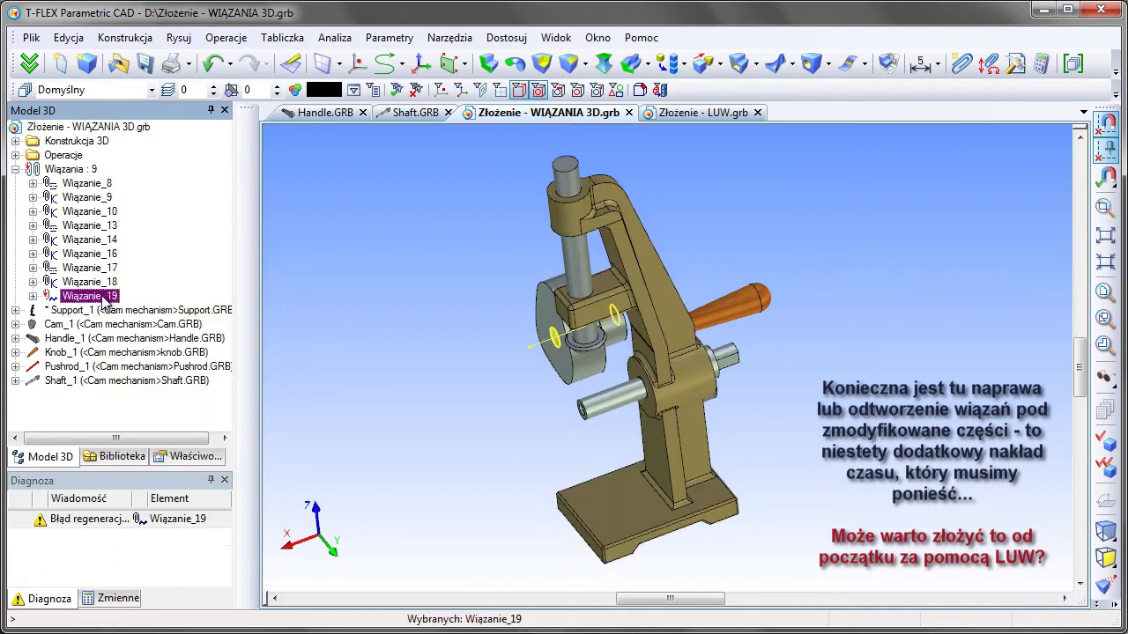
right_click(105, 302)
left_click(141, 311)
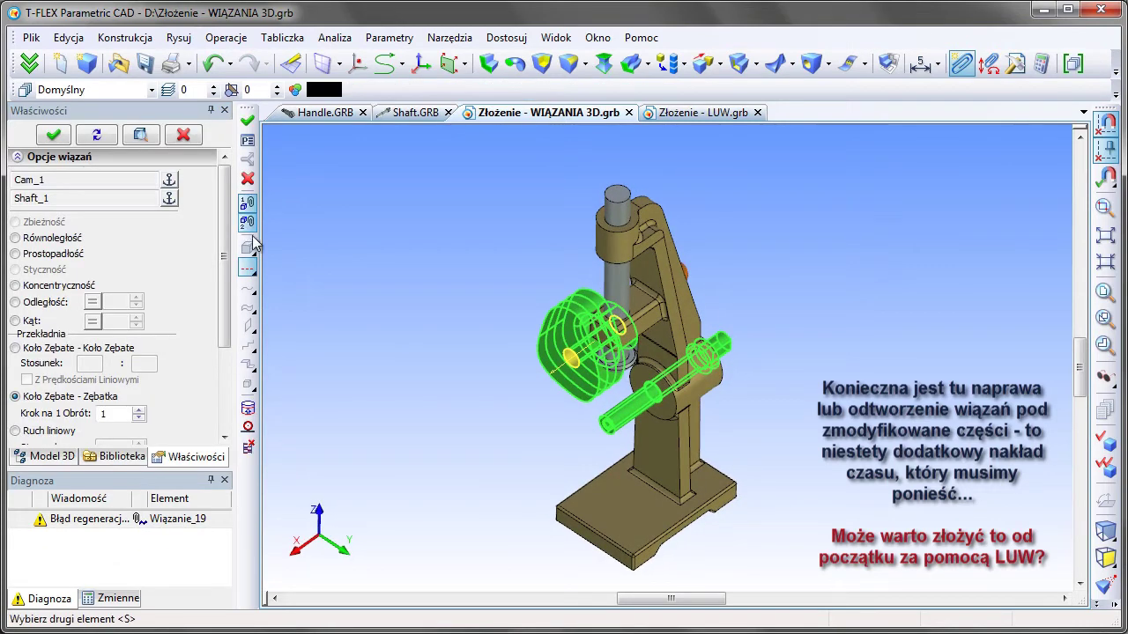
scroll(599, 436, "up", 3)
scroll(635, 439, "up", 2)
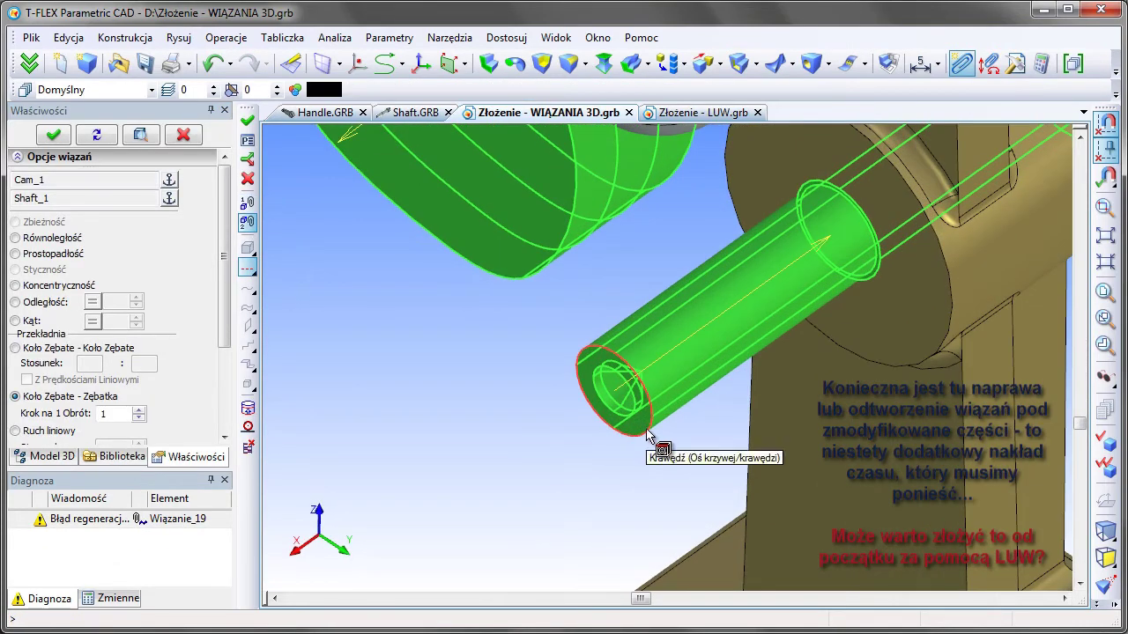
left_click(648, 432)
scroll(582, 441, "down", 3)
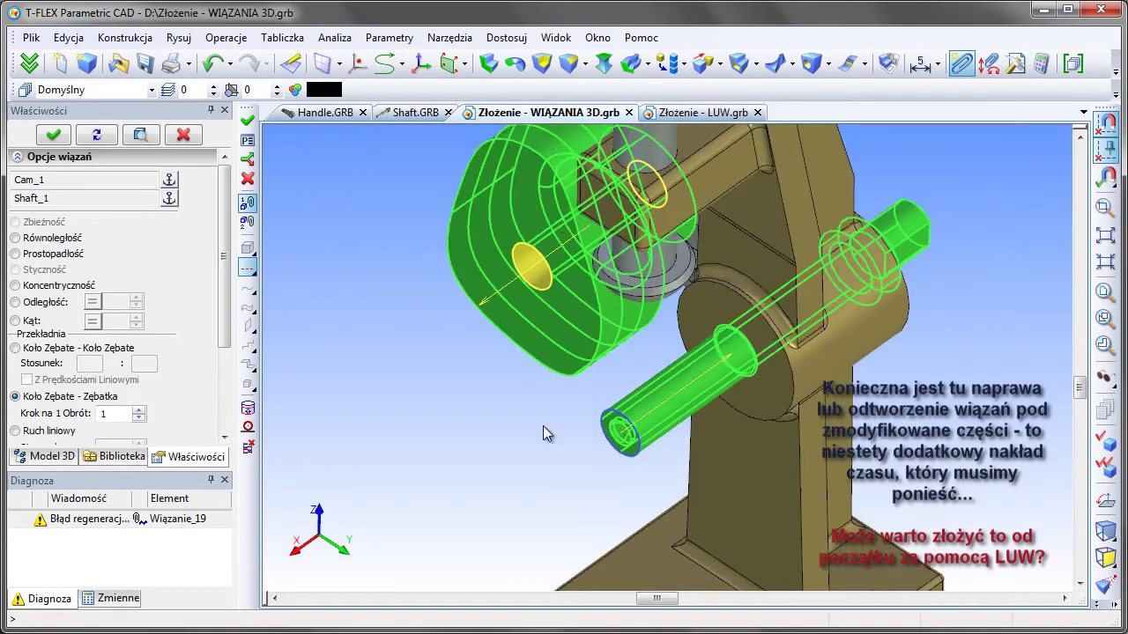
scroll(543, 425, "down", 2)
scroll(490, 442, "down", 2)
Step: Add a Koncentryczność constraint between the cam bore and the shaft using 3ct
key("3")
key("c")
key("t")
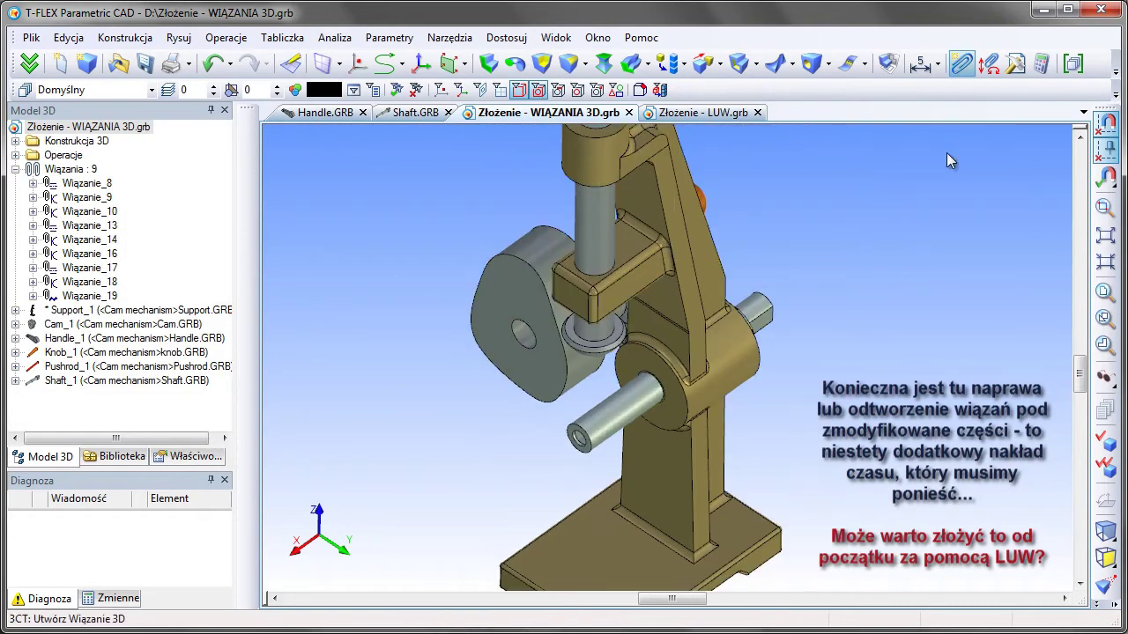
left_click(506, 343)
left_click(603, 418)
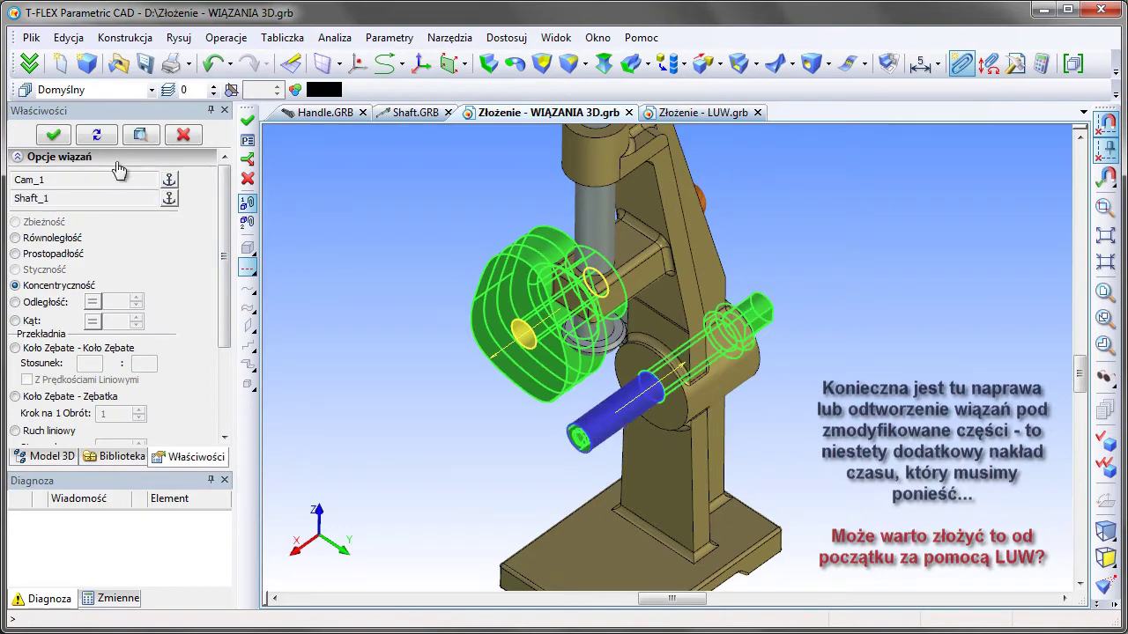
middle_click_drag(899, 364, 752, 361)
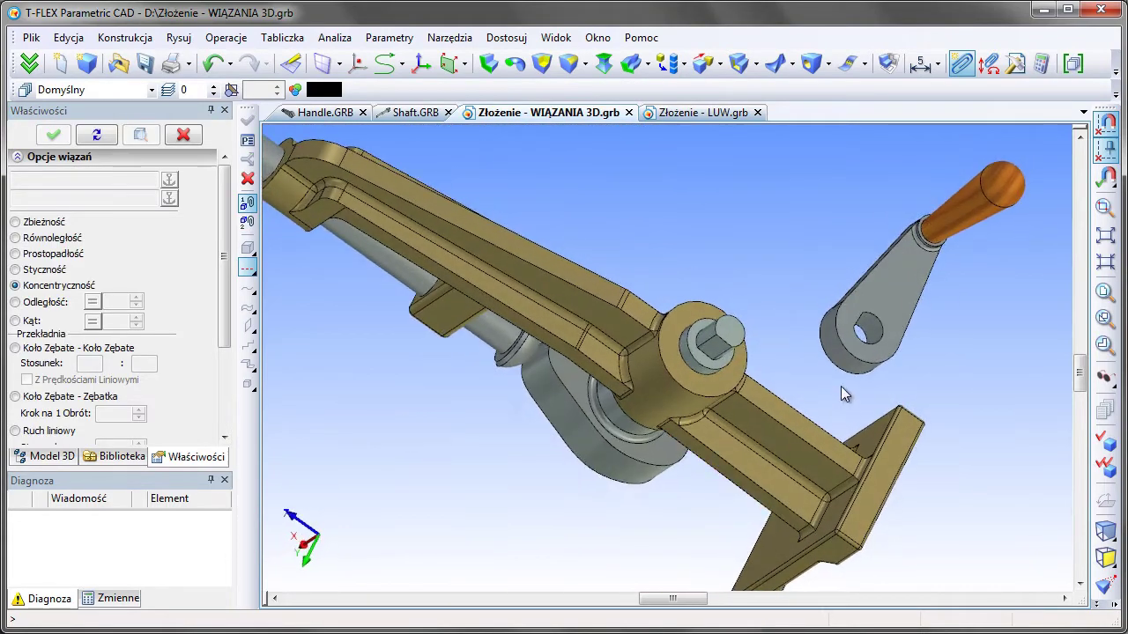
Step: Add a parallelism constraint between the Shaft_1 end face and the Handle_1 face
left_click(53, 245)
scroll(608, 361, "up", 3)
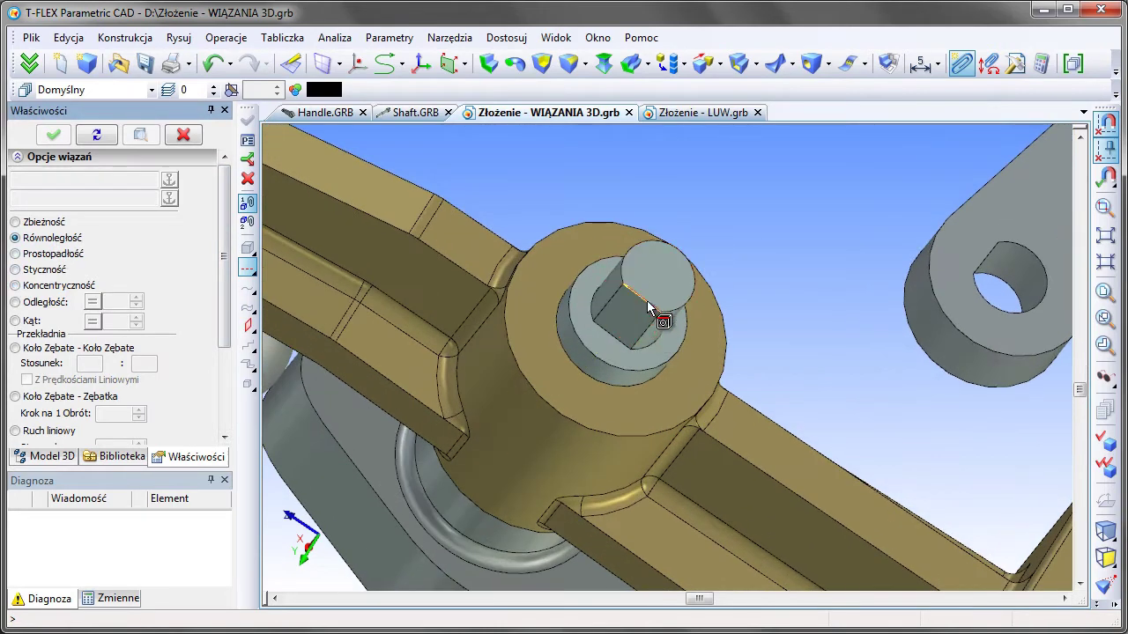
left_click(250, 326)
left_click(618, 327)
scroll(618, 327, "down", 3)
middle_click_drag(618, 327, 793, 300)
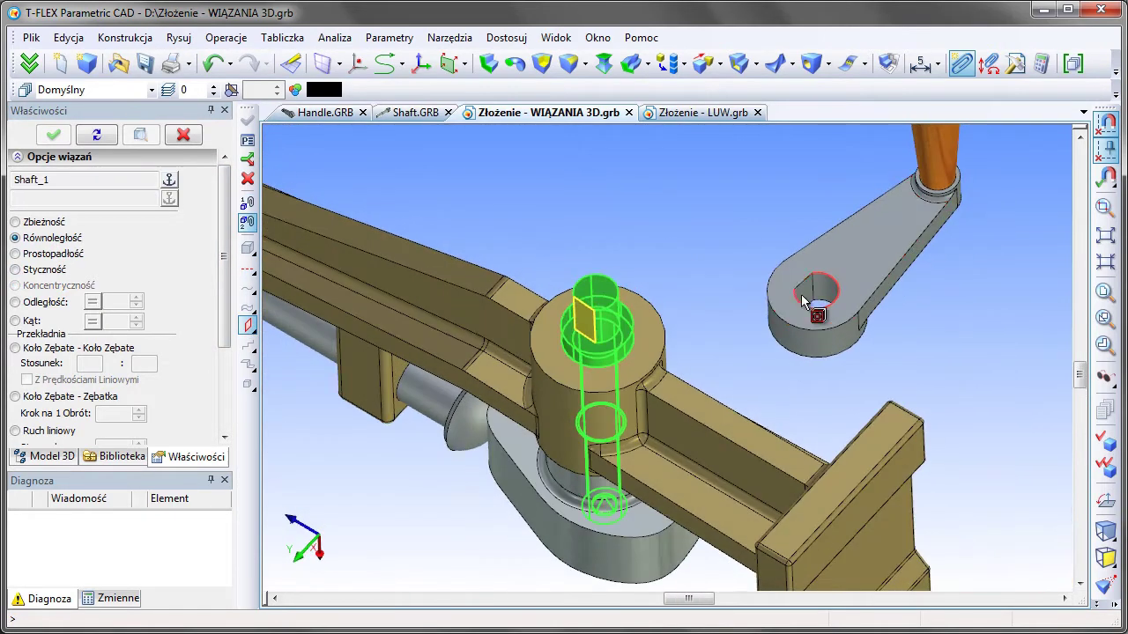
left_click(803, 296)
scroll(712, 319, "down", 3)
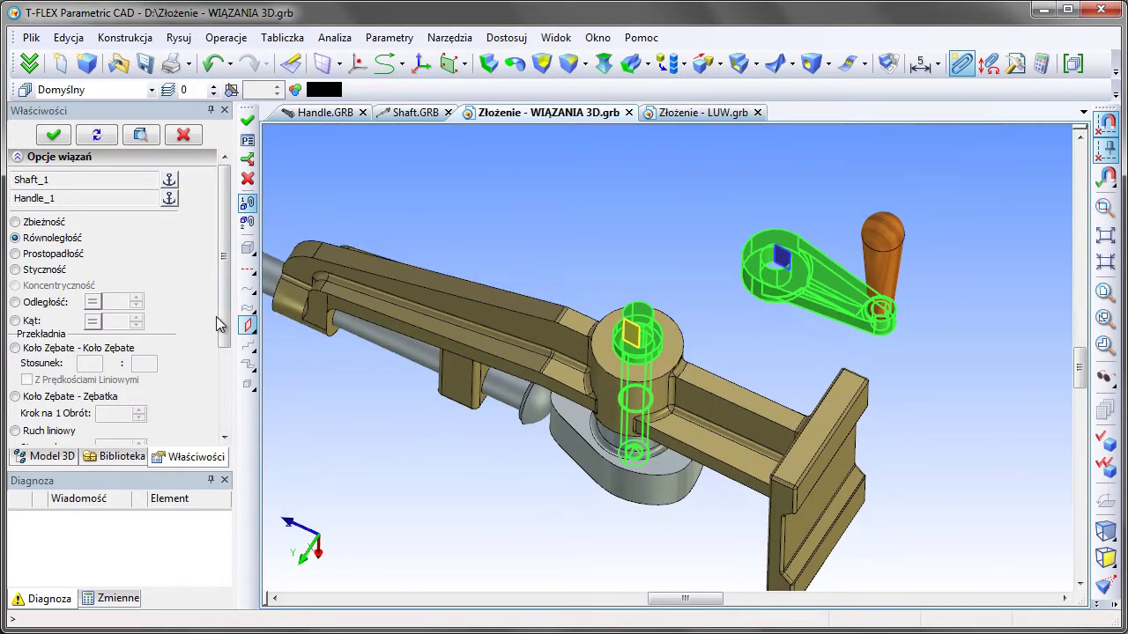
left_click_drag(216, 316, 209, 407)
left_click(53, 134)
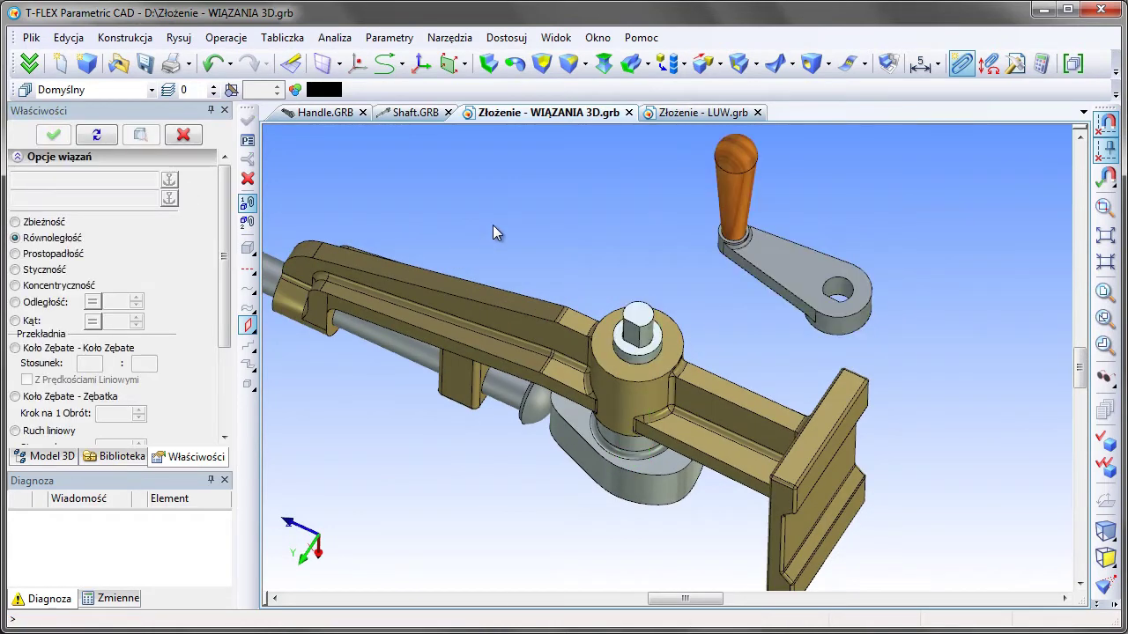
Step: Make the Handle_1 hole concentric with the Shaft_1 cylindrical end
left_click(15, 284)
scroll(635, 333, "up", 3)
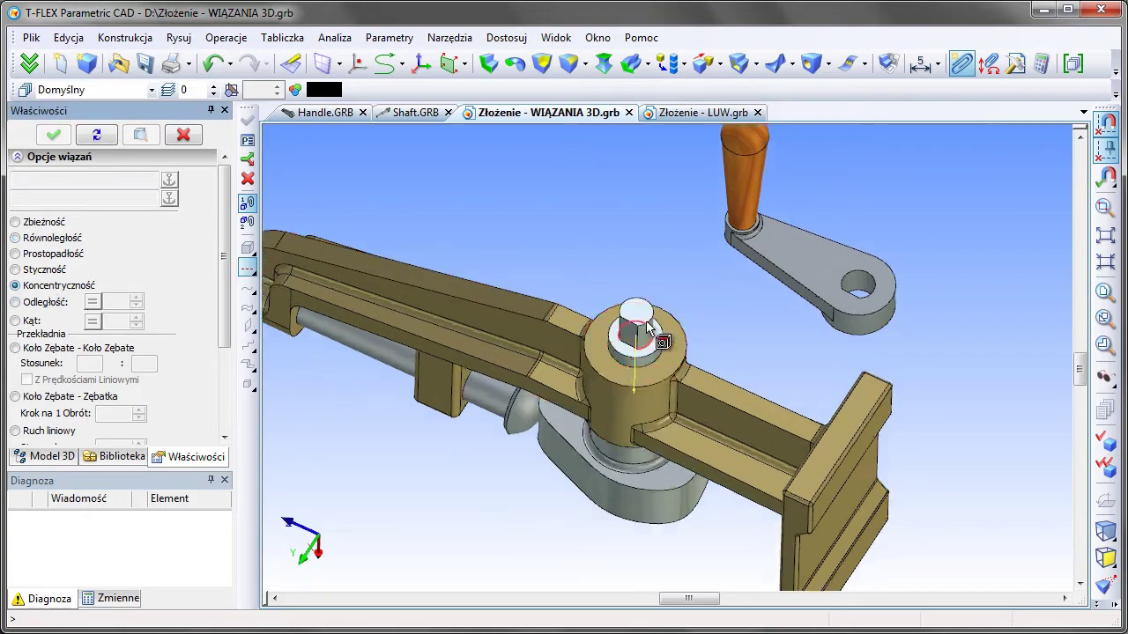
left_click(651, 341)
left_click(963, 266)
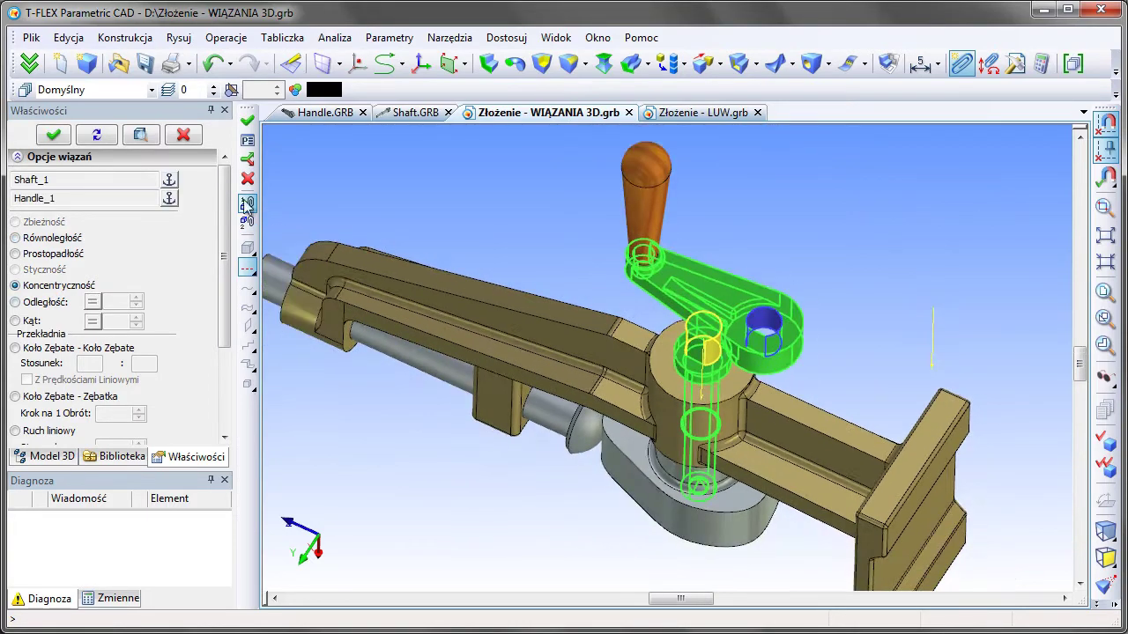
middle_click_drag(963, 266, 855, 177)
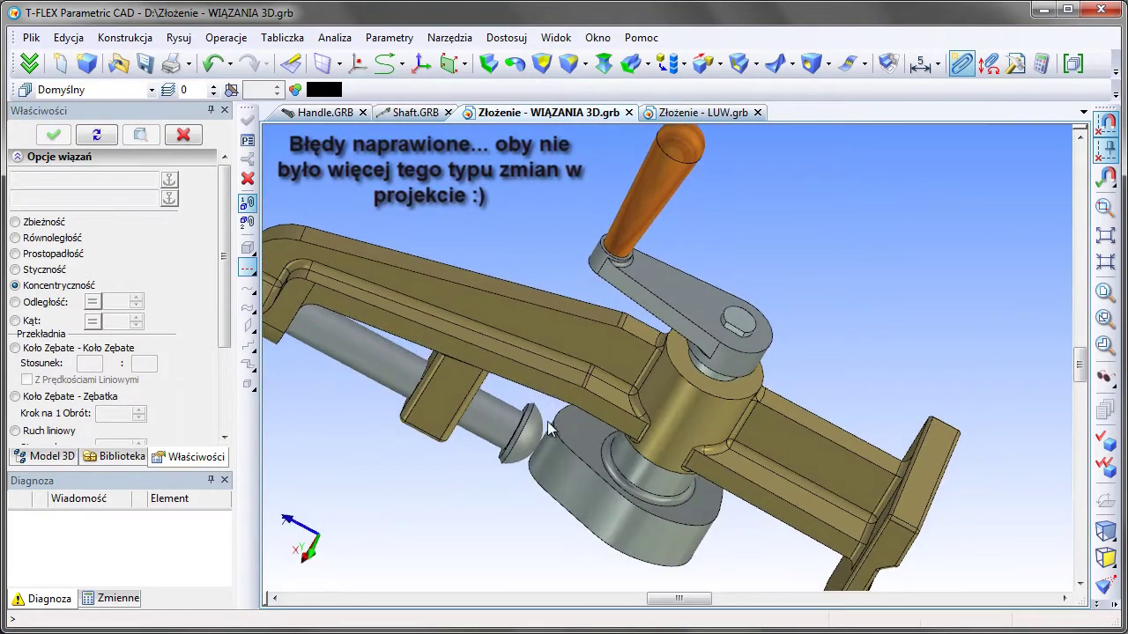
left_click(183, 134)
Step: Test the mechanism by swinging the handle with Move Linked Components
left_click(989, 64)
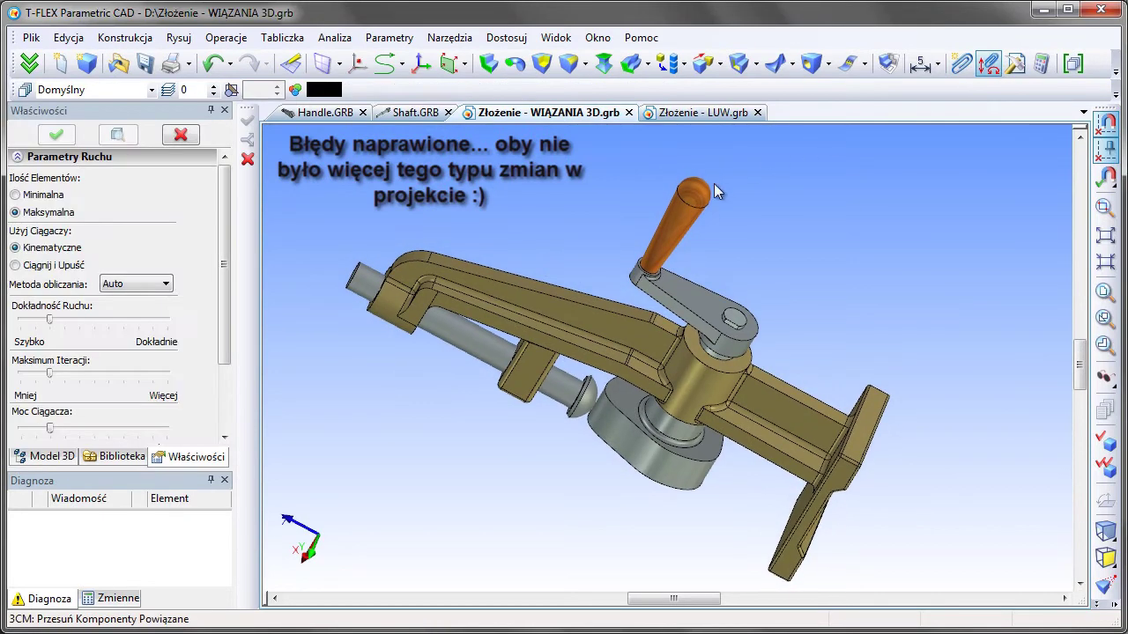
mouse_move(713, 184)
left_mouse_down()
mouse_move(681, 381)
mouse_move(321, 134)
left_mouse_up()
left_click(181, 135)
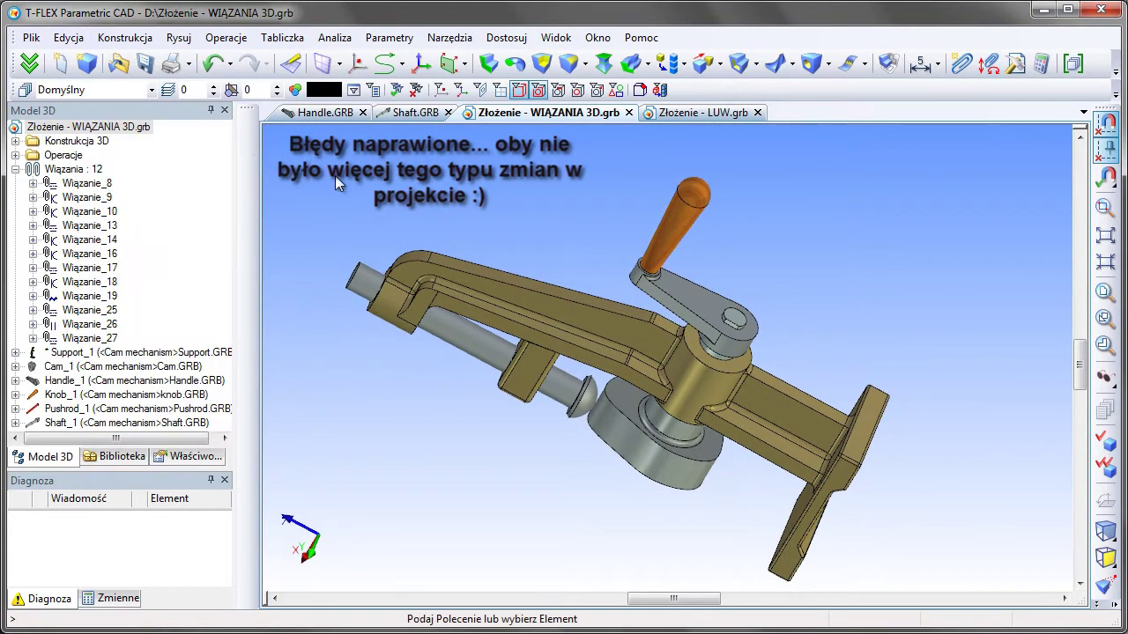
left_click(711, 114)
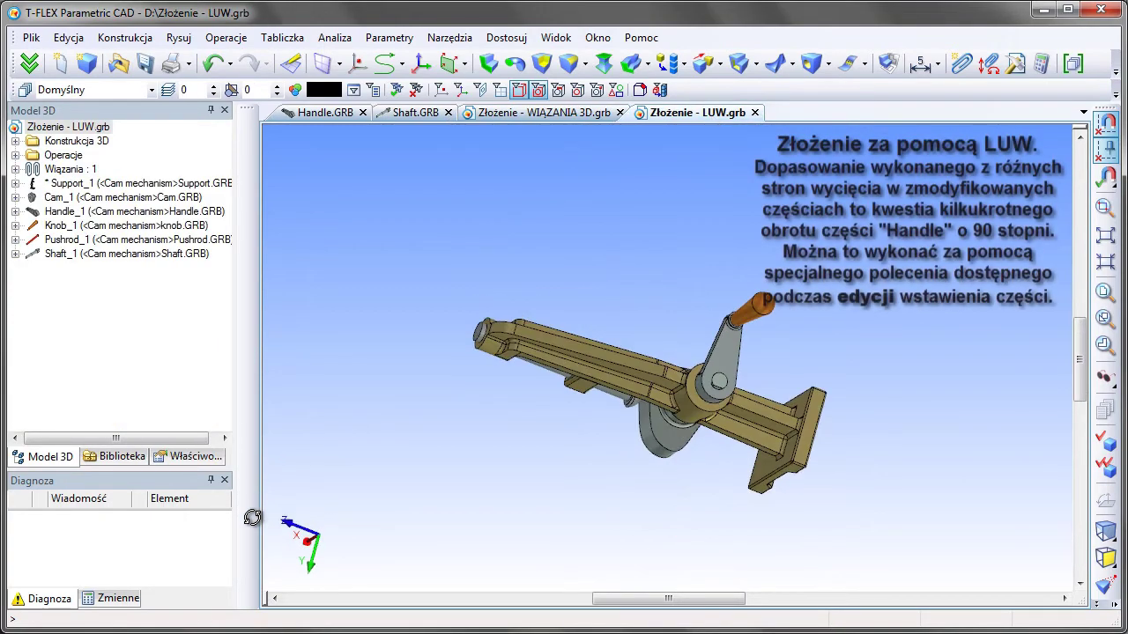
Step: Edit the Handle insertion in LUW, rotating it 90° about X twice
scroll(759, 401, "up", 2)
scroll(665, 327, "up", 4)
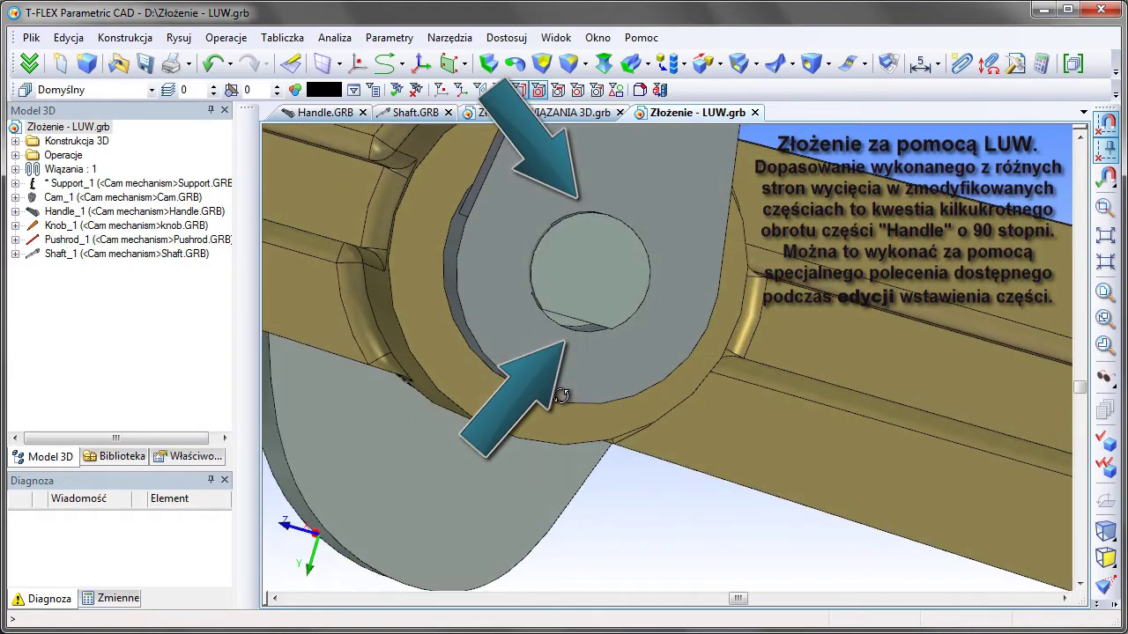
scroll(561, 396, "down", 1)
scroll(616, 423, "down", 2)
scroll(670, 442, "down", 2)
scroll(685, 488, "down", 1)
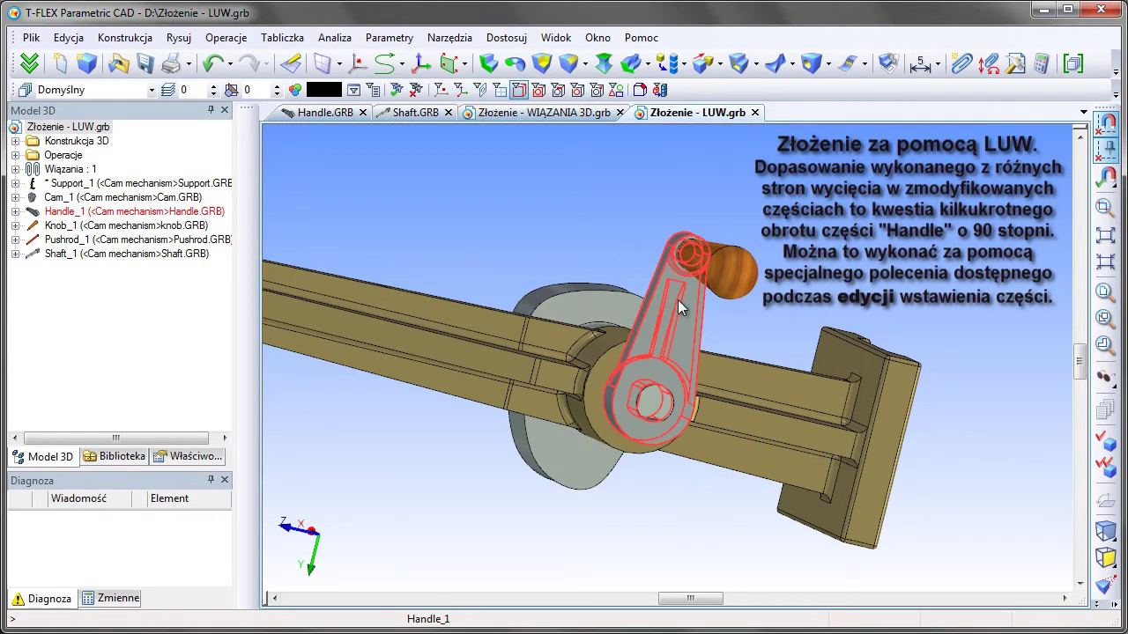
right_click(710, 253)
left_click(732, 291)
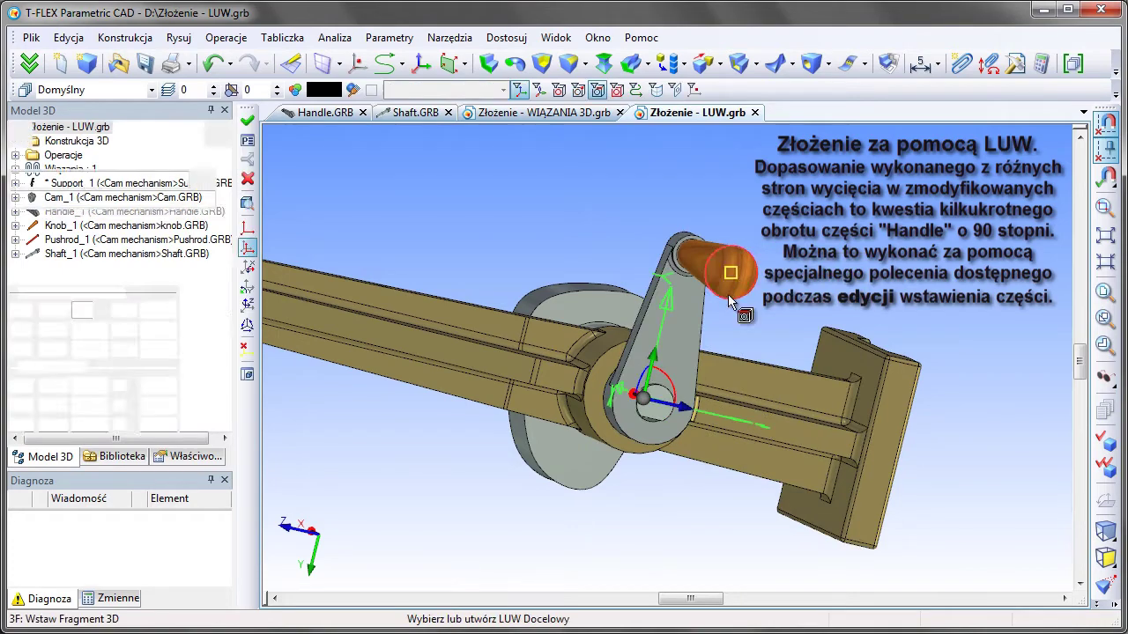
left_click(250, 268)
left_click(249, 268)
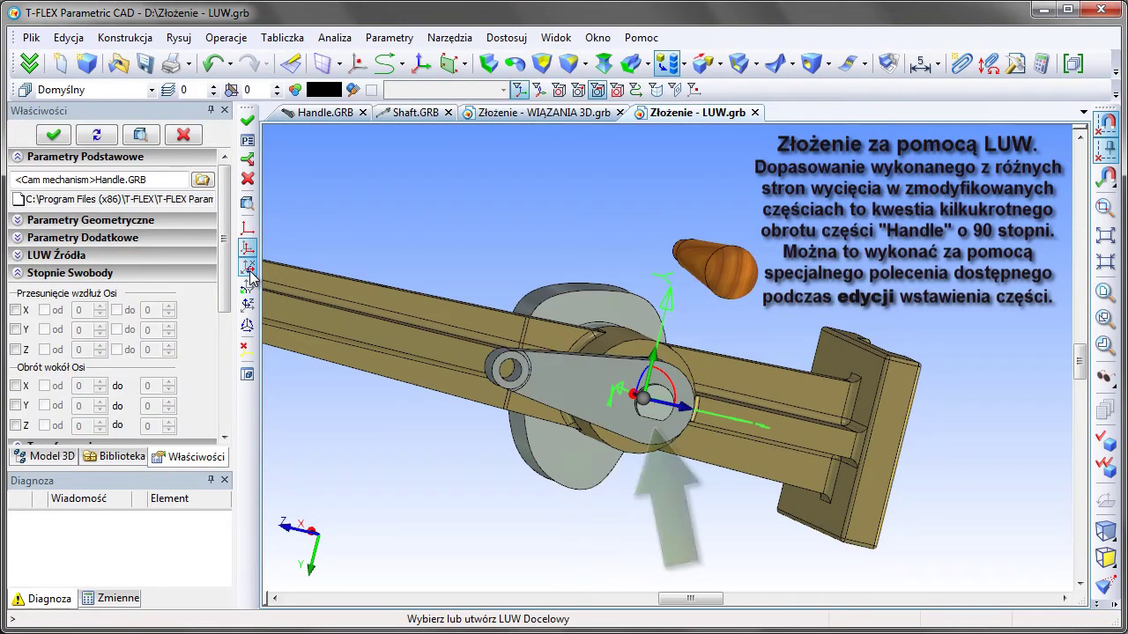
left_click(248, 120)
Step: Swing the handle with Move Linked Components to check the new placement
mouse_move(462, 260)
middle_mouse_down()
mouse_move(791, 264)
mouse_move(846, 291)
middle_mouse_up()
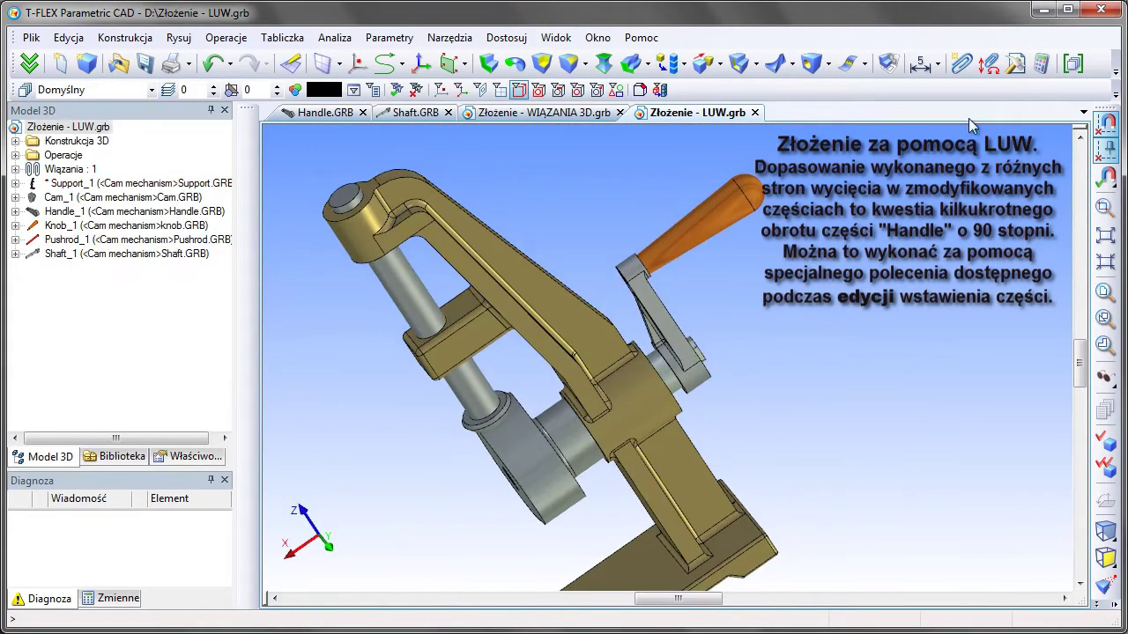
left_click(988, 63)
left_click_drag(712, 242, 696, 300)
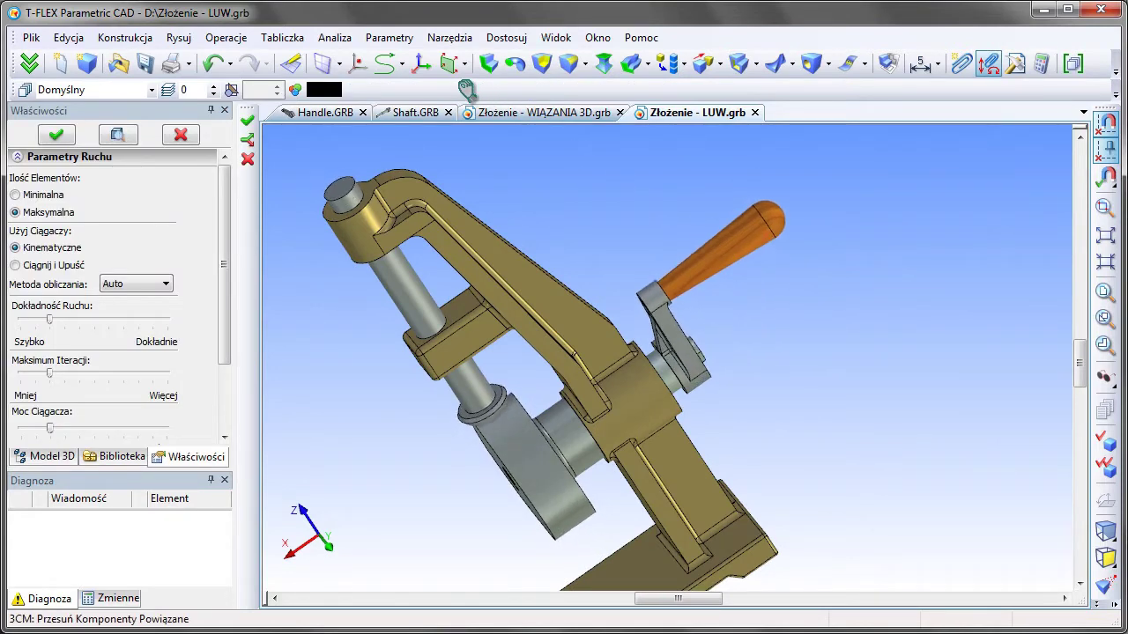
left_click(247, 120)
mouse_move(449, 434)
middle_mouse_down()
mouse_move(813, 320)
mouse_move(755, 390)
middle_mouse_up()
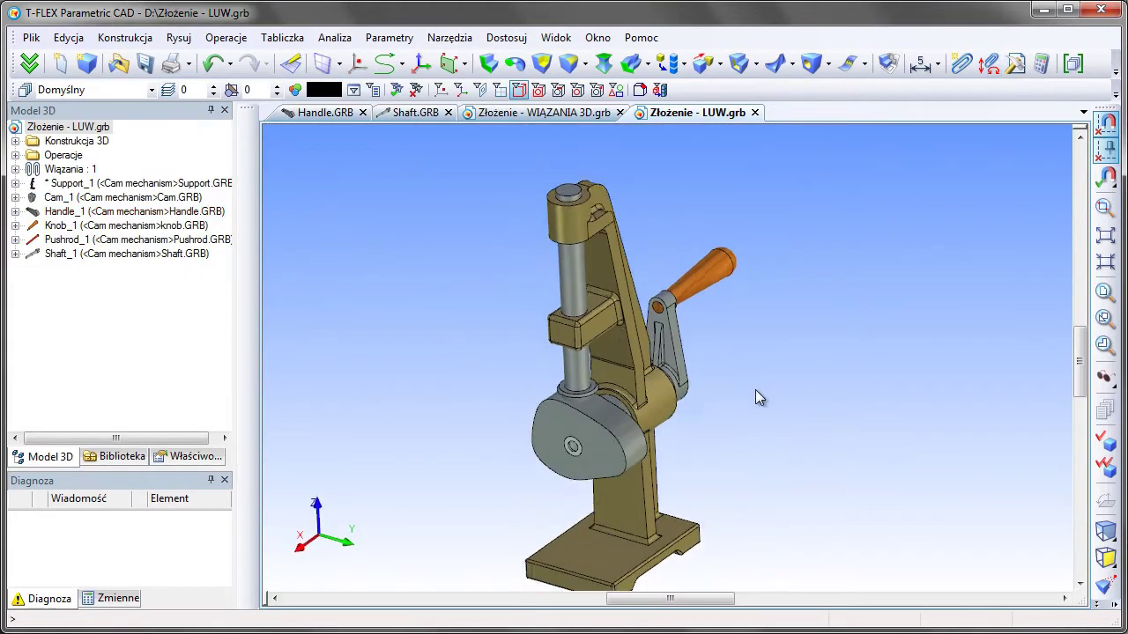
left_click(332, 116)
Step: Undo all edits in Handle.GRB and Shaft.GRB, then return to WIĄZANIA 3D's update prompt
left_click(229, 63)
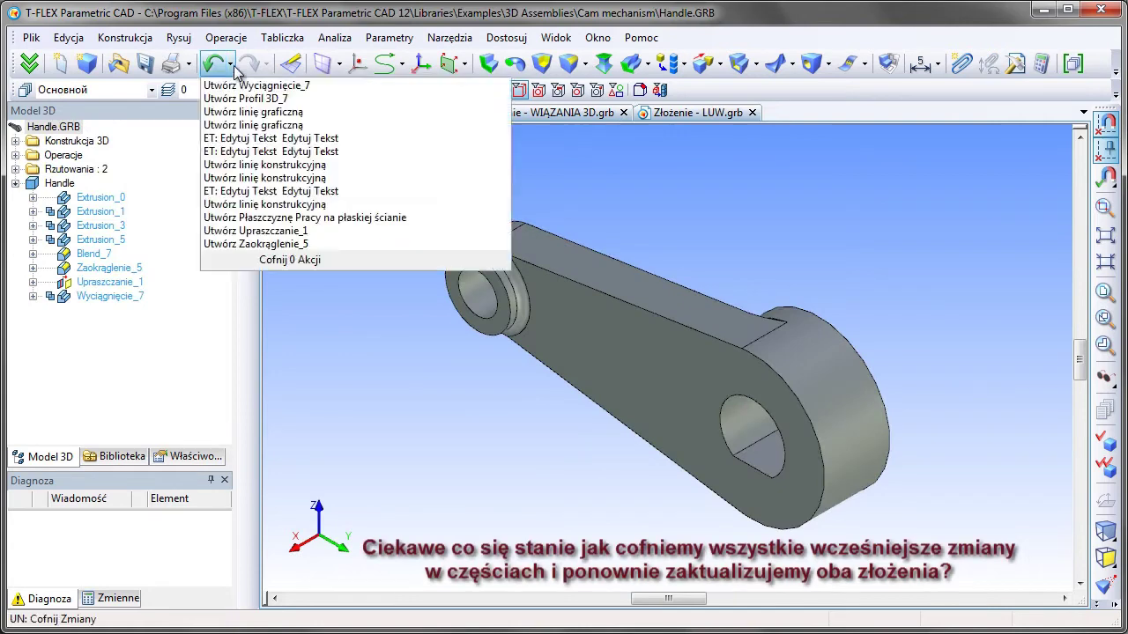
left_click(243, 243)
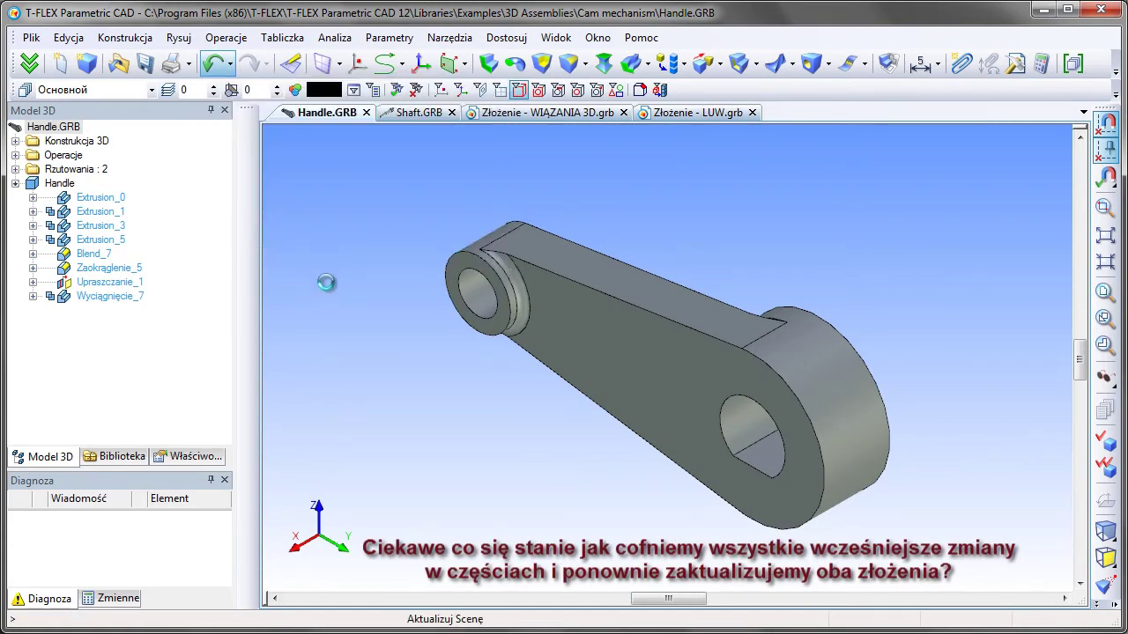
left_click(420, 113)
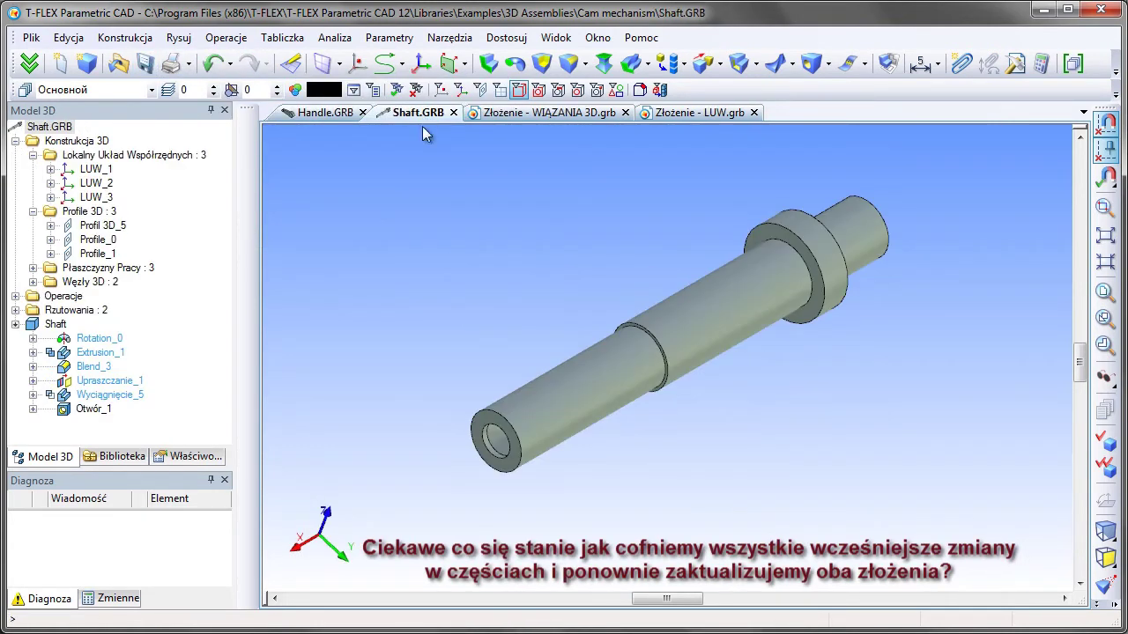
left_click(230, 64)
left_click(295, 280)
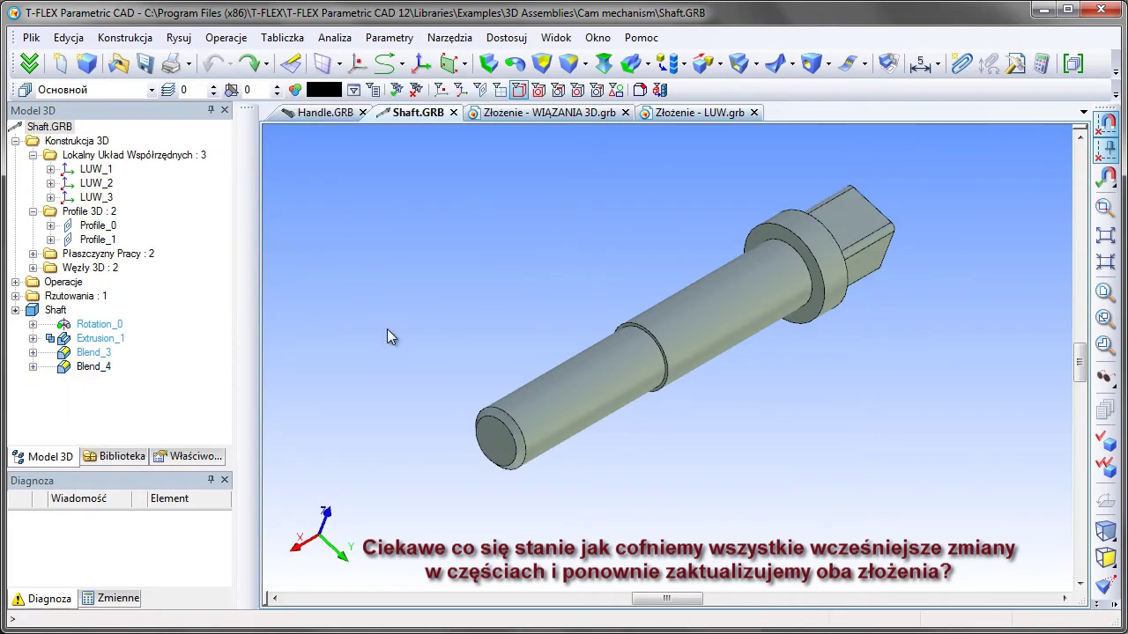
left_click(539, 114)
left_click(689, 361)
Step: Accept updating both WIĄZANIA 3D and LUW assemblies with the reverted parts
left_click(534, 363)
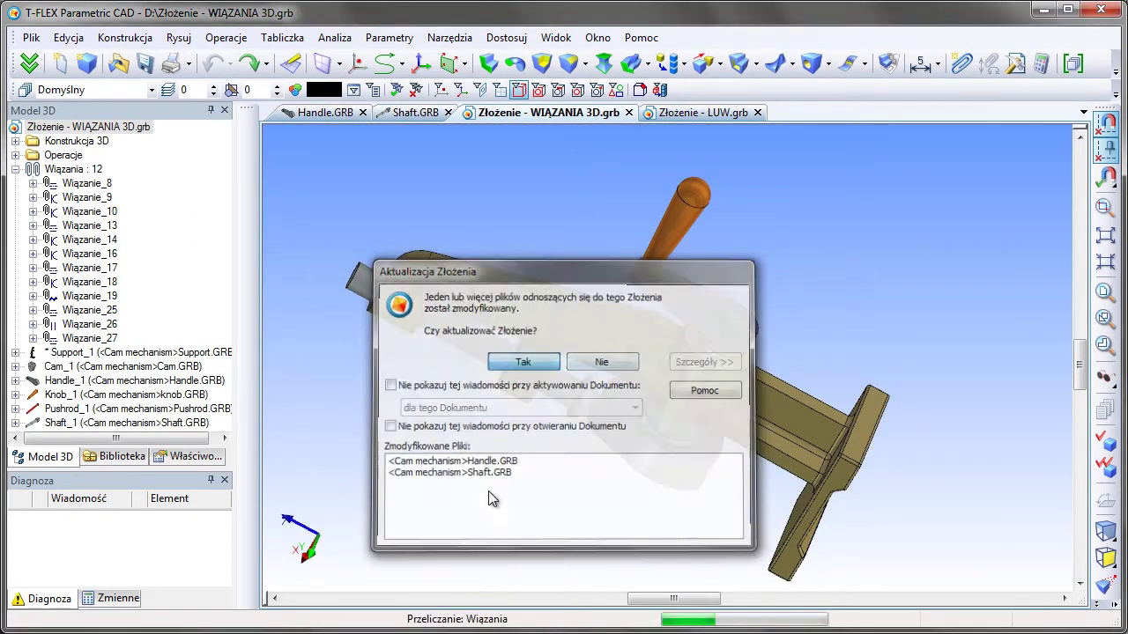
mouse_move(489, 490)
middle_mouse_down()
mouse_move(821, 208)
mouse_move(608, 220)
middle_mouse_up()
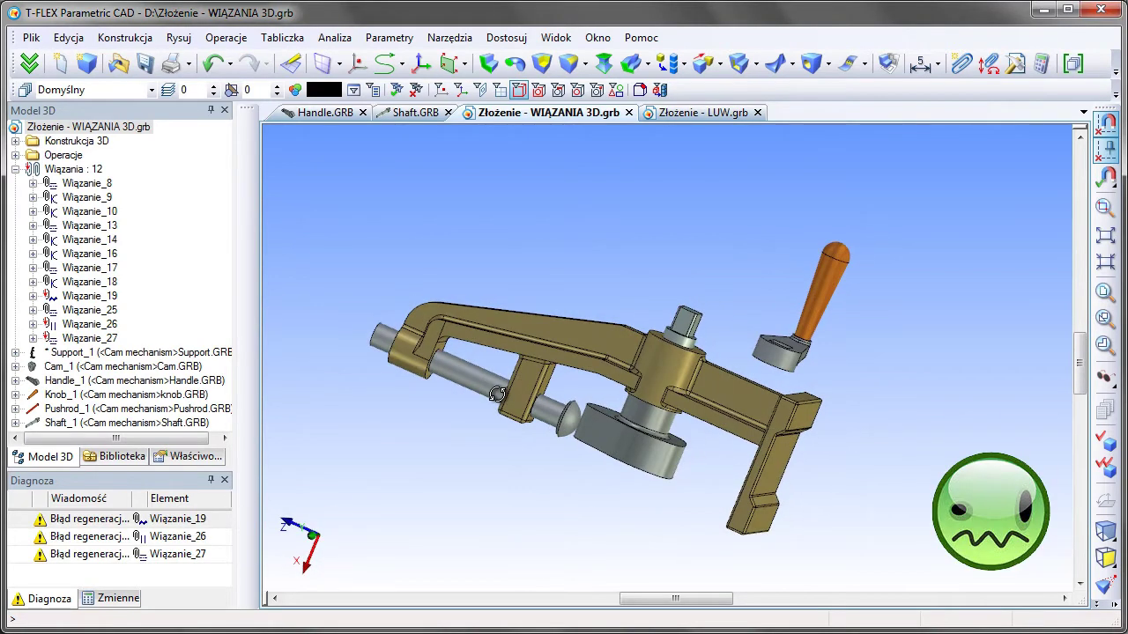
left_click(683, 113)
left_click(710, 363)
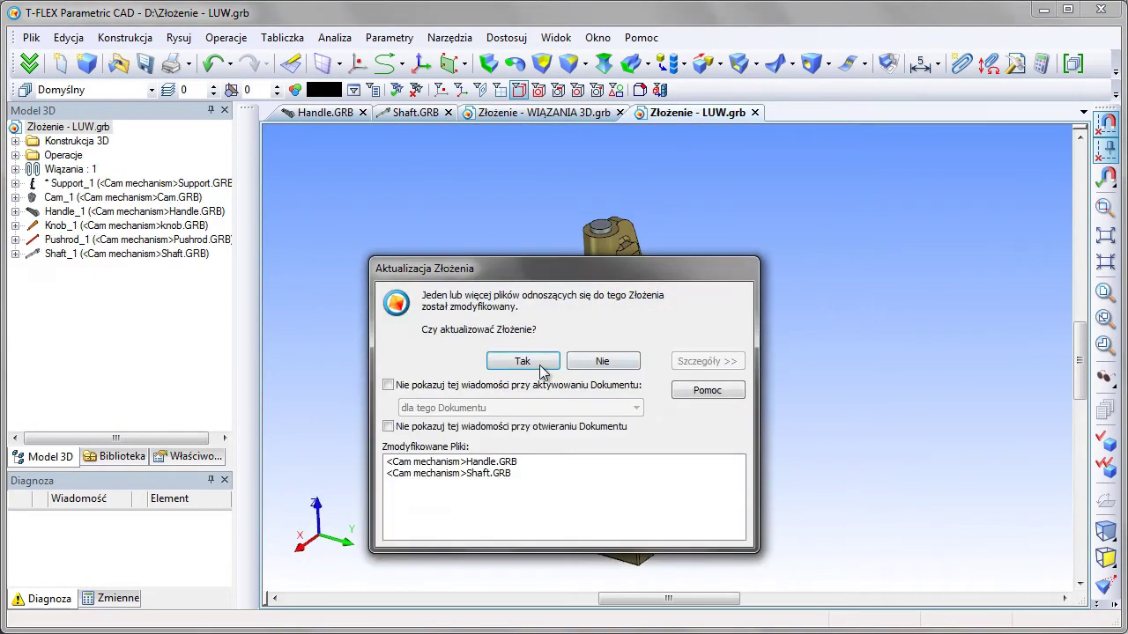
left_click(527, 364)
Step: Turn the handle with Move Linked Components to check the LUW cam drives correctly
left_click(988, 64)
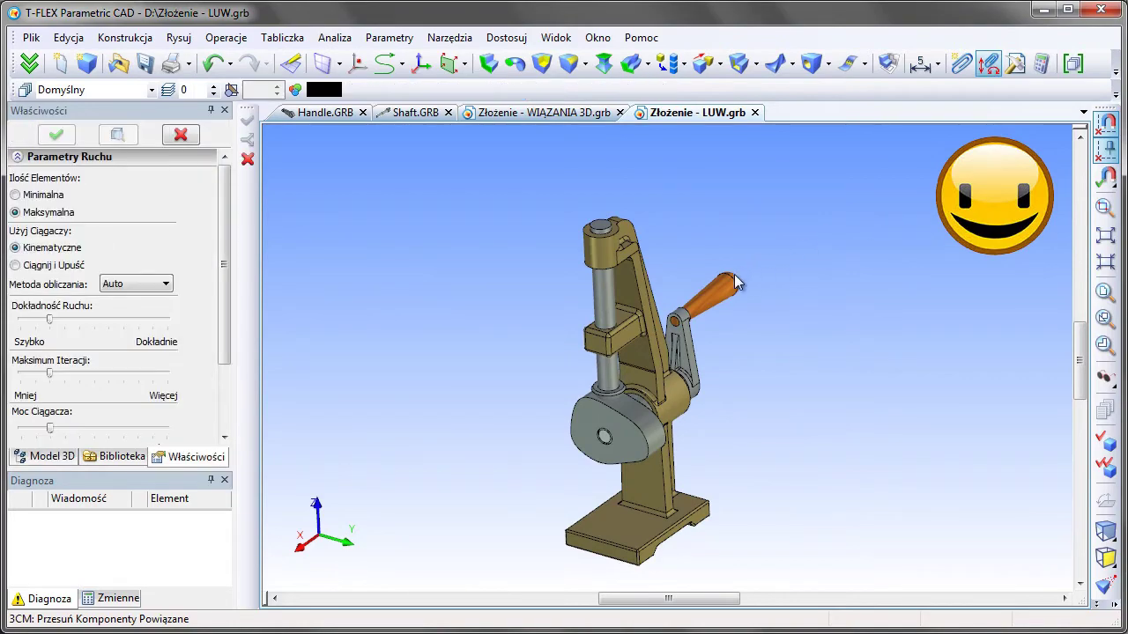
left_click_drag(718, 291, 1047, 377)
scroll(696, 445, "up", 3)
scroll(745, 529, "up", 2)
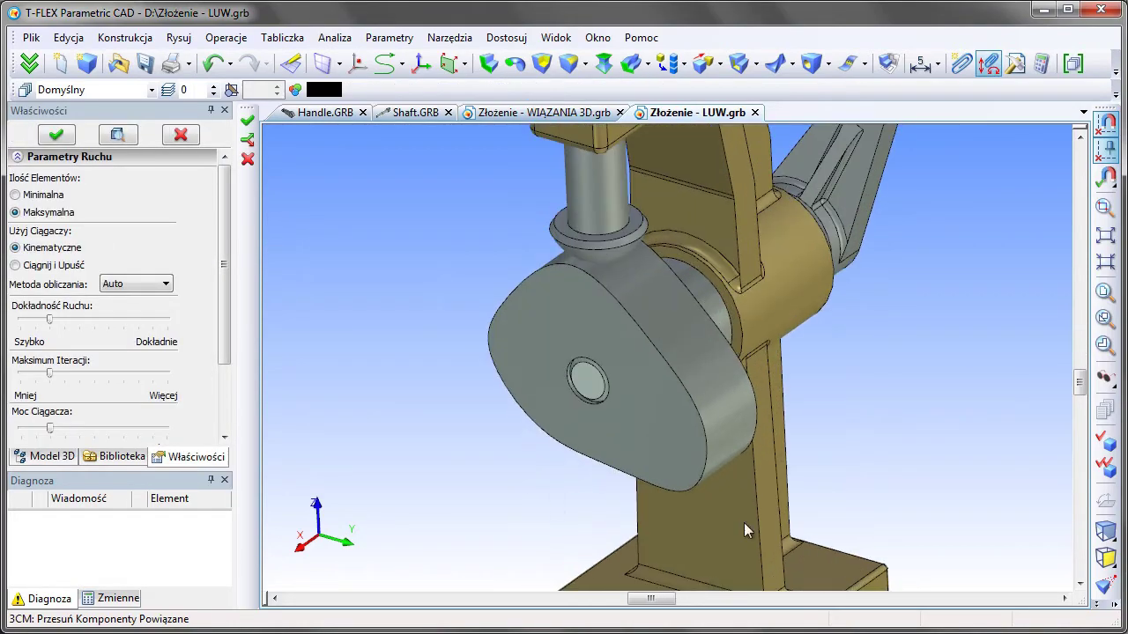
middle_click_drag(745, 529, 486, 397)
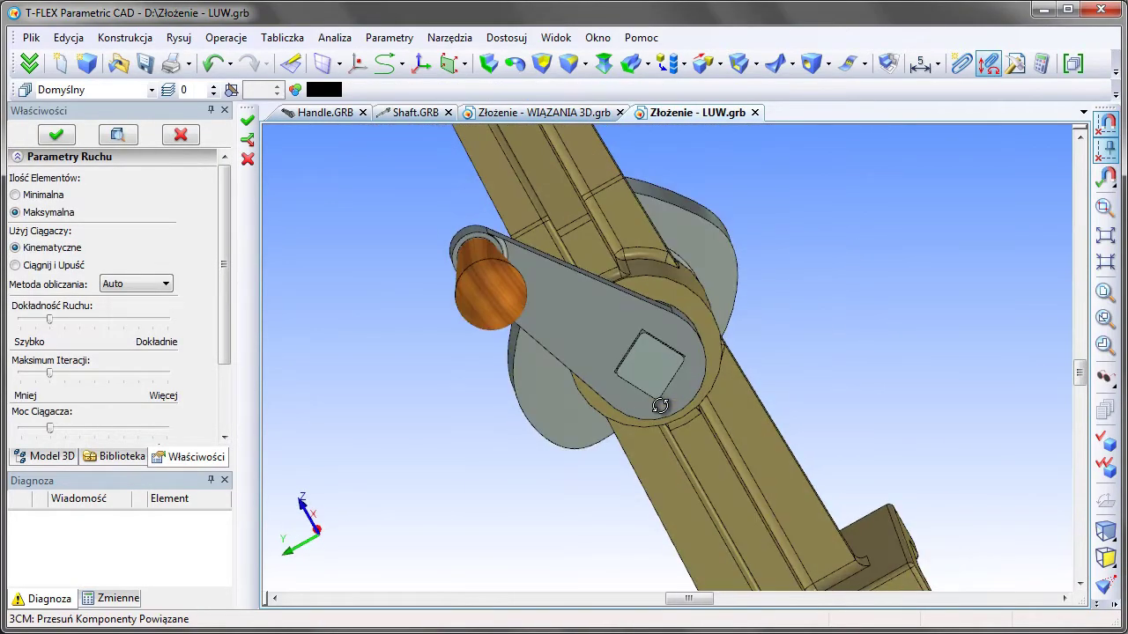
middle_click_drag(907, 307, 844, 339)
left_click(173, 137)
Step: Show the whole mechanism in the front axonometric view
middle_click_drag(493, 392, 445, 361)
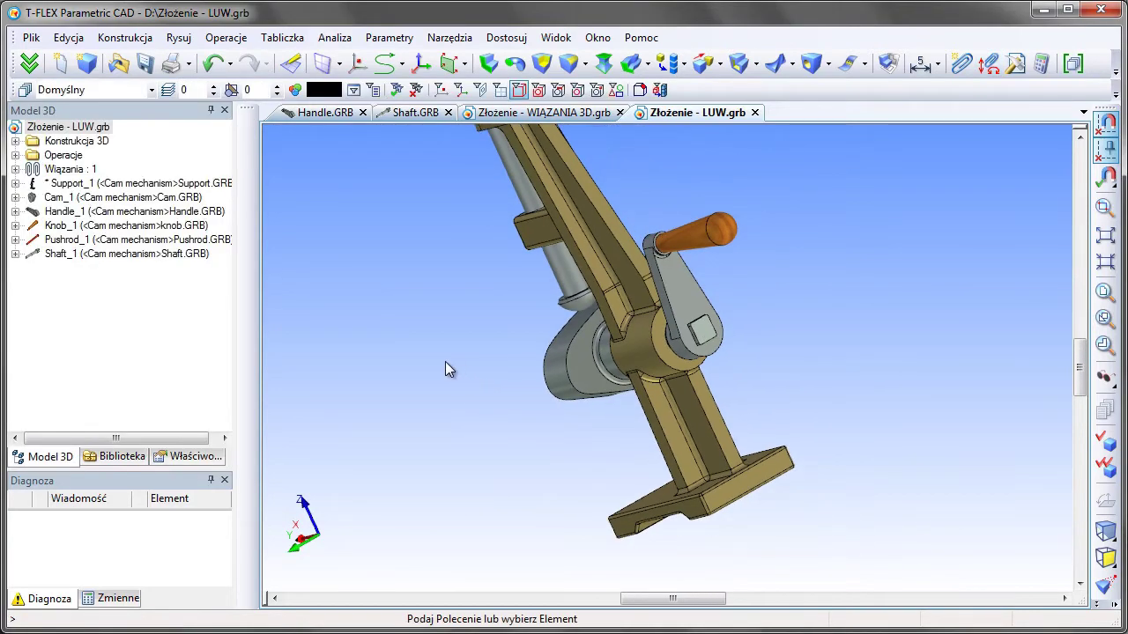
left_click(1106, 557)
left_click(995, 570)
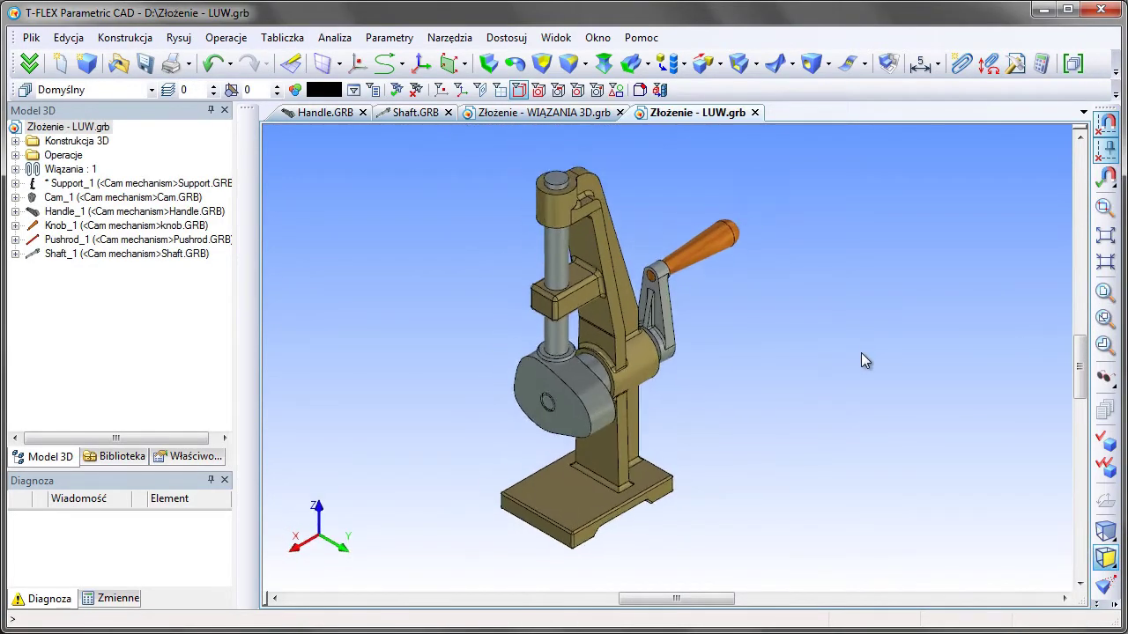